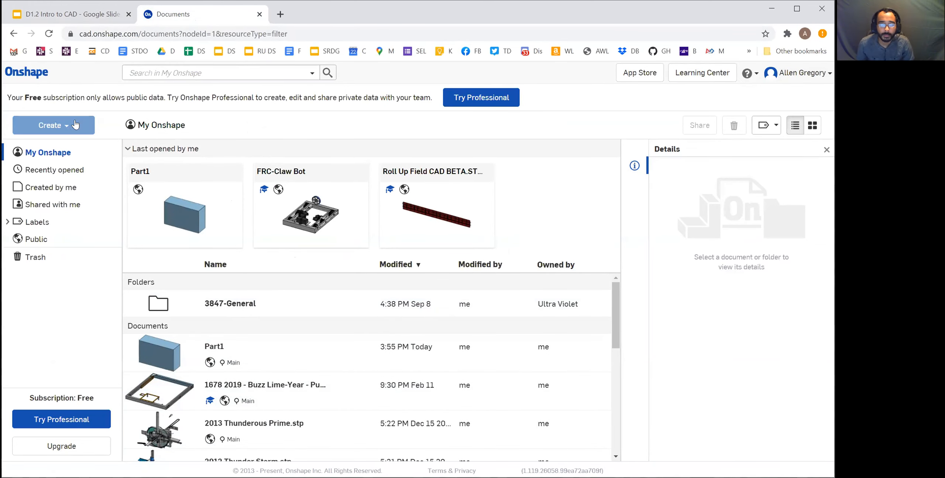
Create a new public document named Part2
click(65, 127)
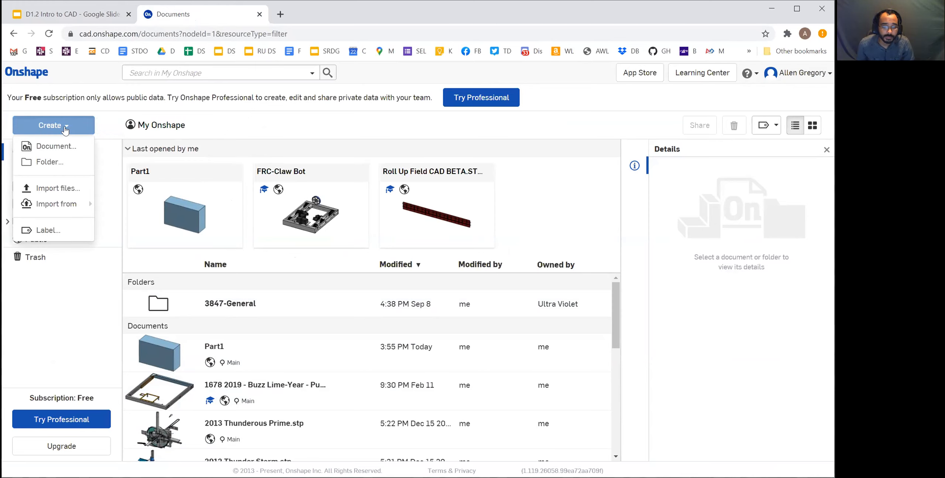
click(51, 148)
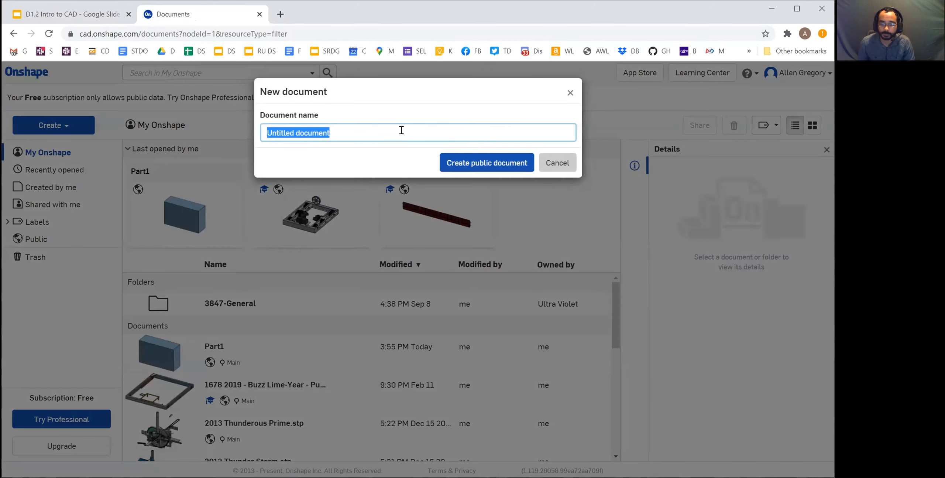
text(pA)
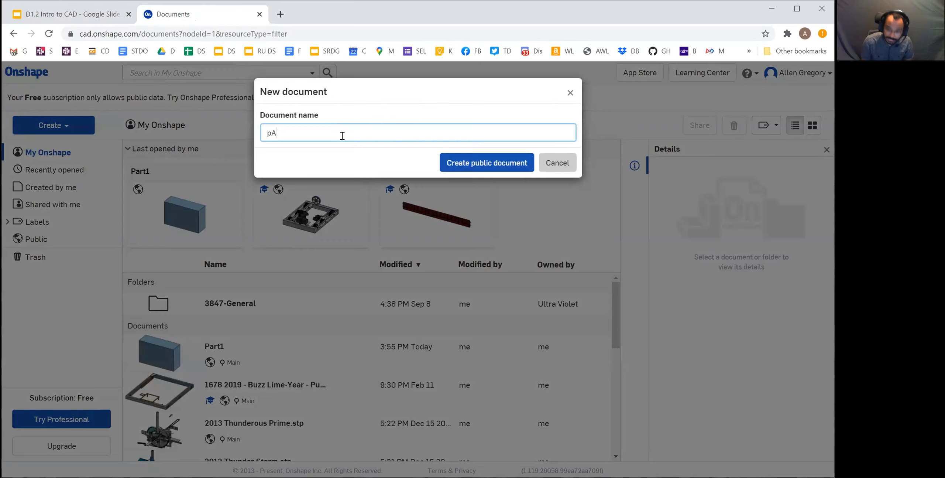
text(R)
key(BackSpace)
key(BackSpace)
key(BackSpace)
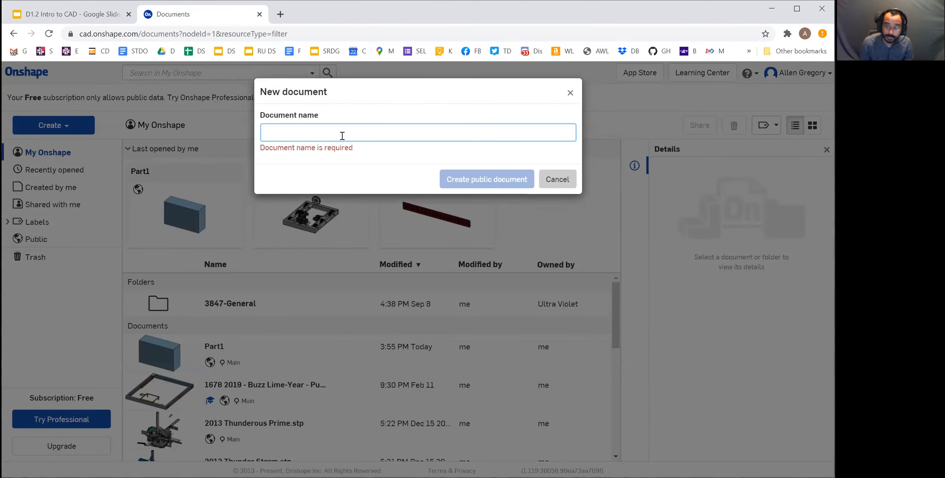
text(Part2)
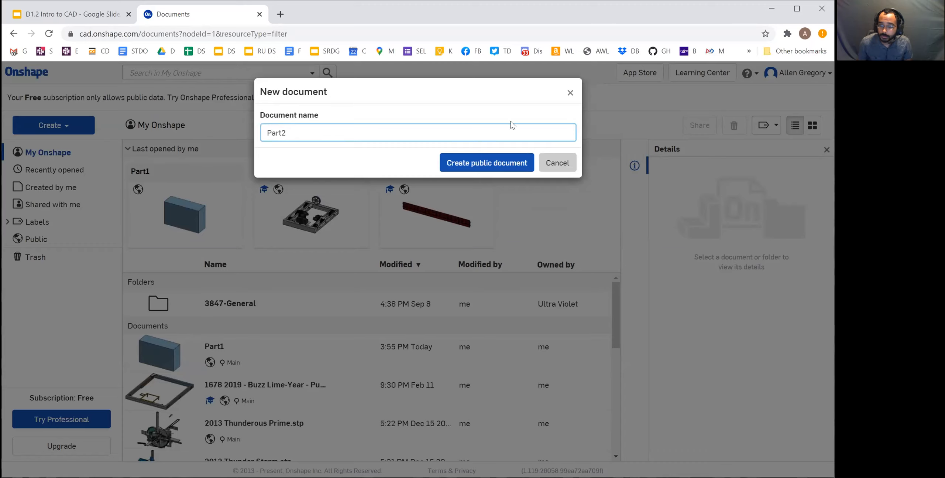
click(508, 161)
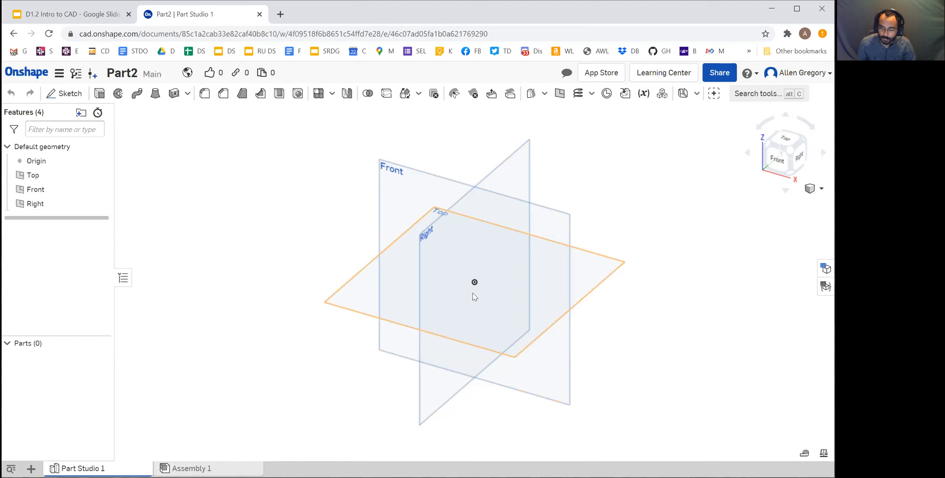
Examine the origin and the default planes up close and from farther away at different zoom centres
scroll(487, 298, up, 5)
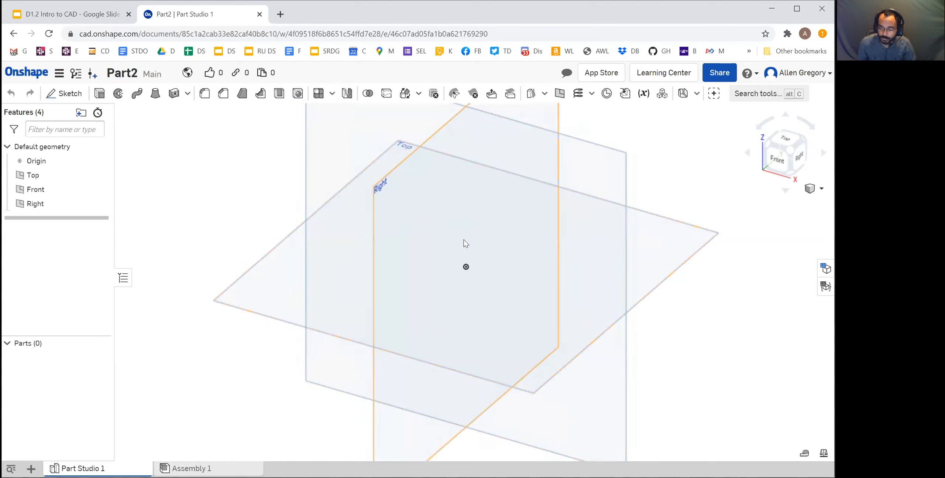
scroll(464, 262, up, 4)
scroll(466, 265, down, 4)
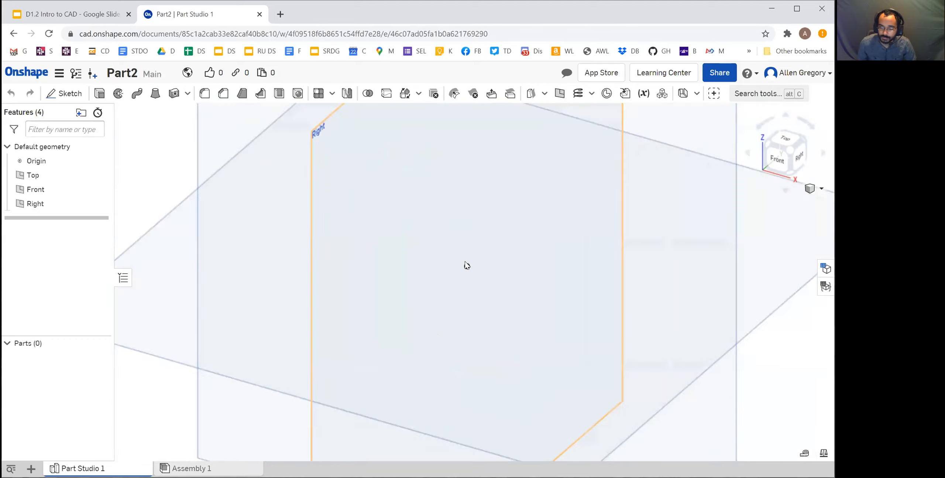
scroll(466, 258, down, 5)
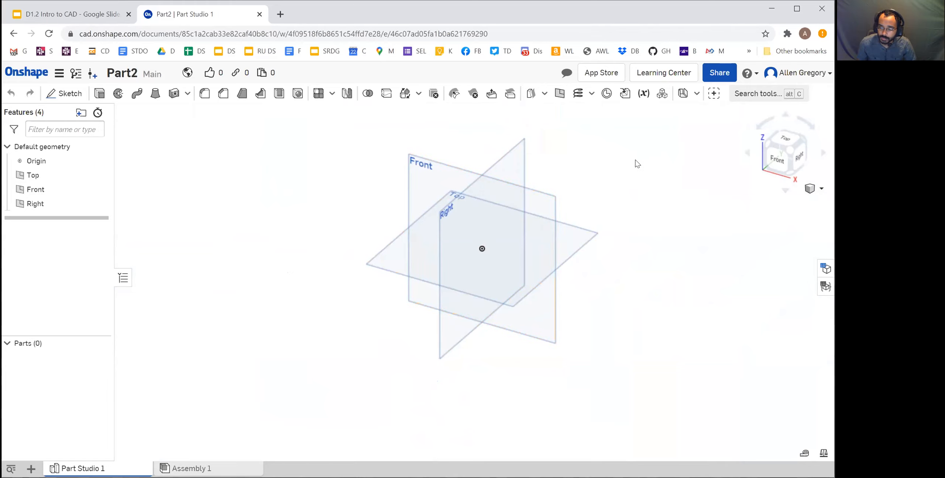
scroll(637, 164, up, 5)
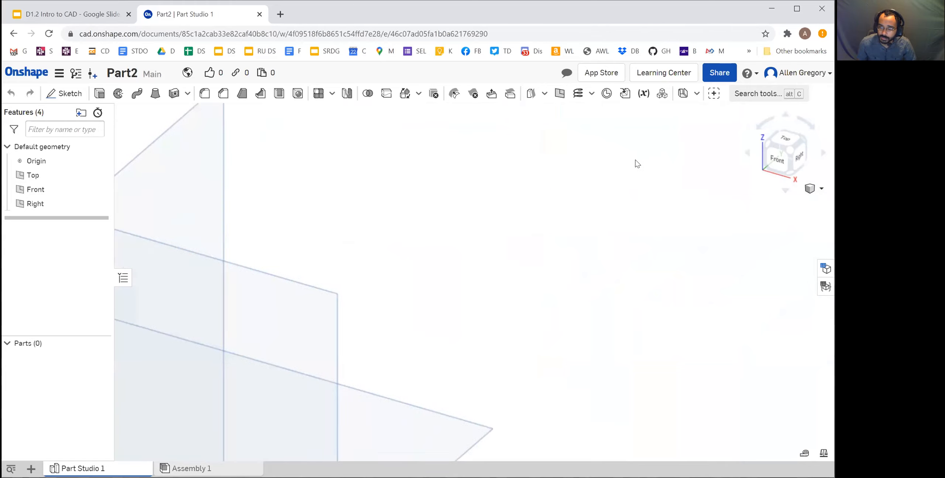
scroll(618, 181, down, 5)
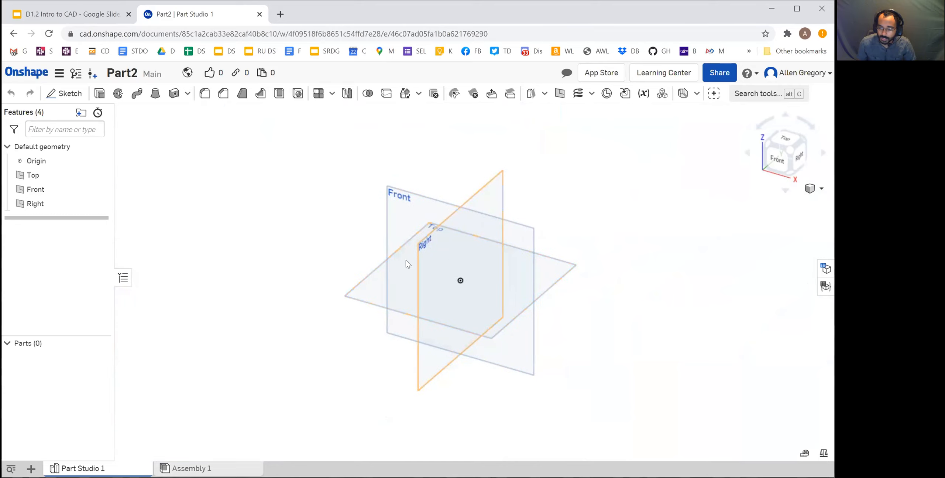
scroll(131, 155, up, 5)
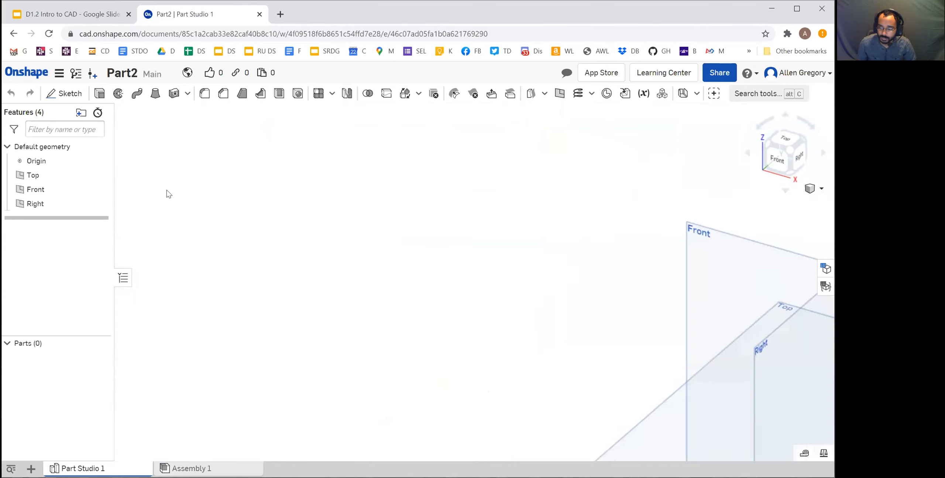
scroll(167, 190, down, 5)
scroll(540, 334, up, 2)
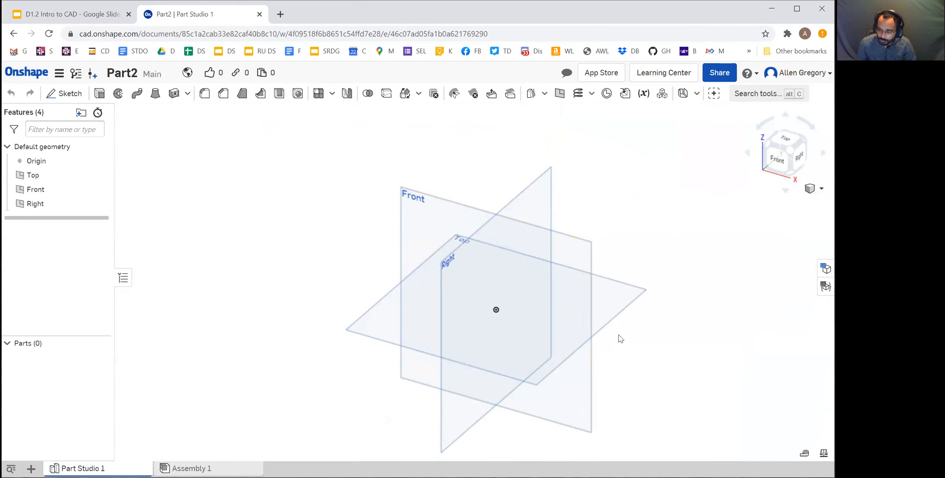
Examine the three default planes from several rotated angles, from the front view and from the isometric view
right_drag(628, 369, 615, 264)
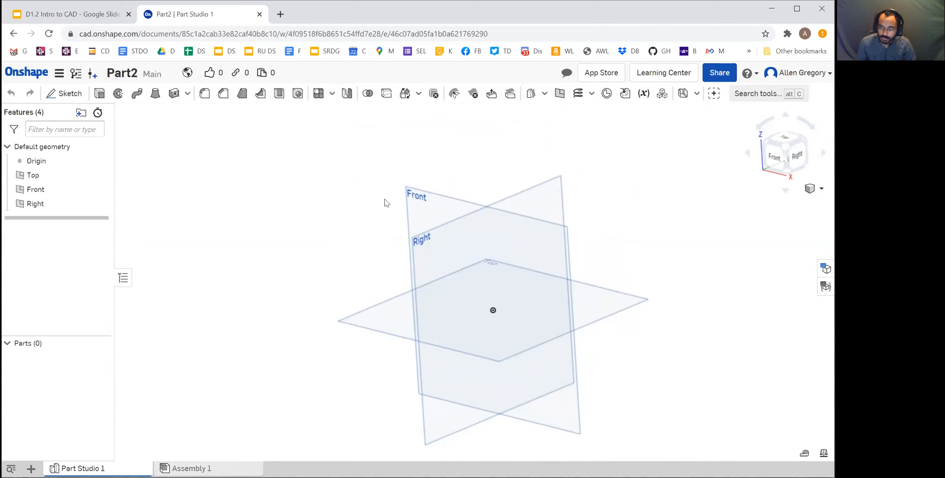
click(549, 384)
mouse_move(521, 326)
right_down()
mouse_move(532, 343)
mouse_move(528, 329)
mouse_move(511, 337)
mouse_move(523, 334)
right_up()
scroll(523, 335, up, 2)
scroll(532, 348, down, 4)
middle_drag(527, 346, 487, 298)
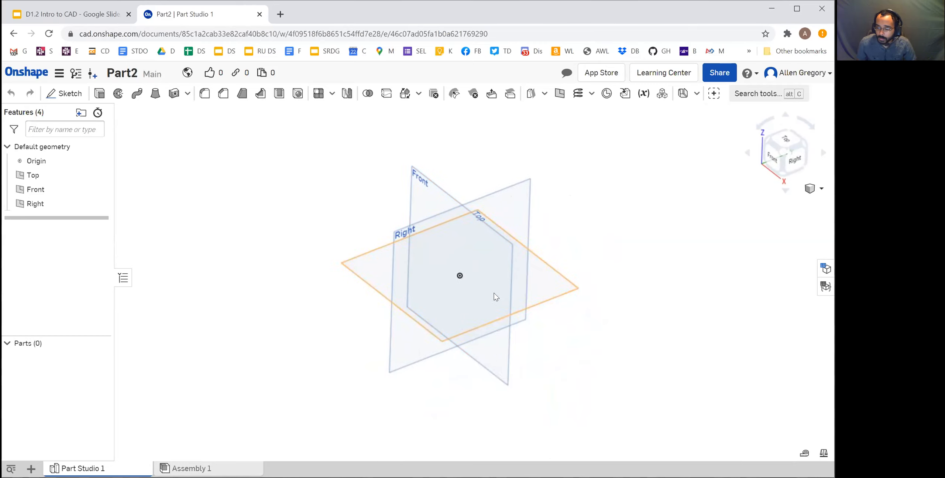
scroll(529, 271, up, 2)
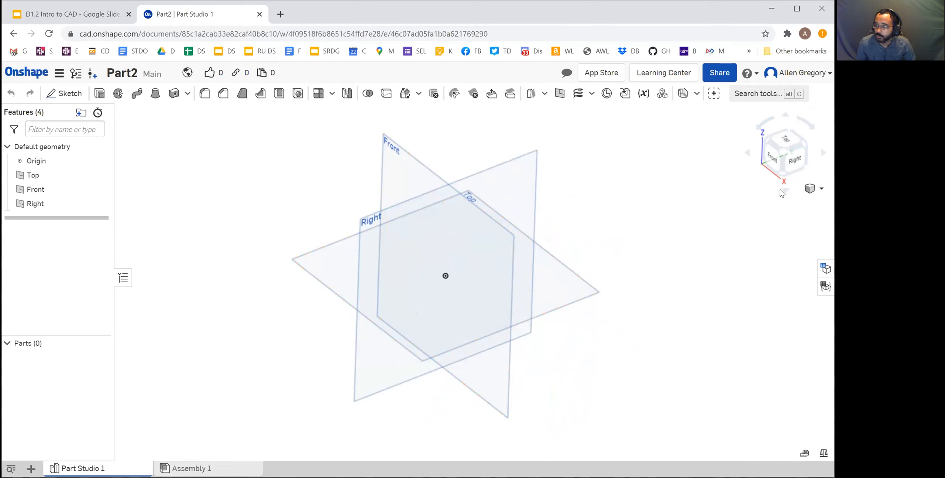
click(785, 156)
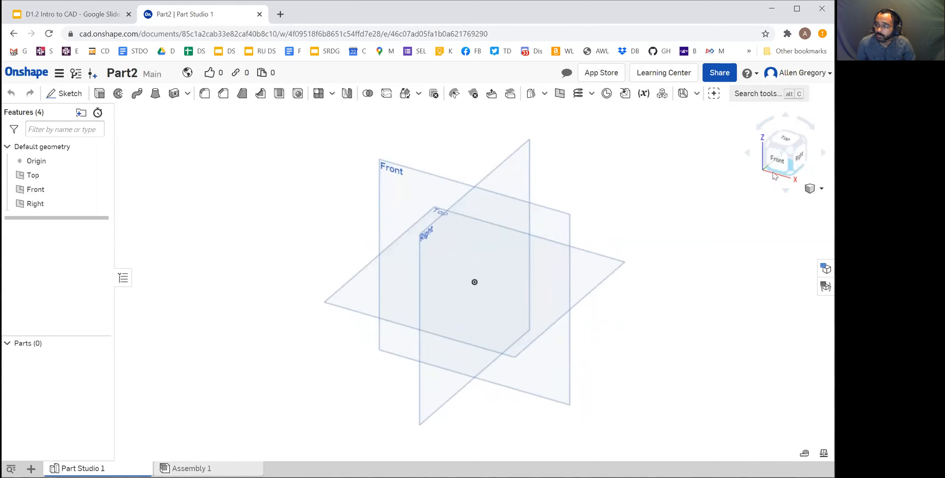
click(779, 158)
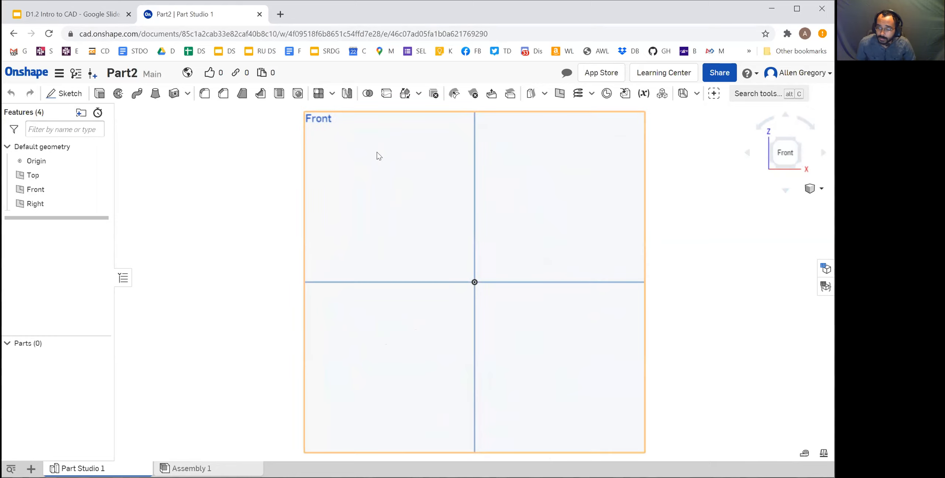
click(799, 142)
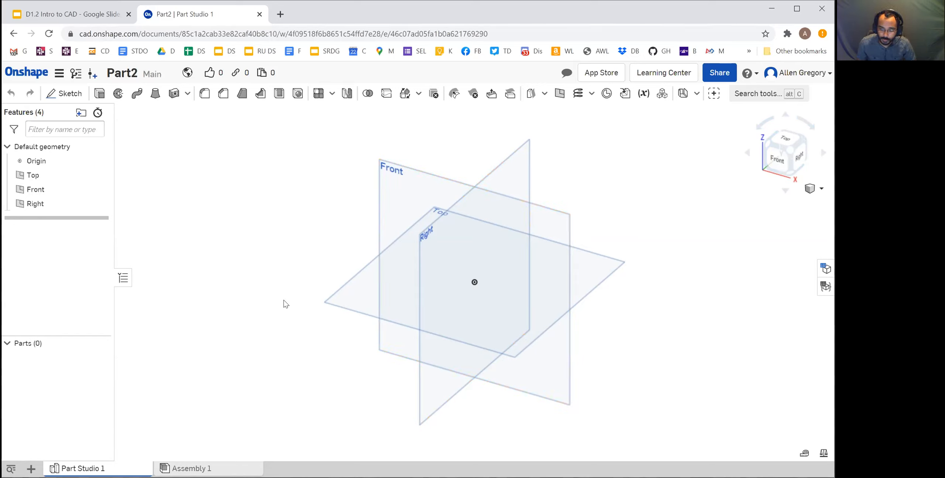
Review the slide on 2D Sketches and Add Height in the Google Slides presentation and return to Onshape
click(67, 11)
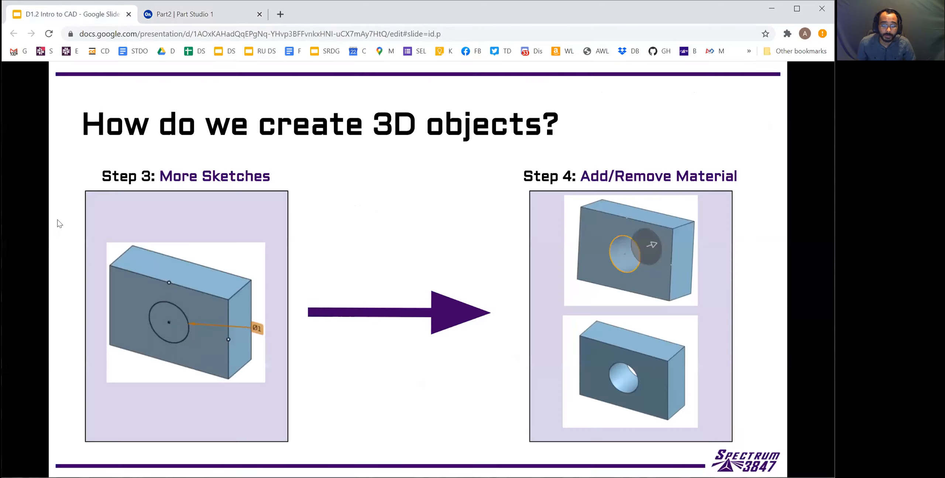
key(Left)
key(Left)
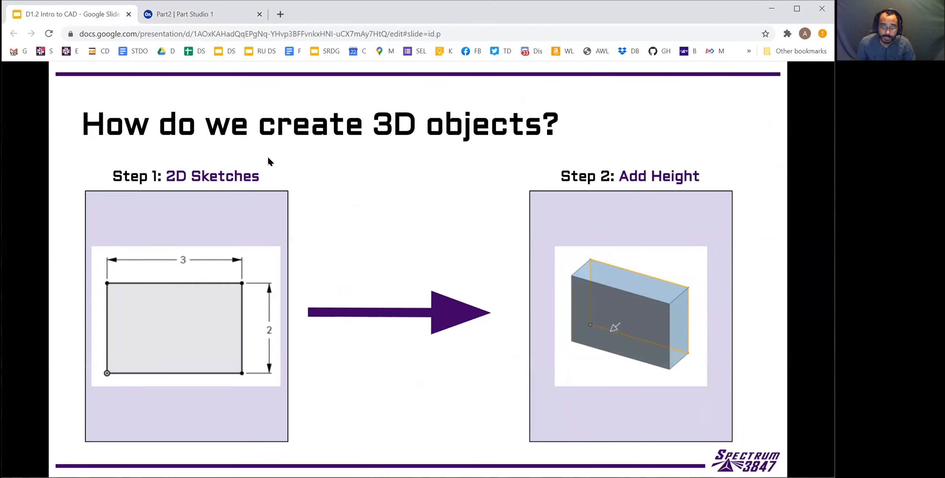
click(211, 15)
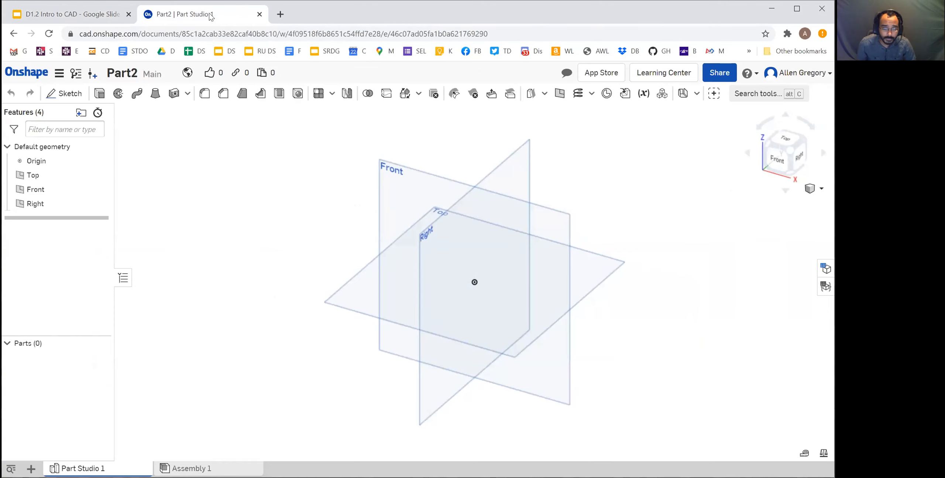
Start a new sketch on the Front plane and view it normal to the sketch plane
click(71, 97)
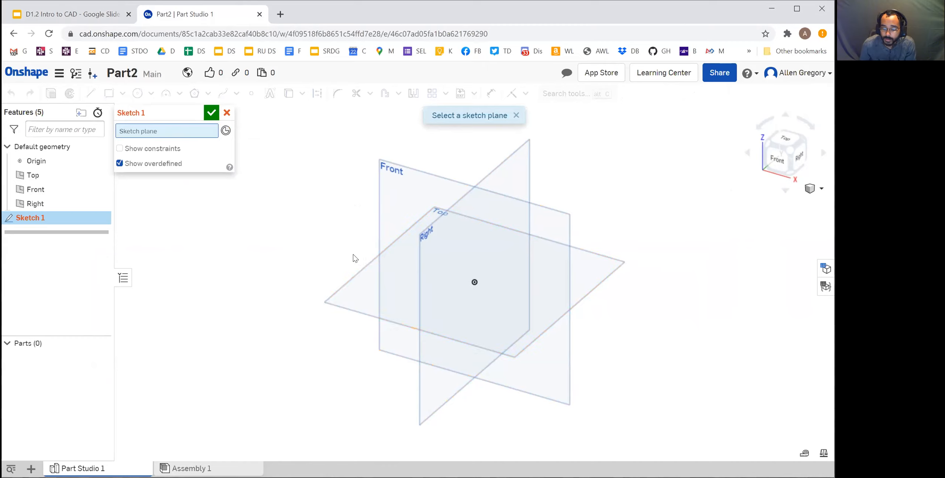
click(384, 183)
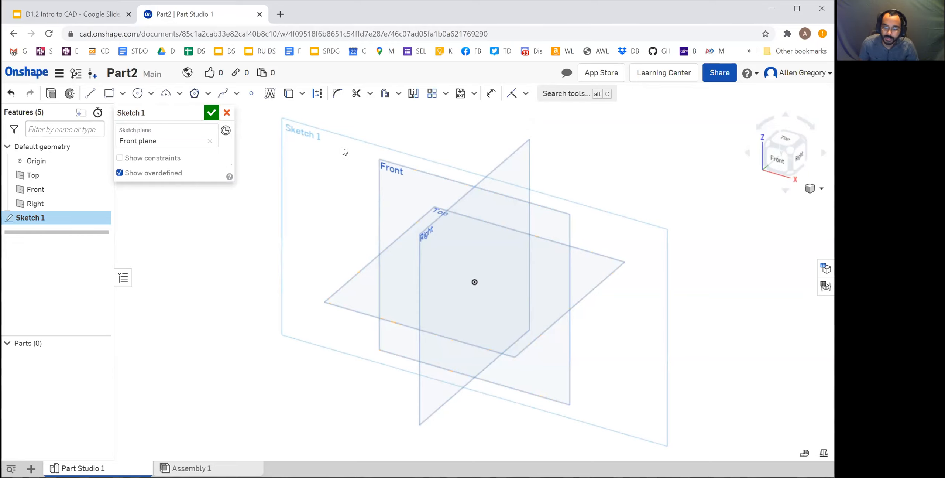
right_click(305, 174)
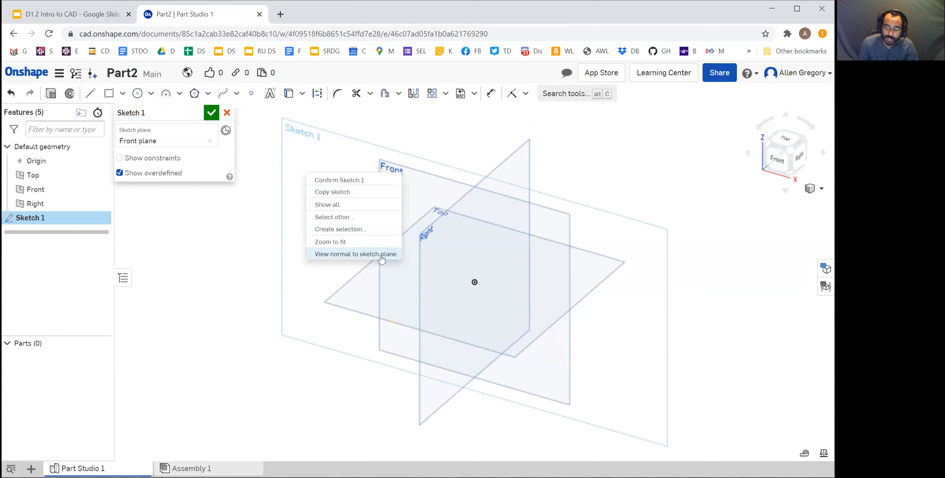
click(340, 255)
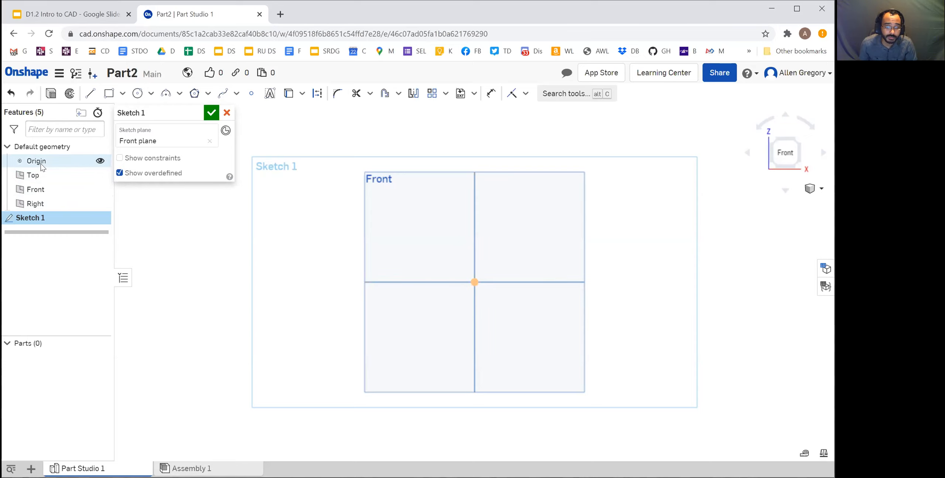
Hide the origin and the Top, Front and Right default planes
click(101, 161)
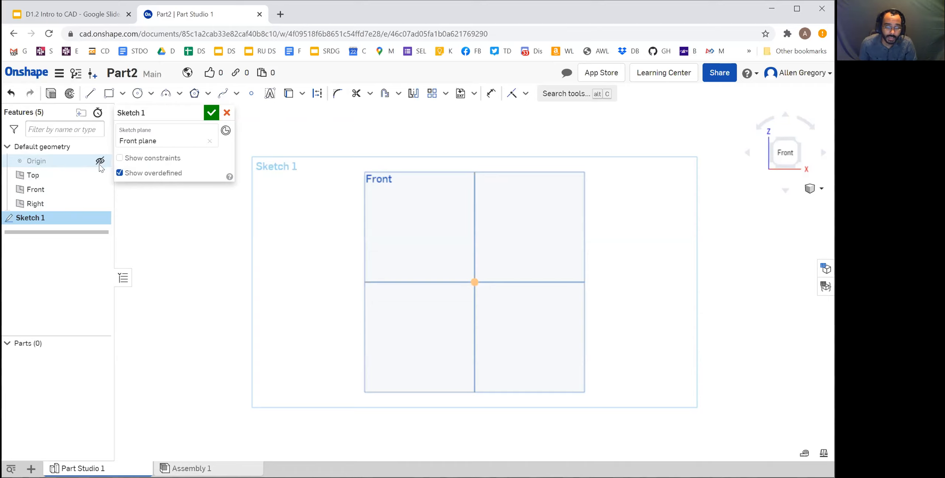
click(100, 176)
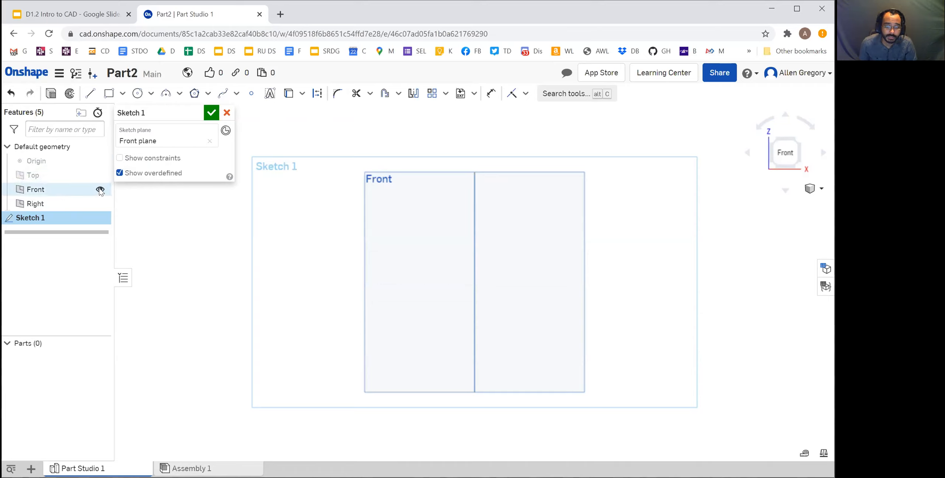
click(101, 190)
click(100, 204)
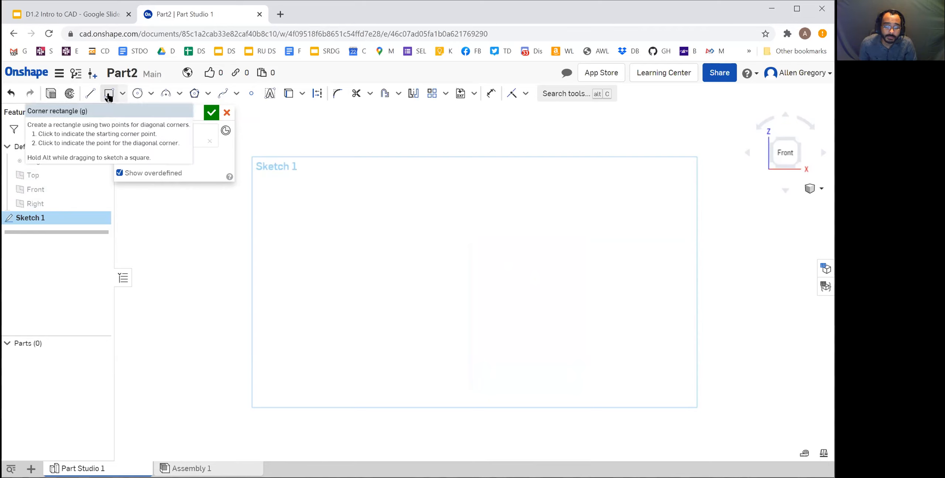
Sketch a corner rectangle about 4.8 wide by 2.3 high in the middle of the Front plane sketch
click(123, 93)
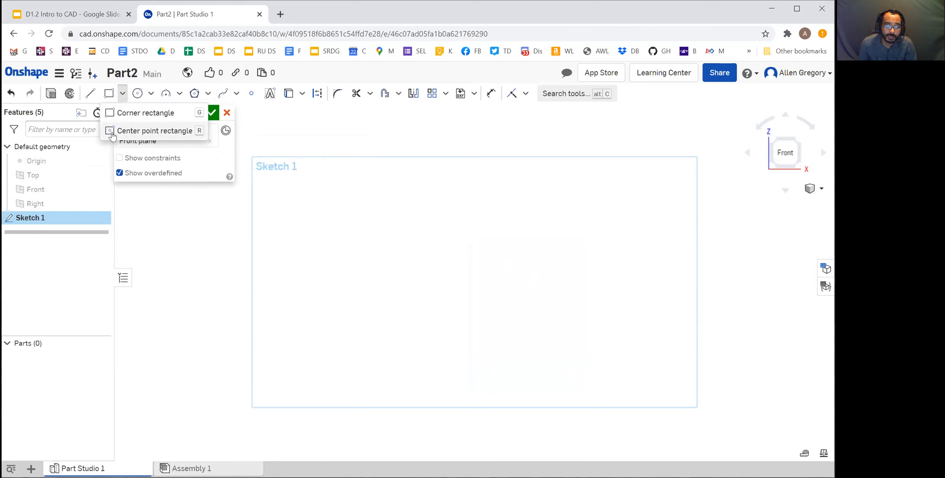
click(109, 95)
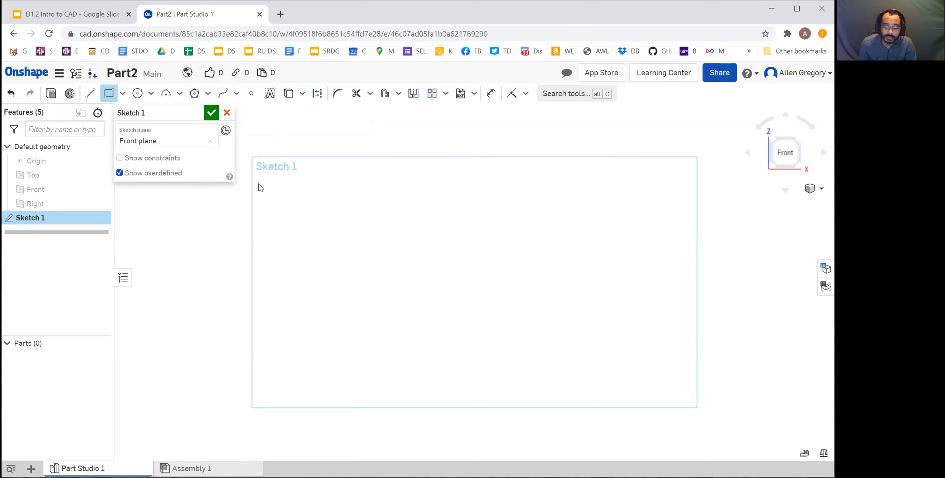
click(372, 222)
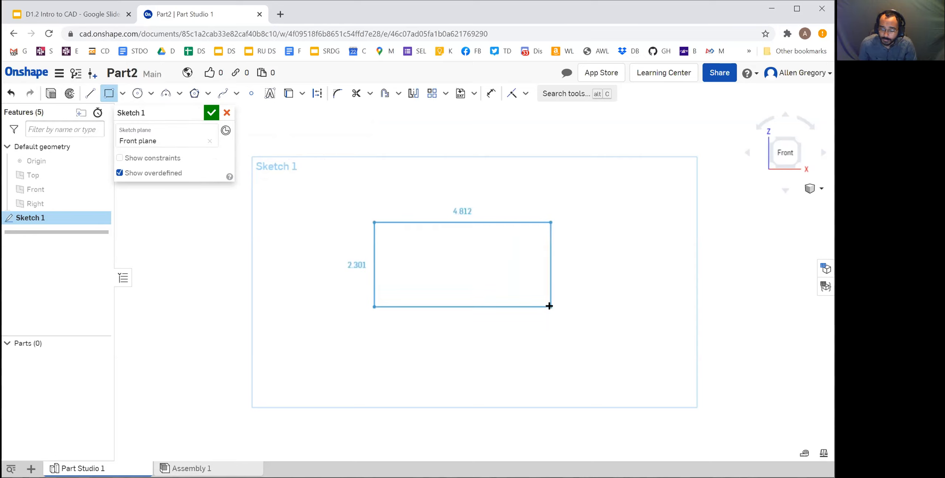
click(550, 306)
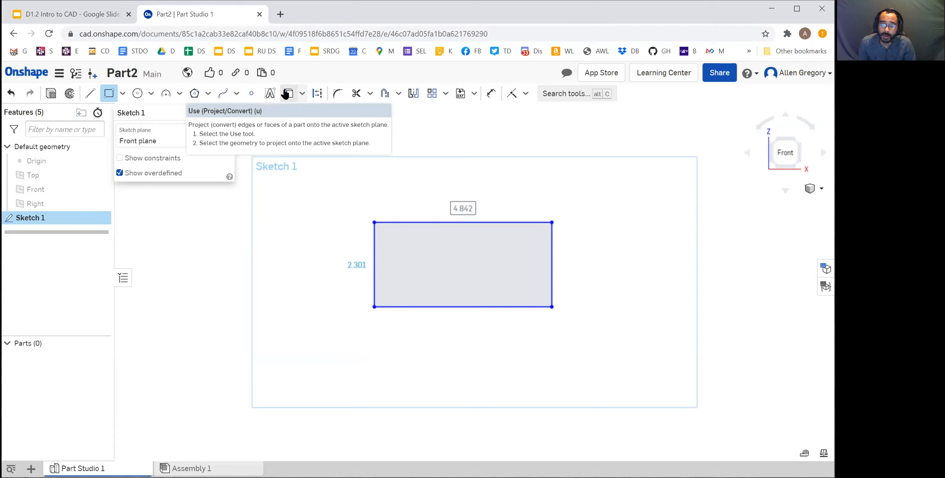
Dimension the rectangle's upper horizontal edge and set its length to 3 in
click(491, 93)
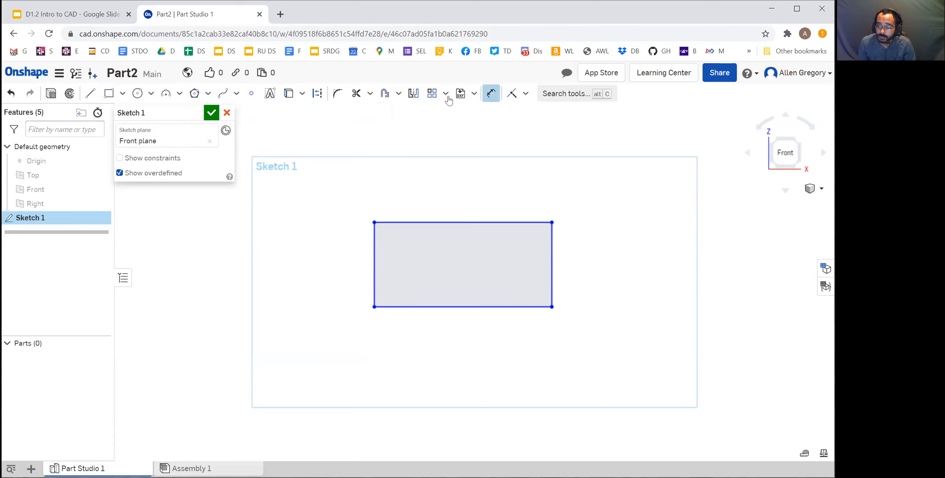
click(467, 221)
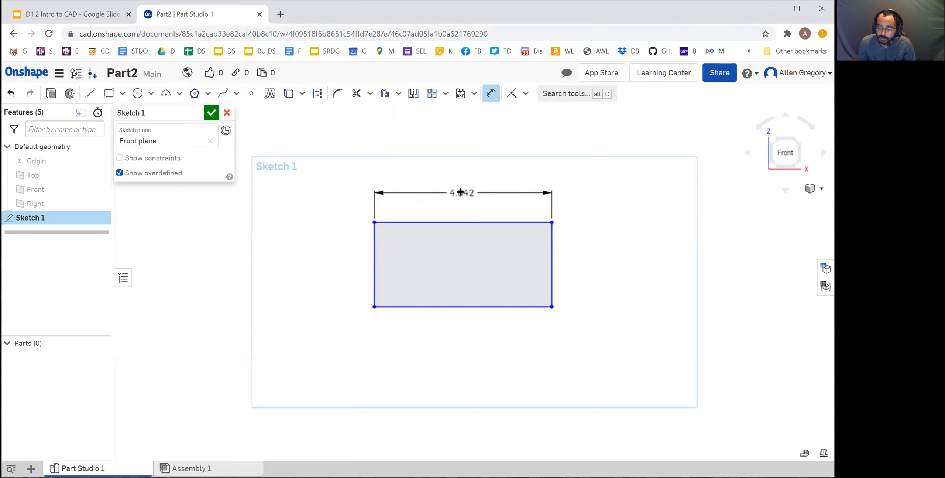
click(461, 192)
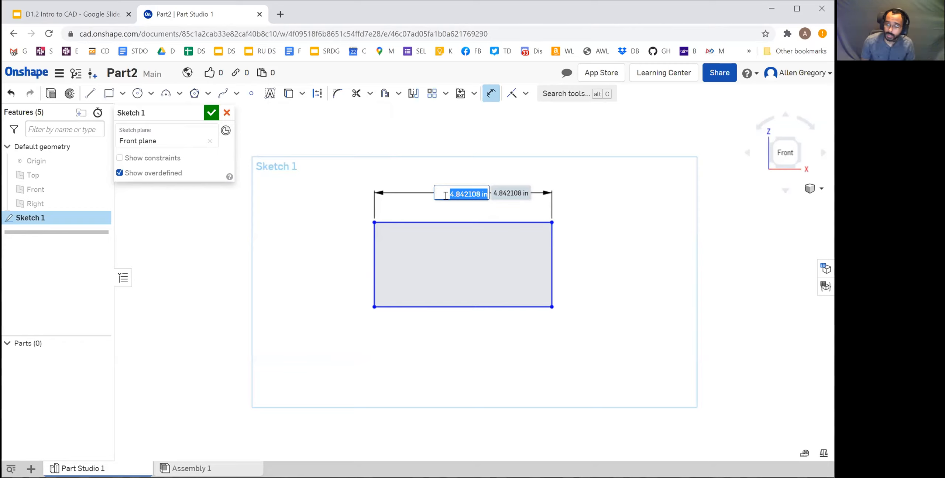
text(3)
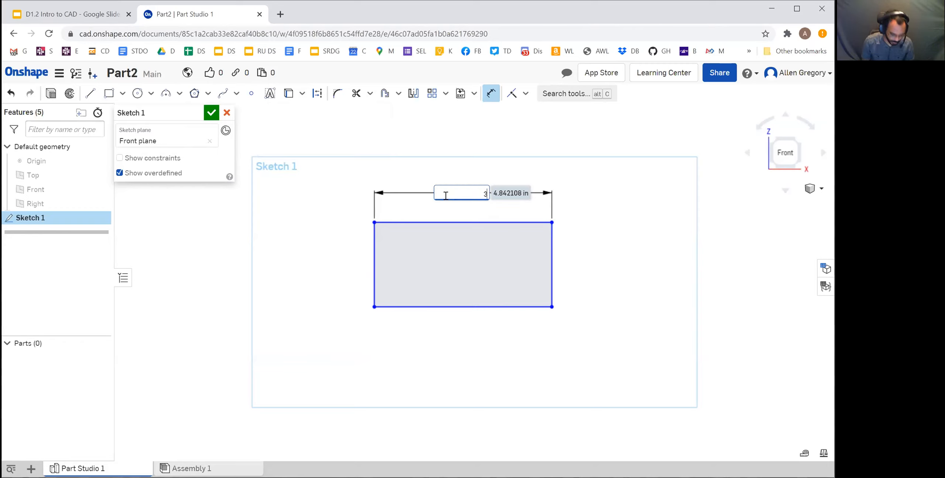
key(Return)
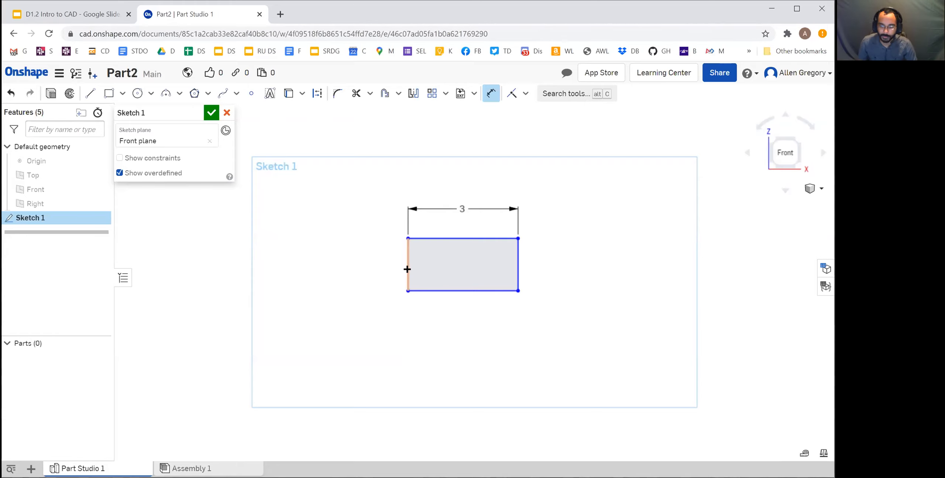
Dimension the rectangle's right vertical edge, set its length to 2 in and leave the Dimension tool
click(517, 261)
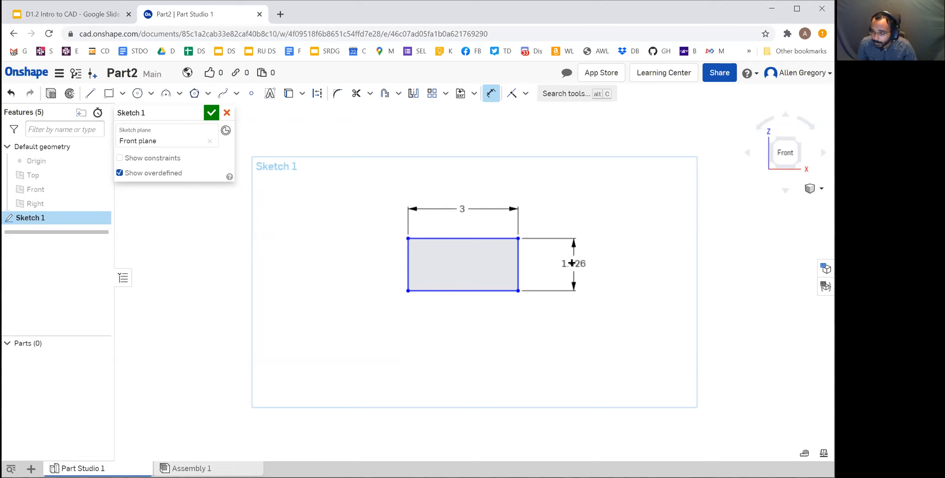
click(573, 262)
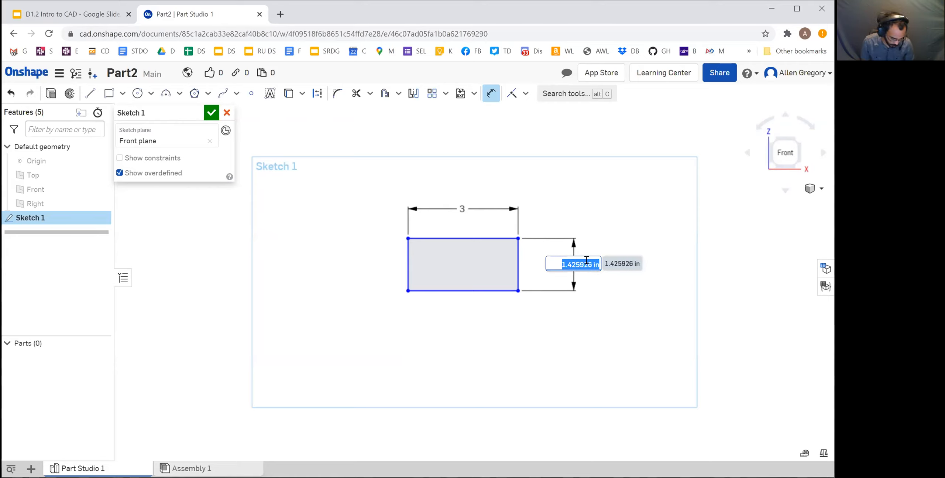
text(2)
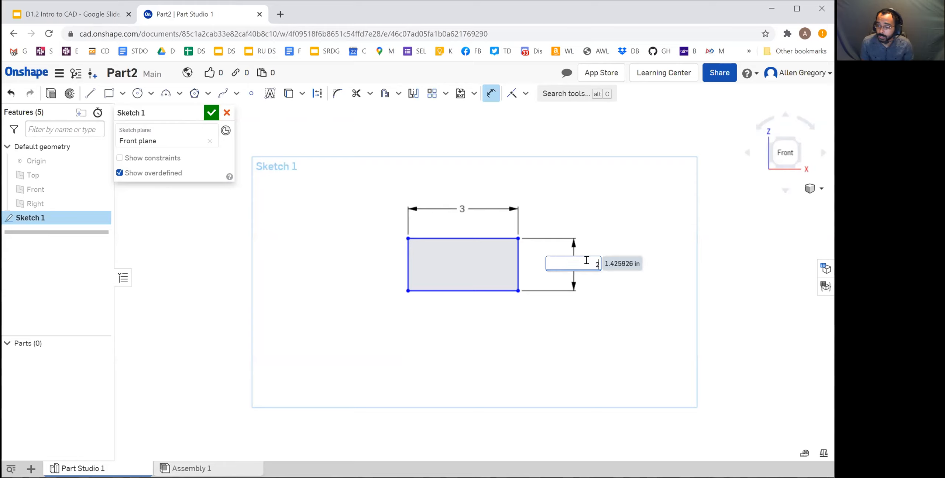
key(Return)
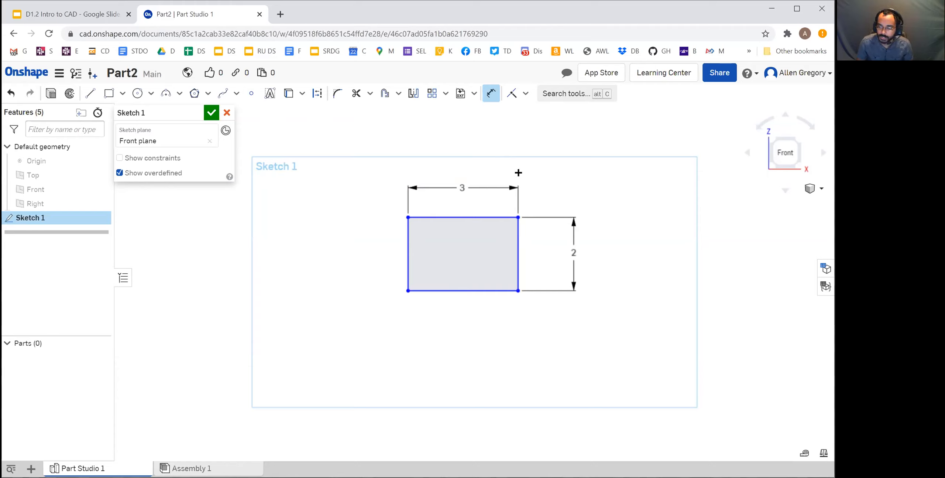
key(Escape)
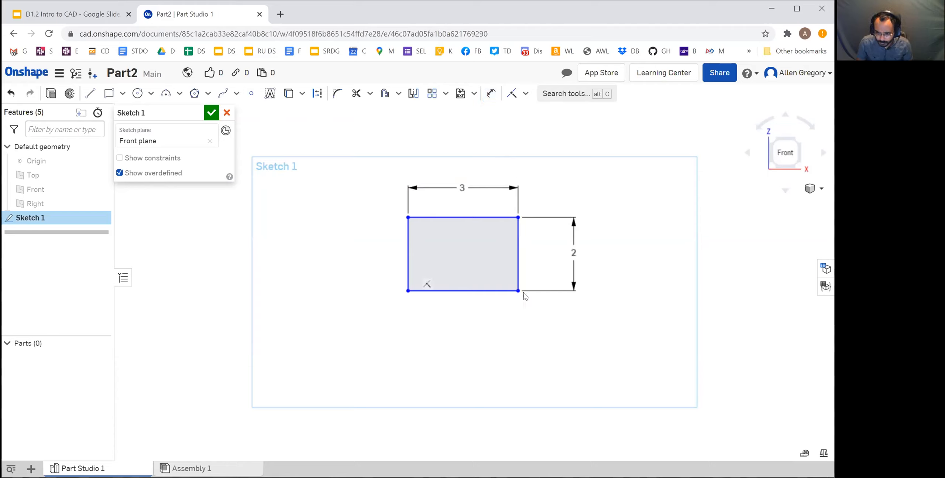
Move the rectangle around slightly in the sketch to test whether its position is fixed
mouse_move(406, 292)
mouse_down()
mouse_move(489, 241)
mouse_move(378, 247)
mouse_move(414, 272)
mouse_move(405, 279)
mouse_up()
drag(490, 195, 487, 221)
mouse_move(482, 303)
mouse_down()
mouse_move(469, 359)
mouse_move(481, 273)
mouse_move(484, 286)
mouse_up()
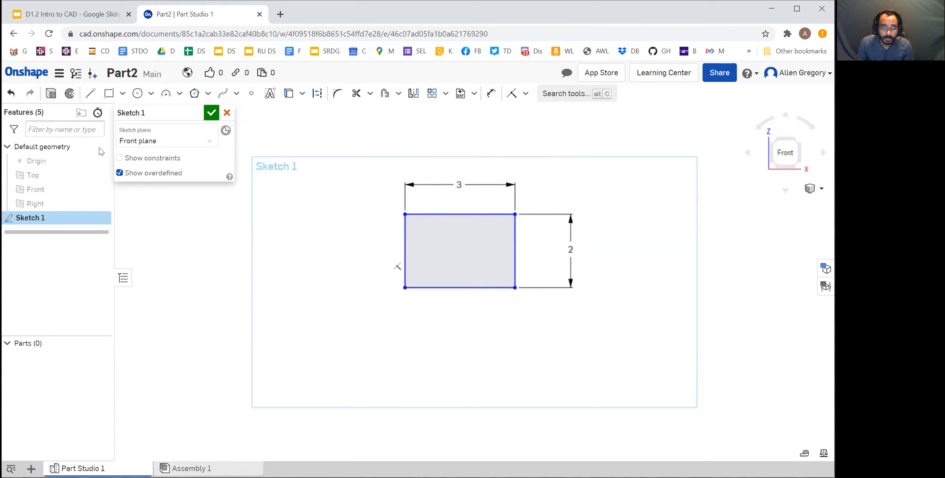
Show the origin, attach the rectangle's lower-left corner to it, and hide the origin again
click(101, 162)
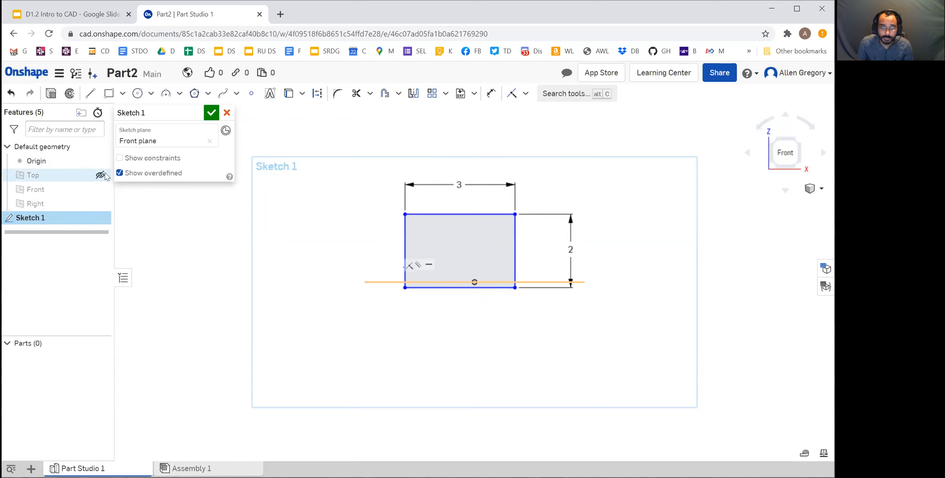
drag(403, 286, 476, 284)
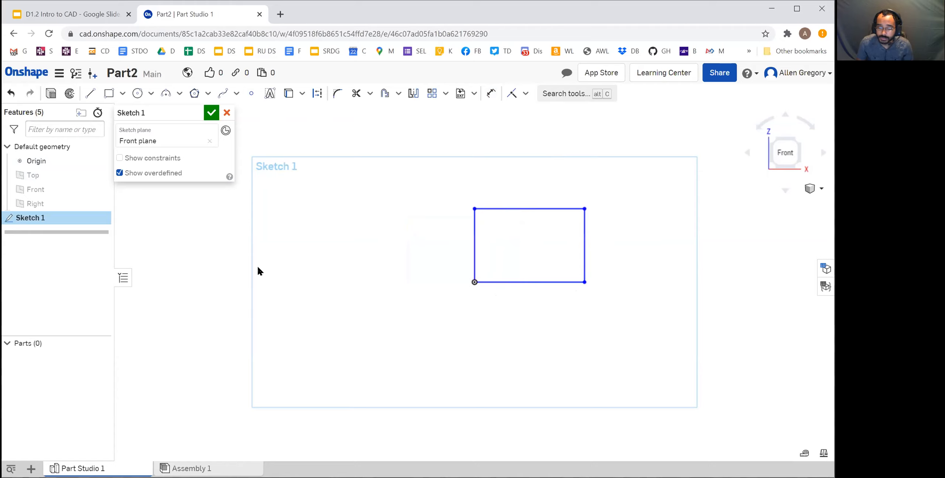
click(99, 162)
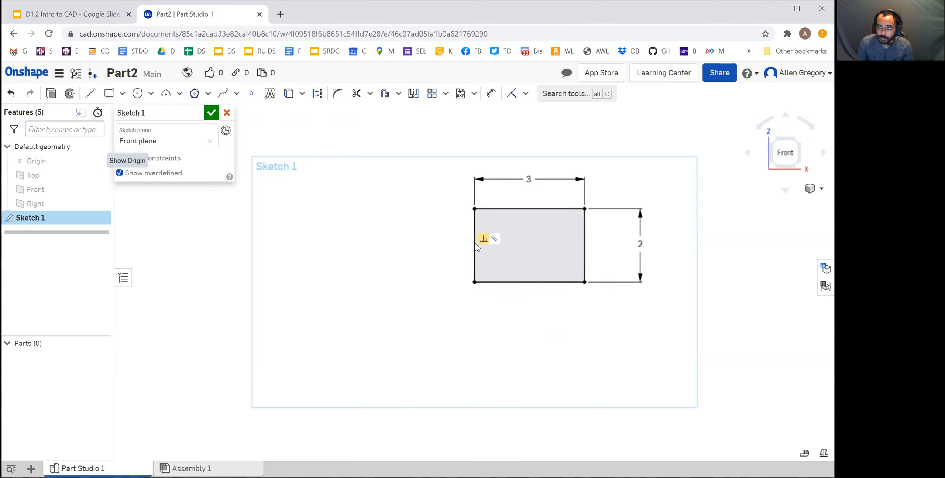
Try to move the rectangle by its edges to check that the sketch is fully constrained
drag(475, 255, 437, 252)
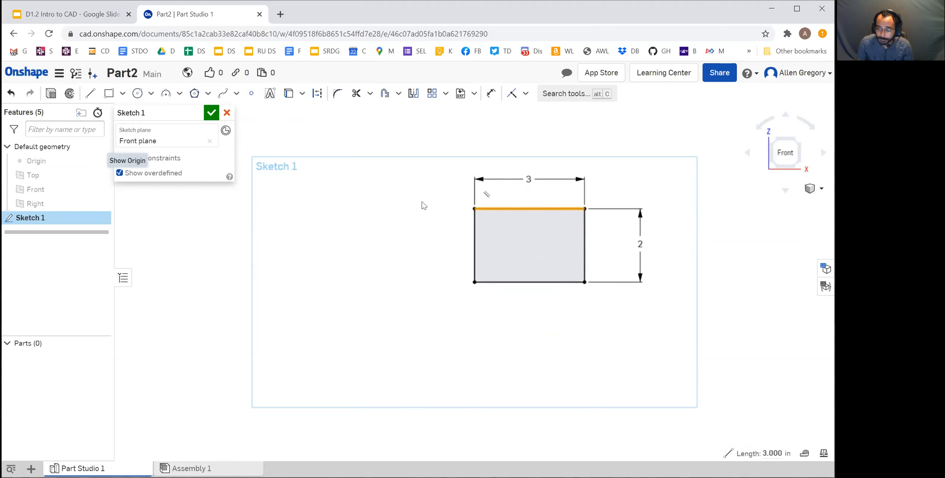
scroll(633, 236, up, 2)
scroll(670, 233, down, 2)
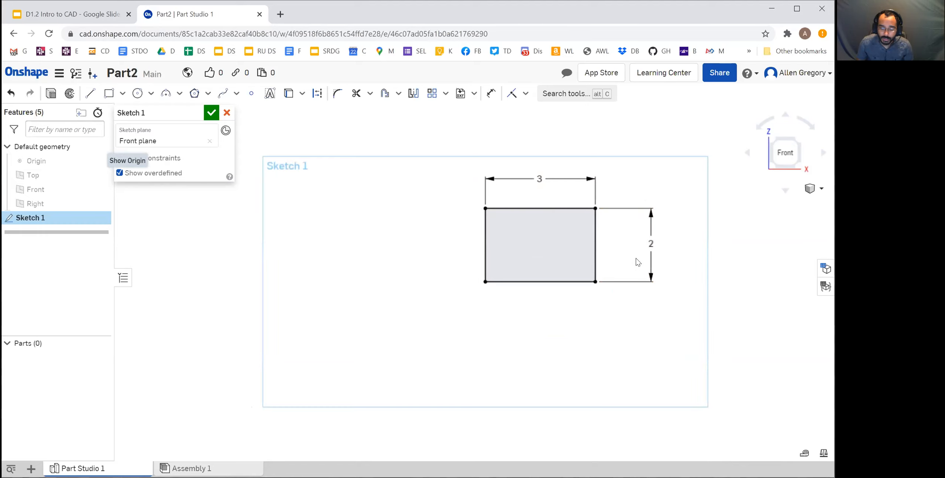
Review the Add Height step on the Google Slides slide and return to the Onshape part studio
click(100, 15)
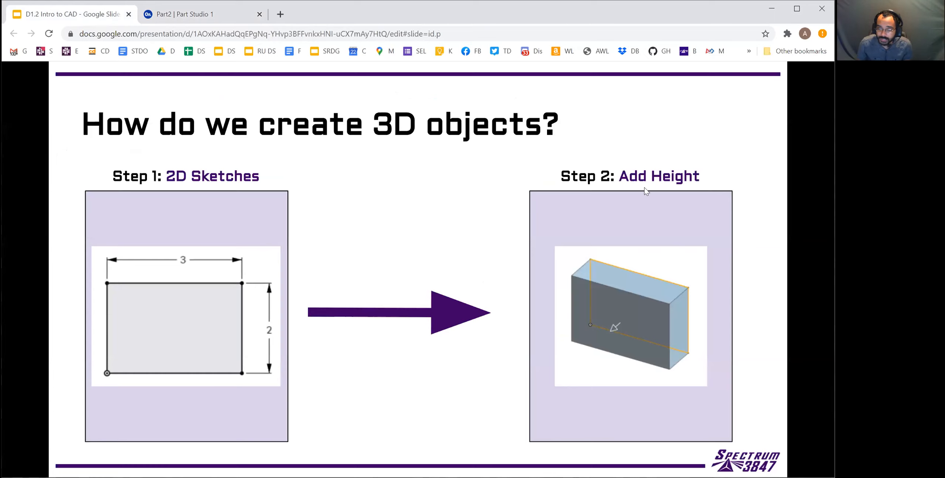
click(222, 19)
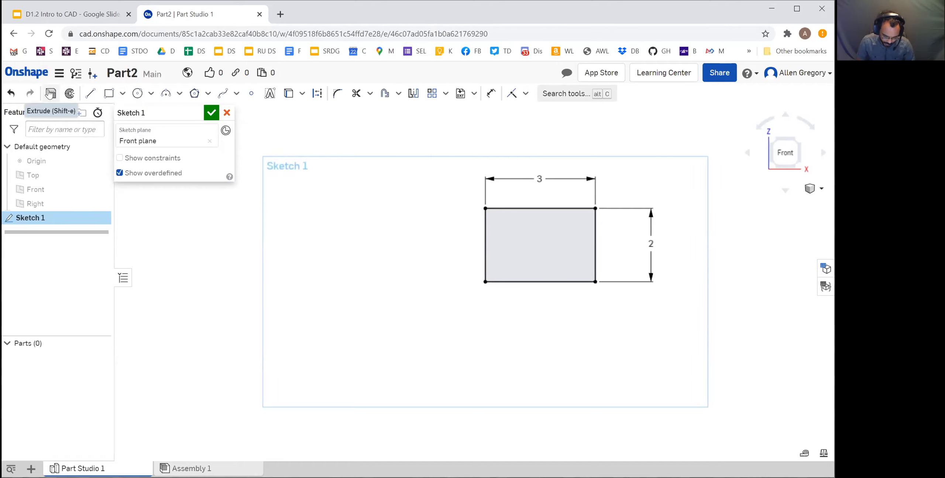
Extrude the rectangle sketch as a new blind solid 1 in deep and view it from an isometric angle
mouse_move(50, 94)
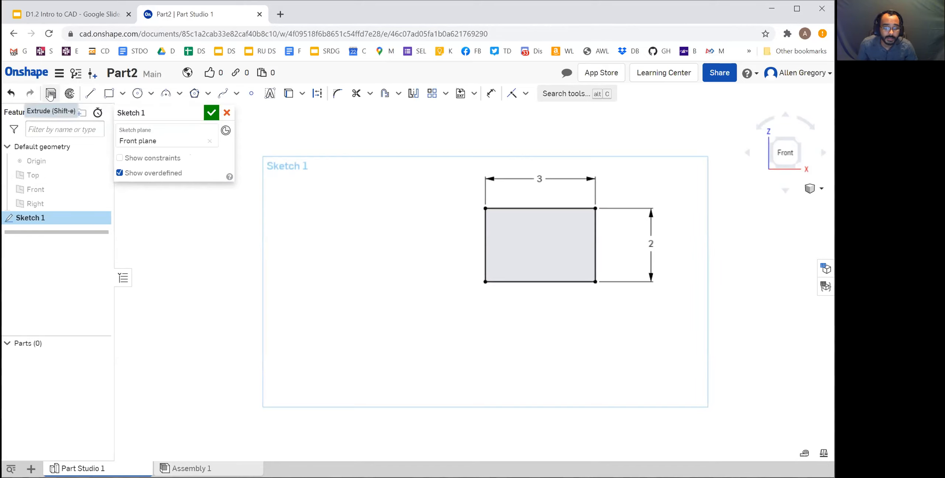
click(50, 94)
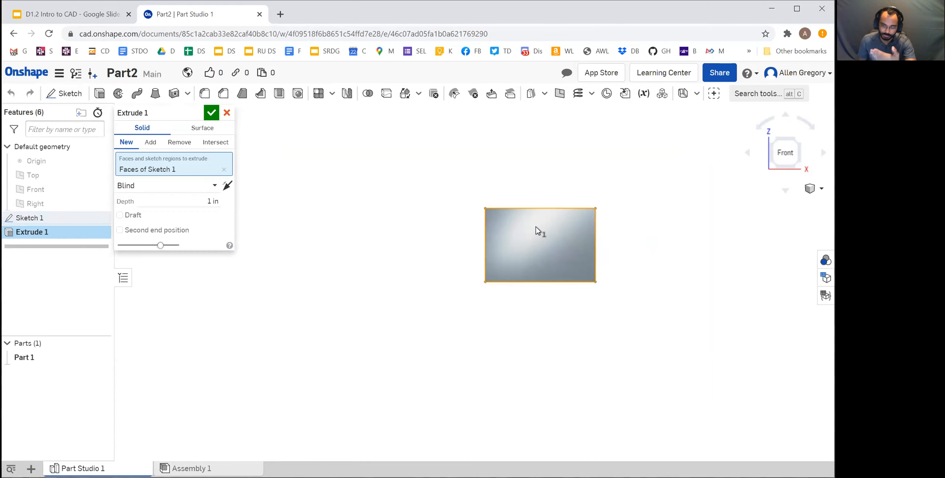
click(798, 141)
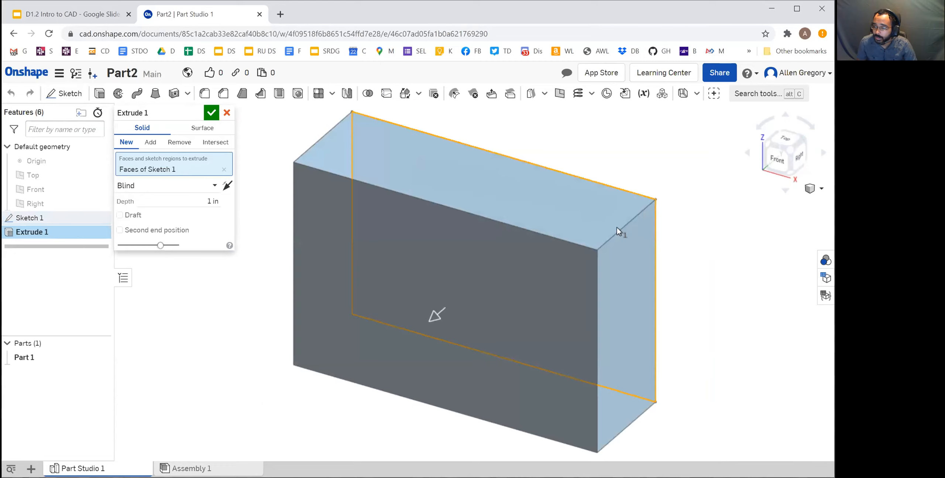
scroll(653, 220, down, 3)
scroll(702, 221, up, 2)
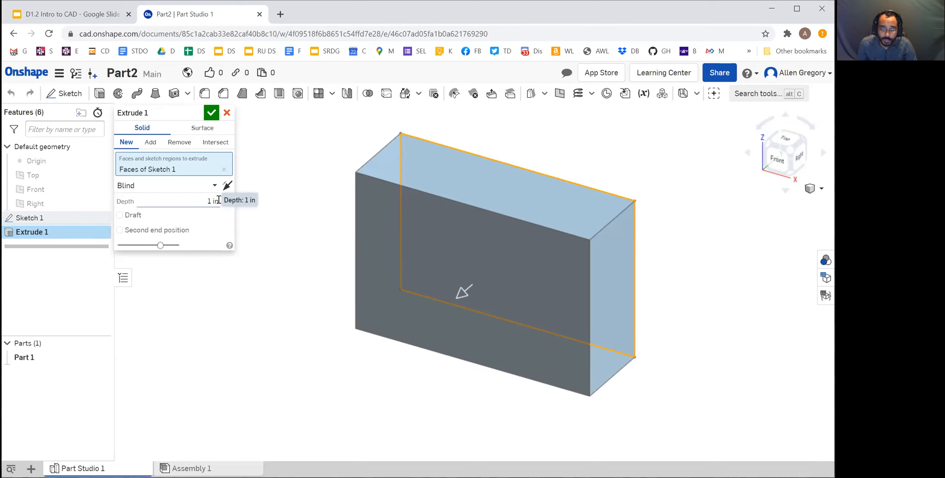
Set the extrusion depth of the rectangle to 20 in
click(201, 200)
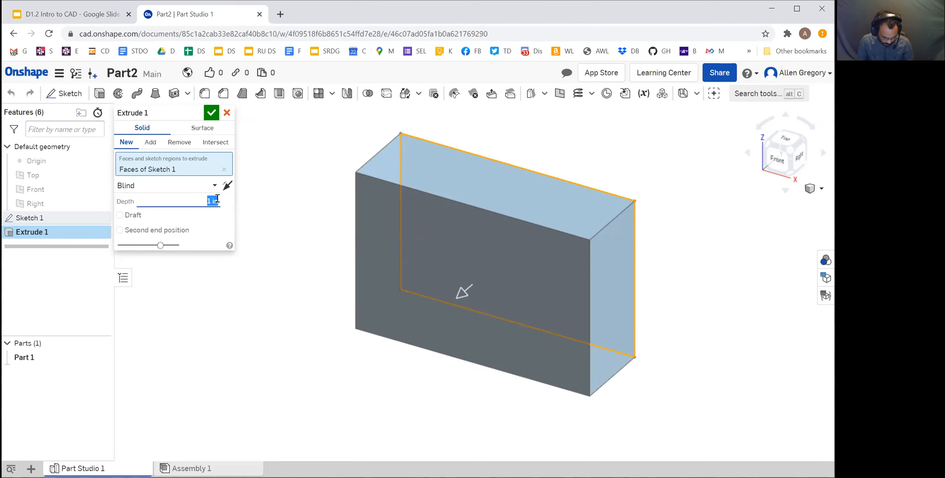
text(20)
key(Return)
scroll(467, 277, up, 2)
scroll(466, 351, down, 6)
middle_drag(467, 379, 511, 233)
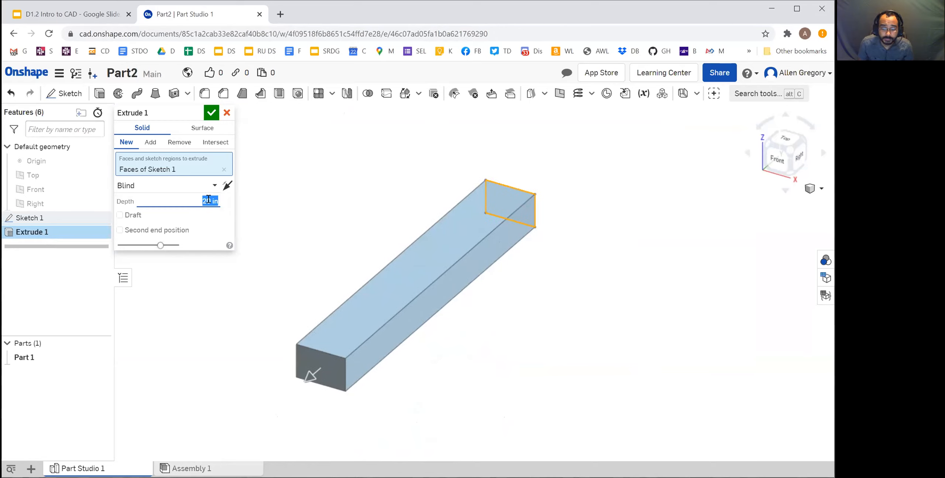
Set the extrusion depth back to 1 in
text(1)
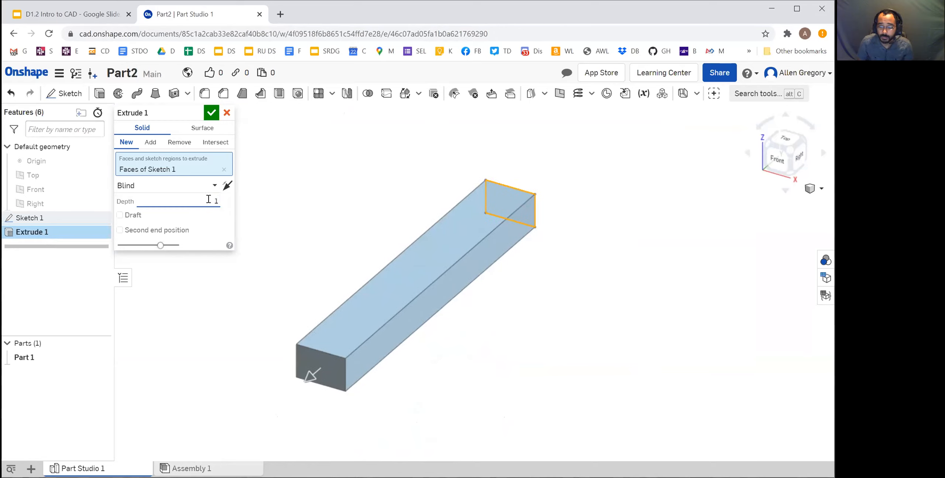
key(Return)
scroll(555, 180, up, 3)
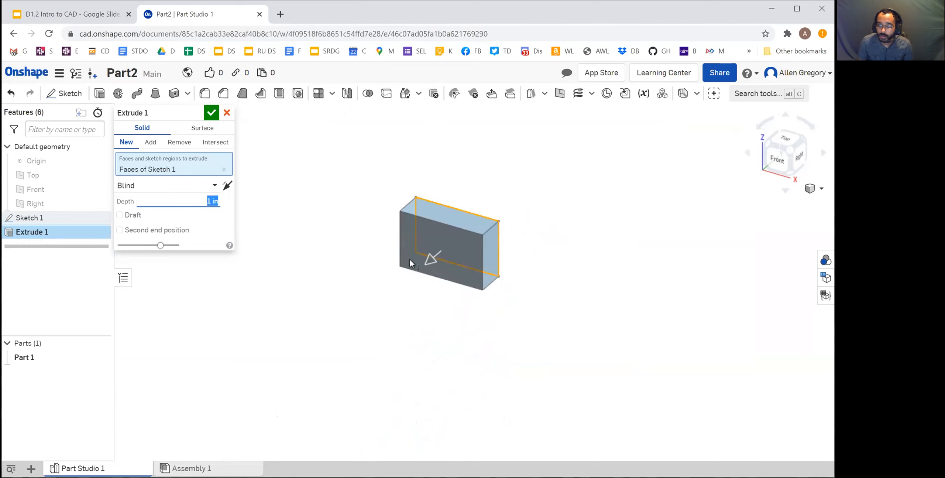
scroll(462, 259, up, 3)
scroll(442, 172, up, 1)
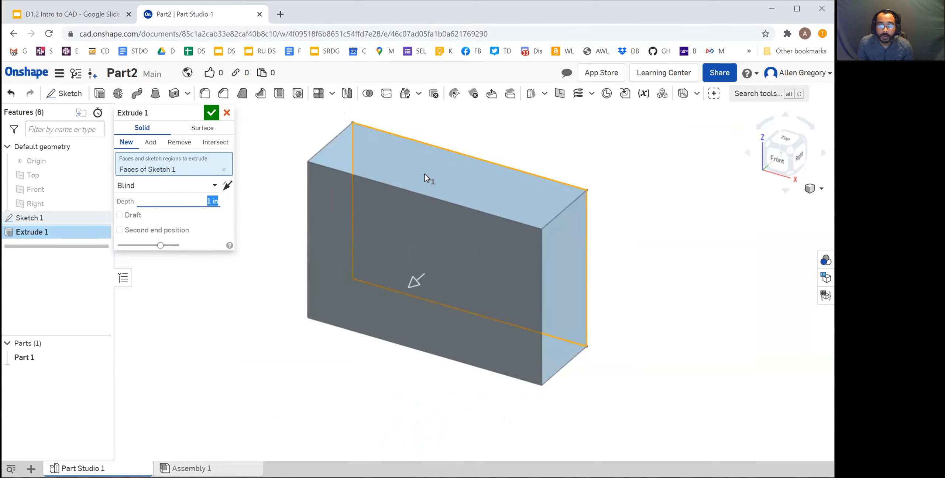
Flip the extrusion to the opposite direction and back several times, ending with it pointing toward the front
scroll(378, 156, down, 1)
click(228, 186)
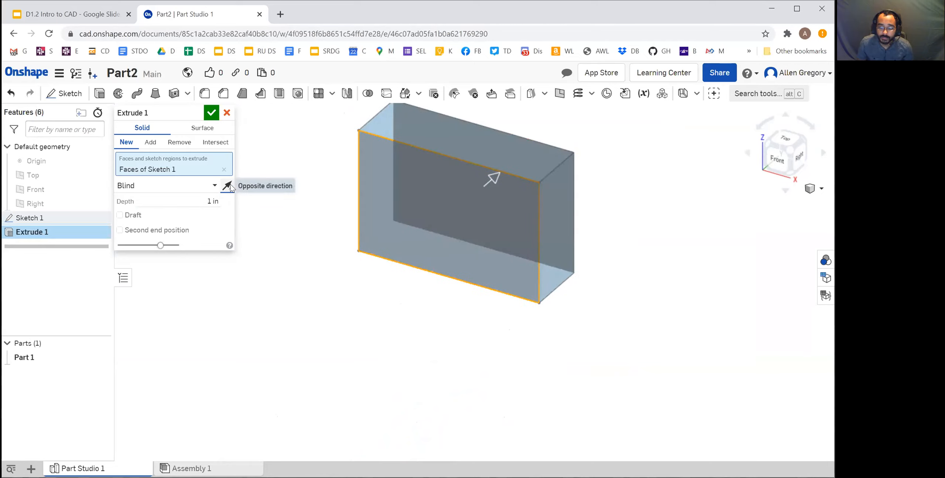
click(228, 186)
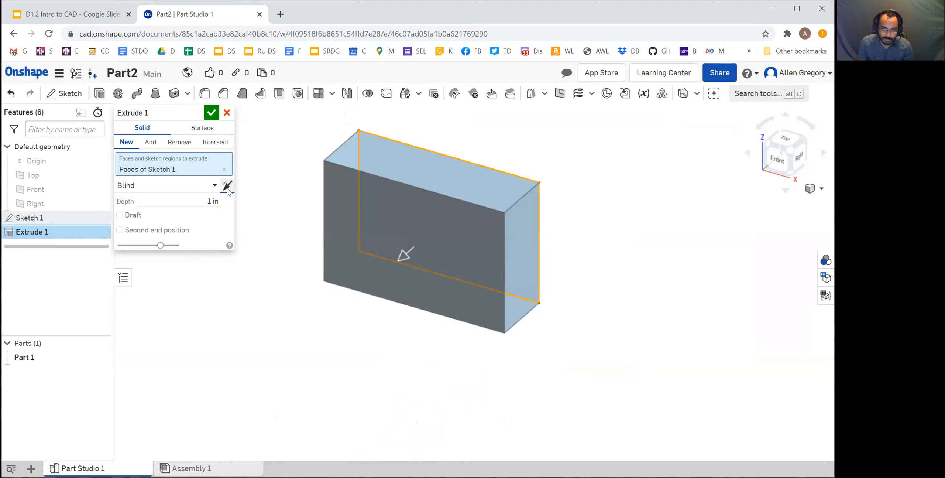
click(227, 187)
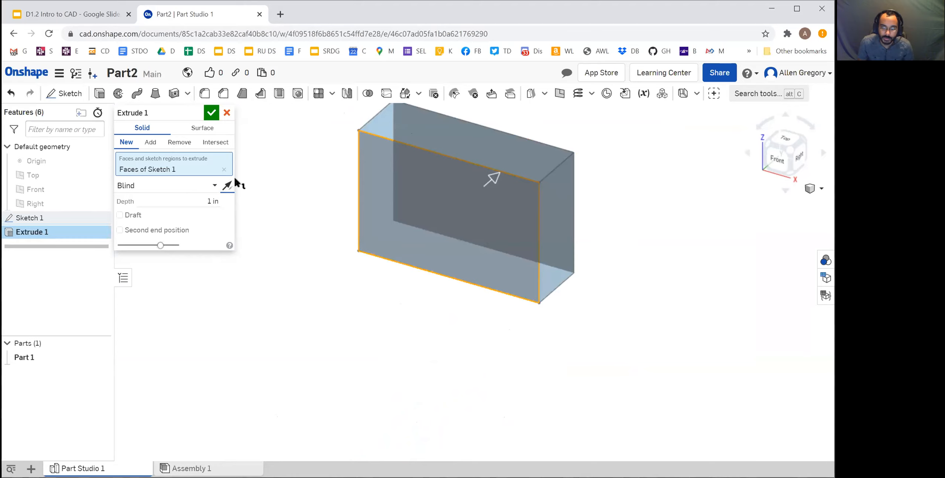
click(227, 187)
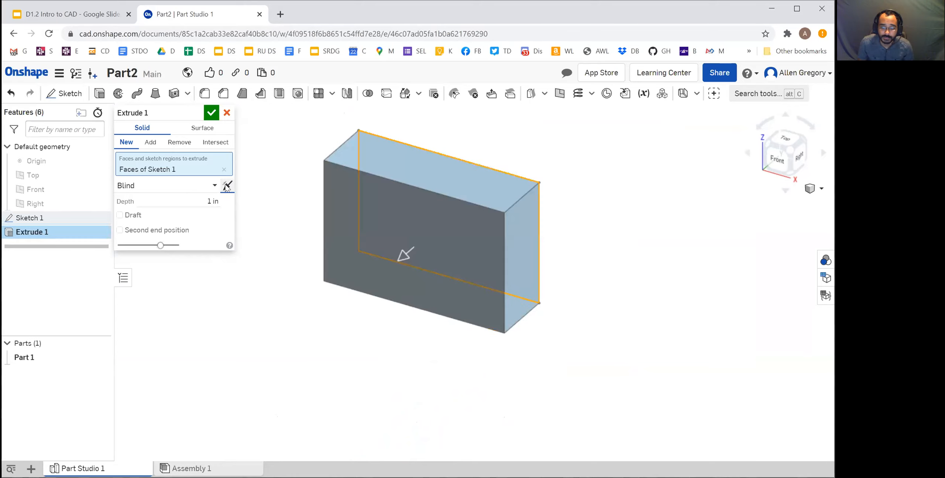
click(227, 187)
click(227, 187)
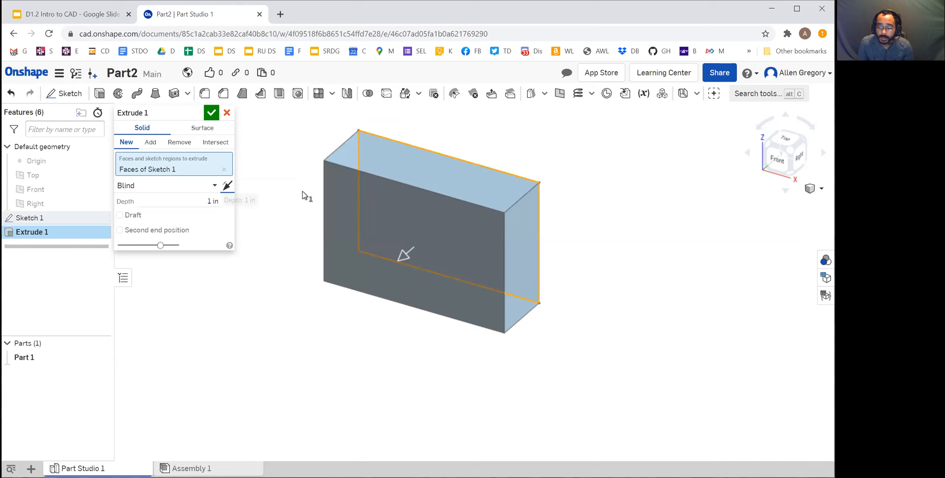
Accept the extrusion of the block and switch to the Google Slides presentation
click(211, 113)
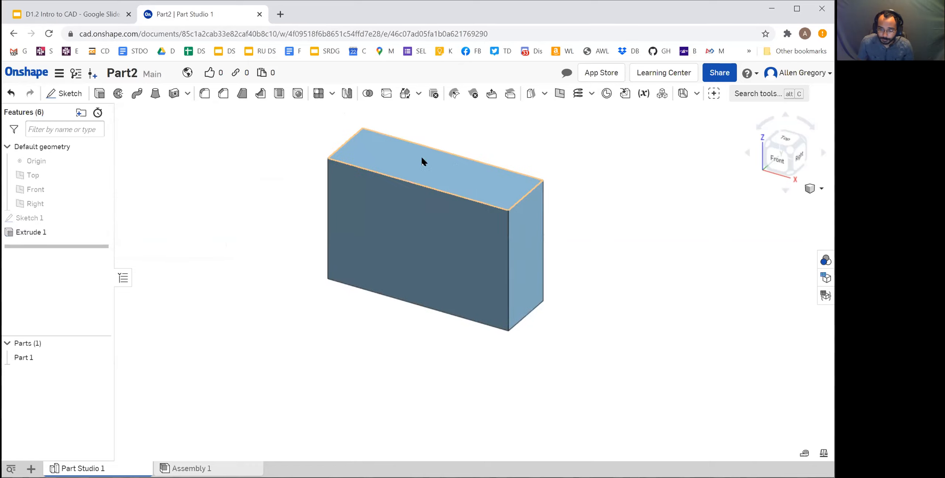
scroll(384, 127, up, 2)
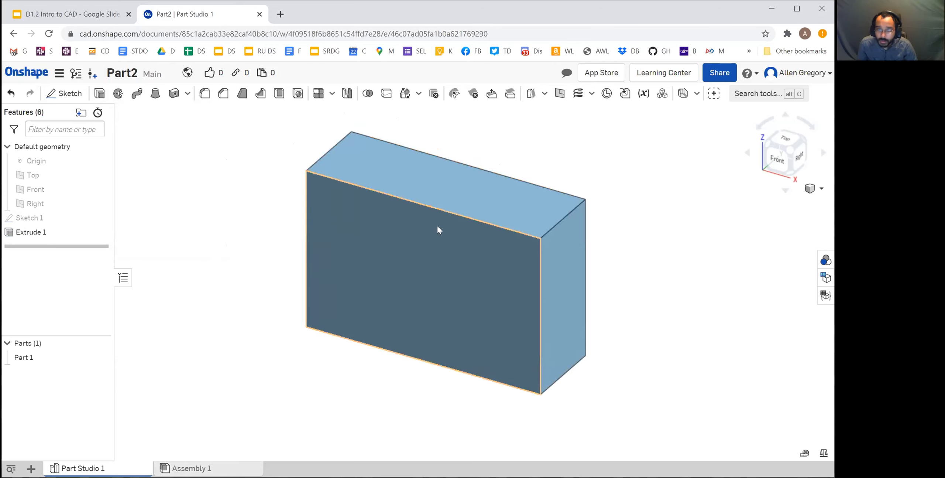
click(92, 15)
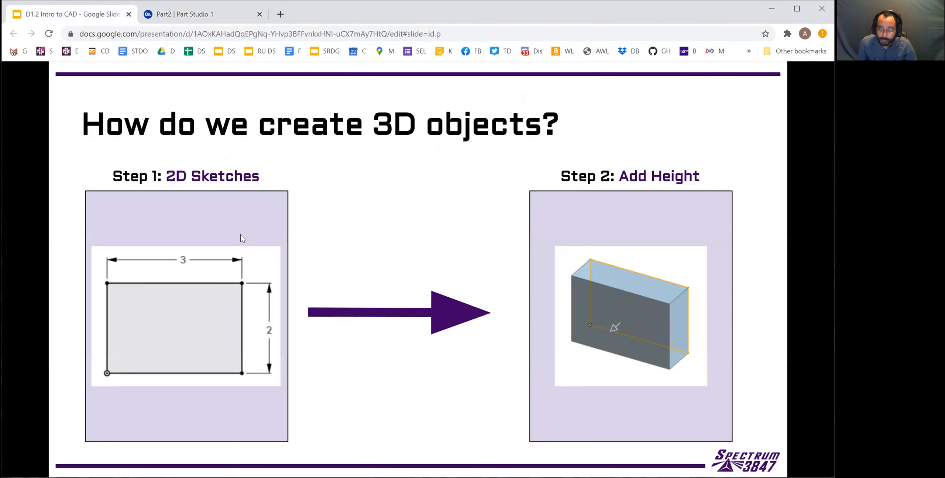
Advance to the slide on more sketches, switch to Onshape and start a sketch on the block's front face, viewed straight on
key(Right)
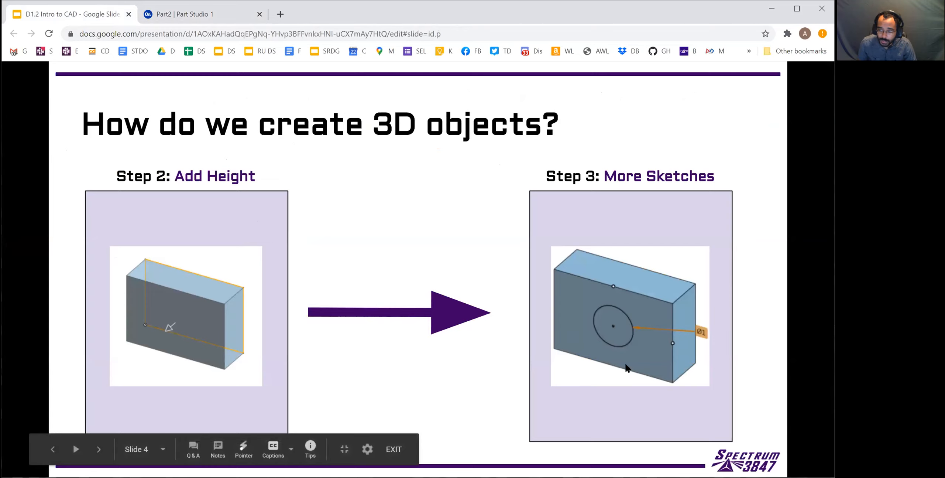
click(178, 15)
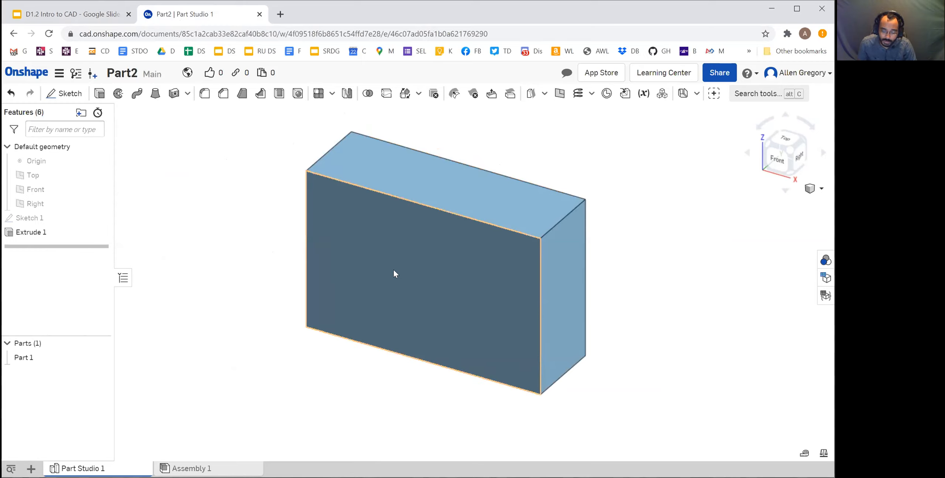
click(60, 96)
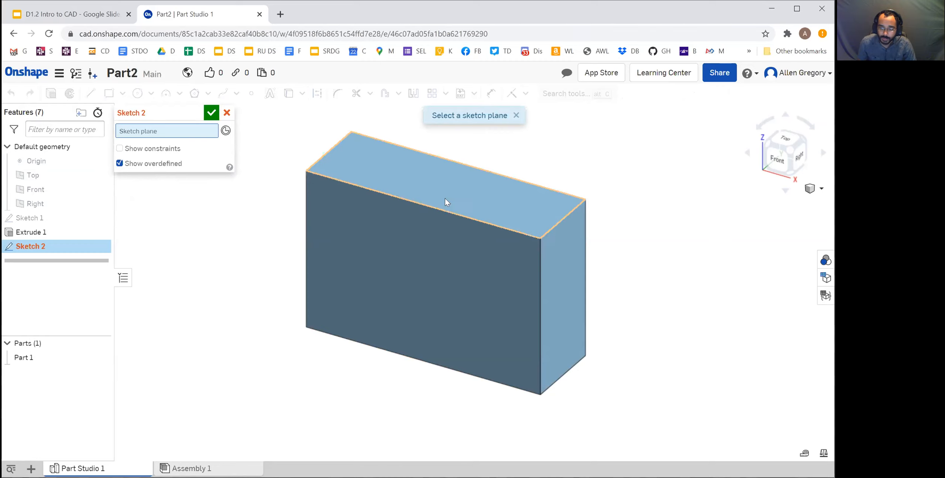
click(412, 257)
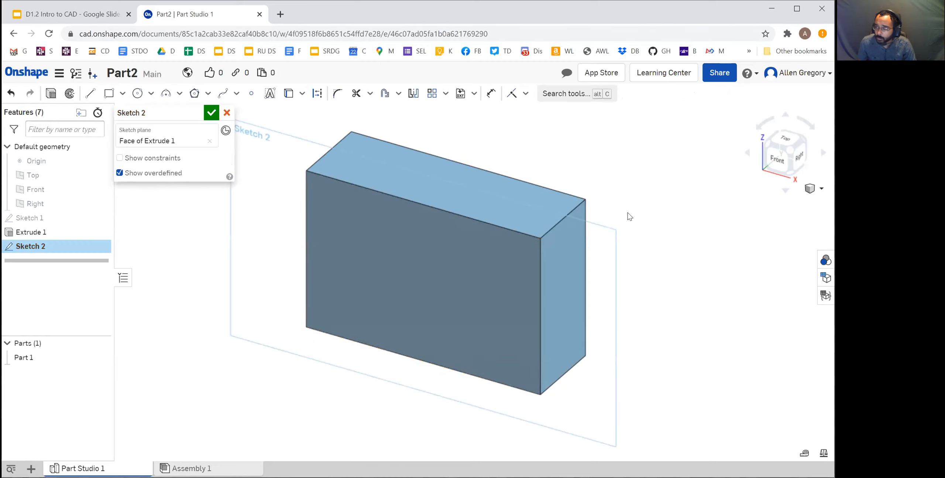
right_click(593, 159)
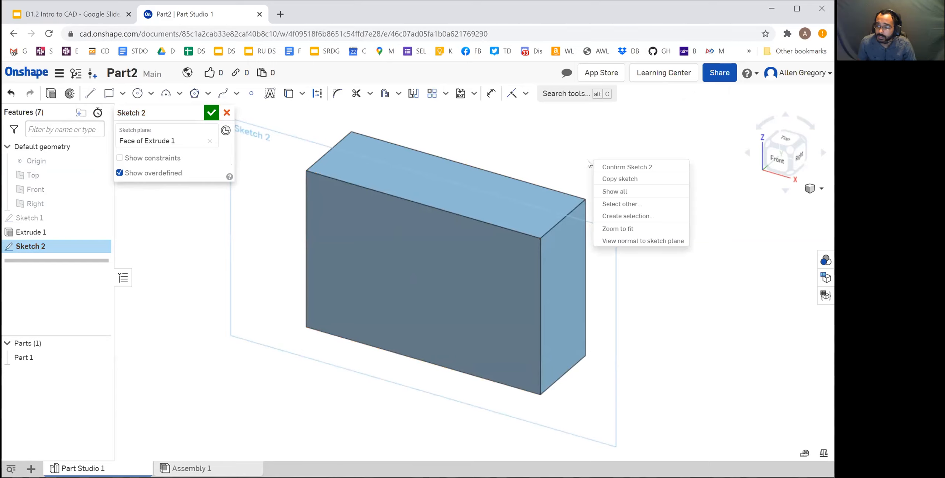
click(649, 241)
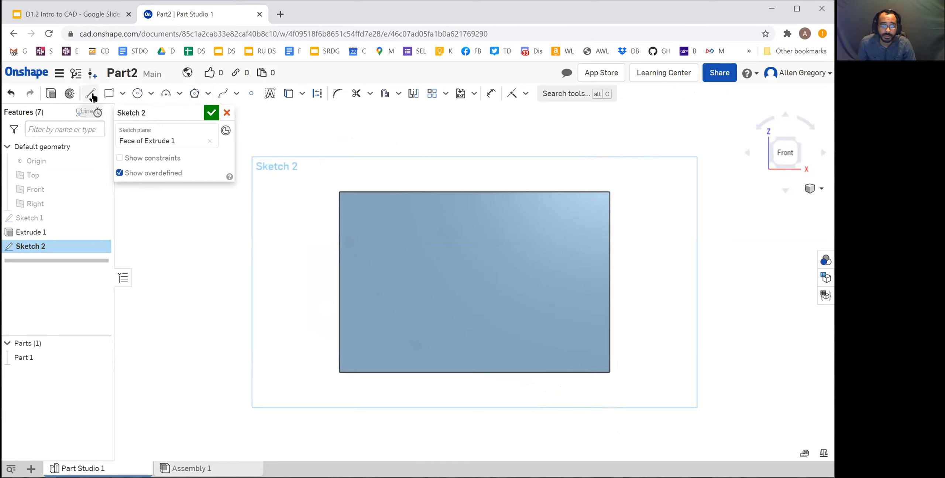
Sketch a center point circle about 1.2 in in diameter at the middle of the front face, aligned with the edge midpoints
click(139, 94)
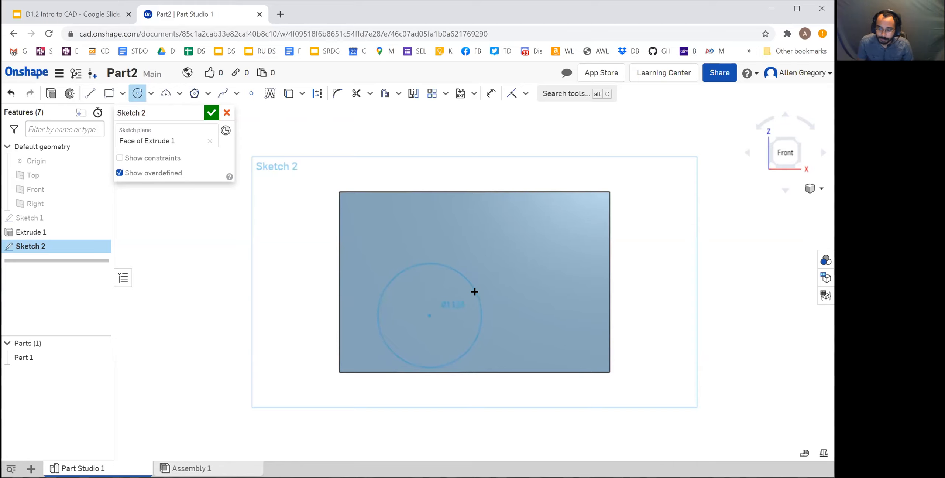
key(Escape)
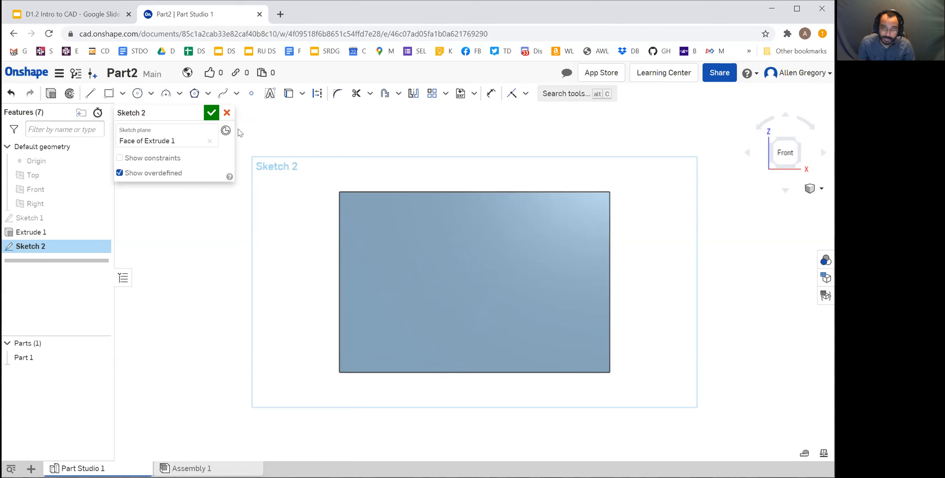
click(137, 94)
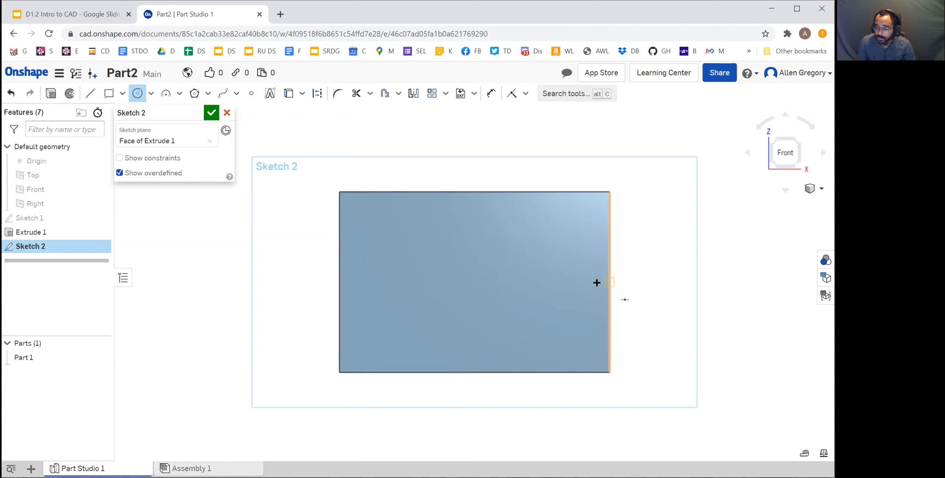
click(475, 281)
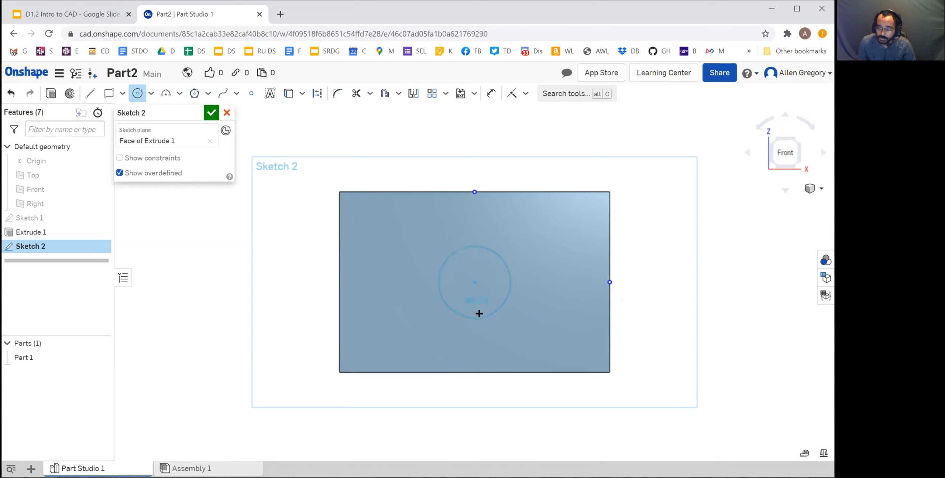
click(476, 334)
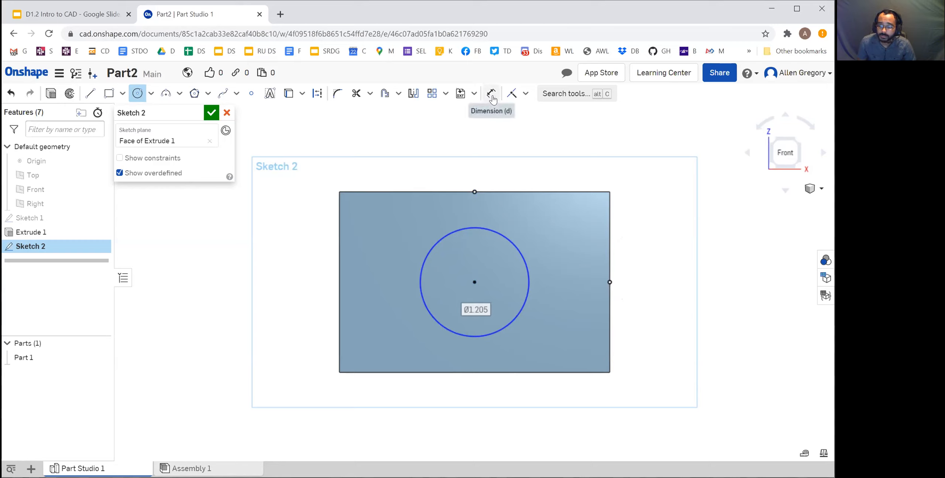
Dimension the circle's diameter as 1 in and place the dimension on the face, up and left of the circle
click(492, 93)
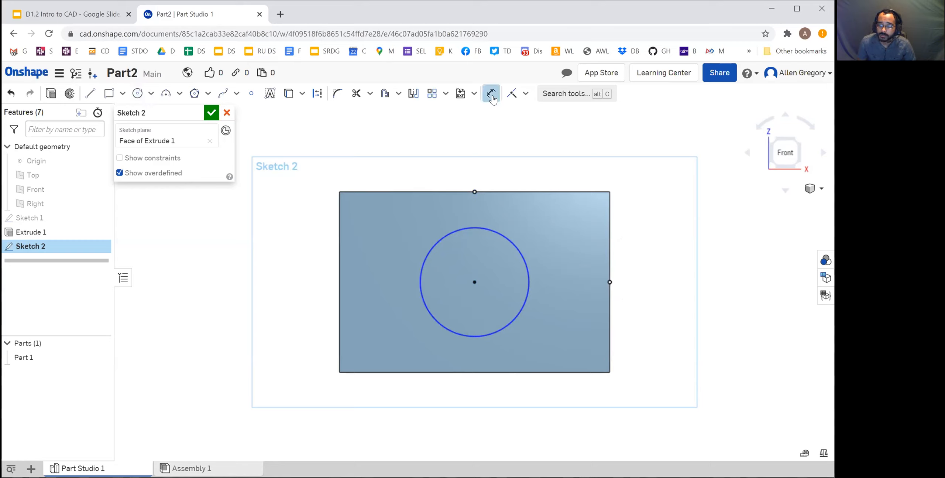
click(514, 243)
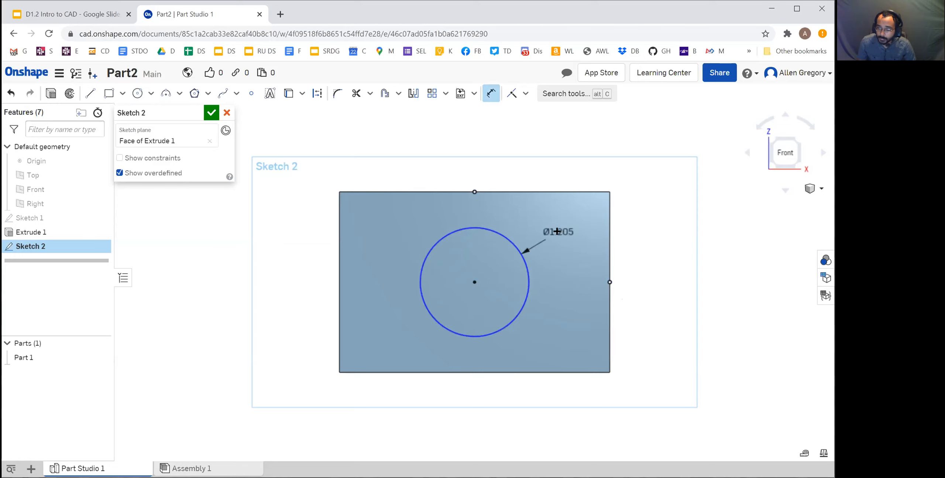
click(593, 172)
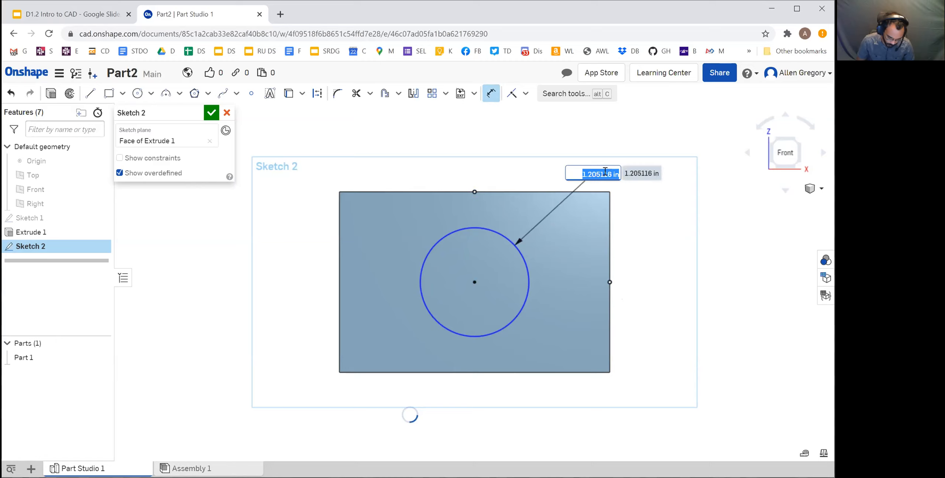
text(1)
key(Return)
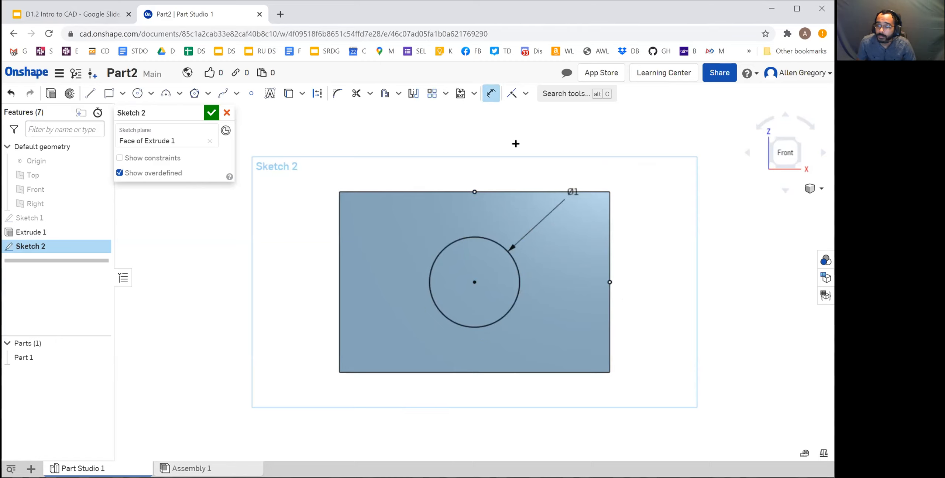
key(Escape)
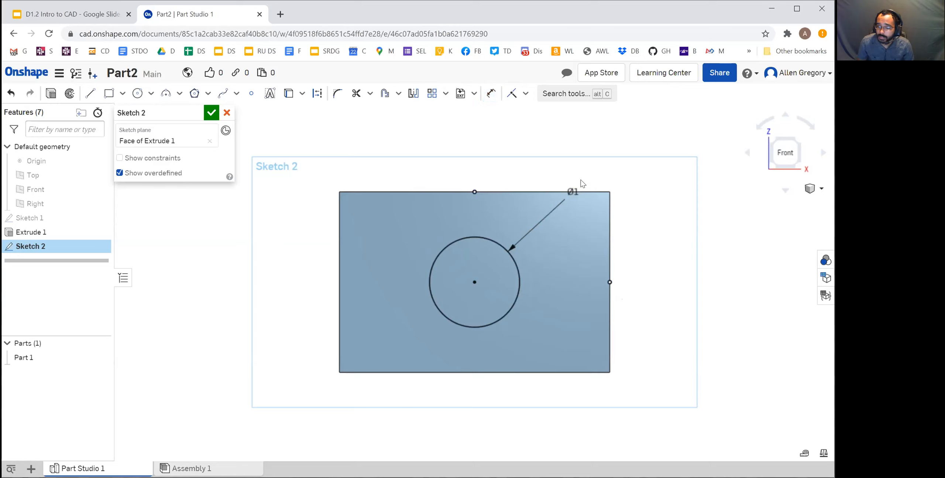
drag(573, 197, 568, 273)
drag(562, 336, 382, 233)
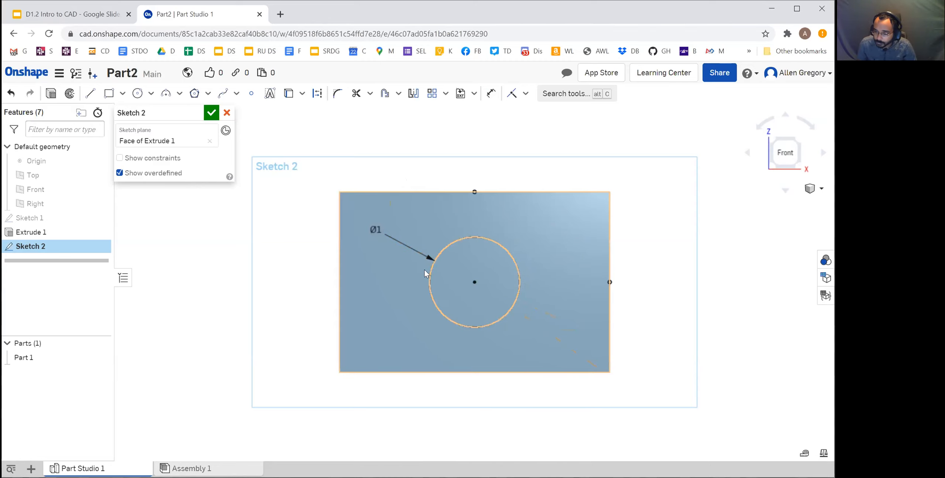
Extrude the circle as a Remove cut 1 in deep into the block and accept it
click(799, 140)
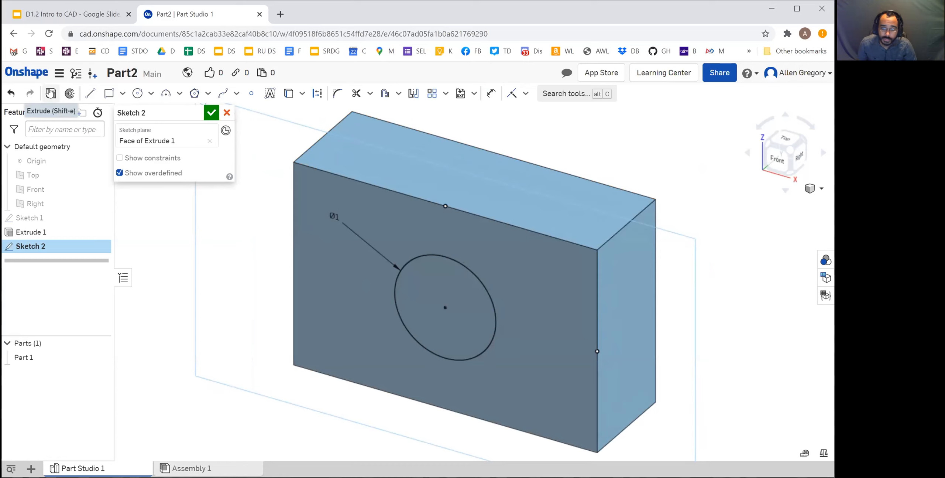
click(51, 93)
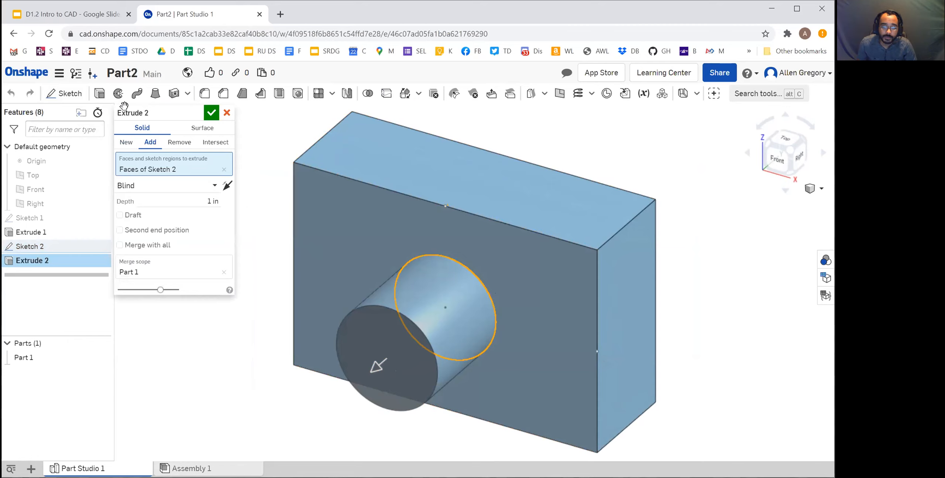
click(178, 142)
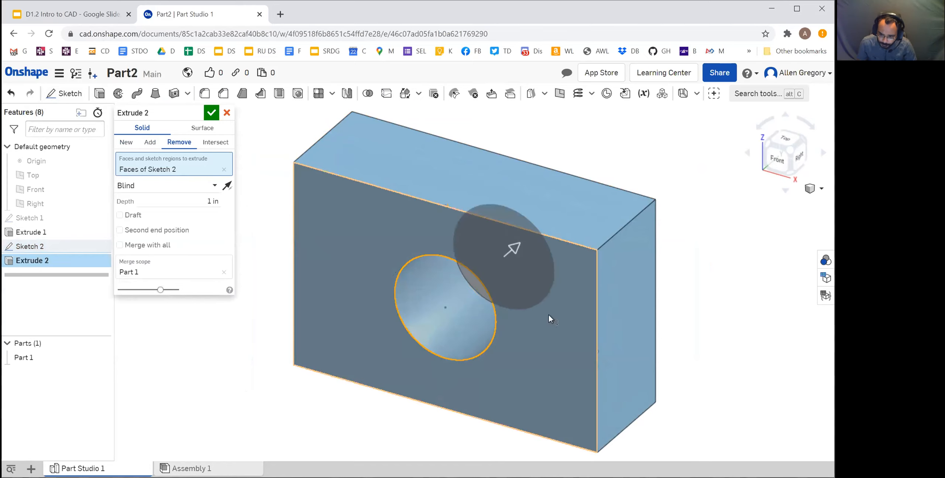
right_drag(507, 326, 513, 311)
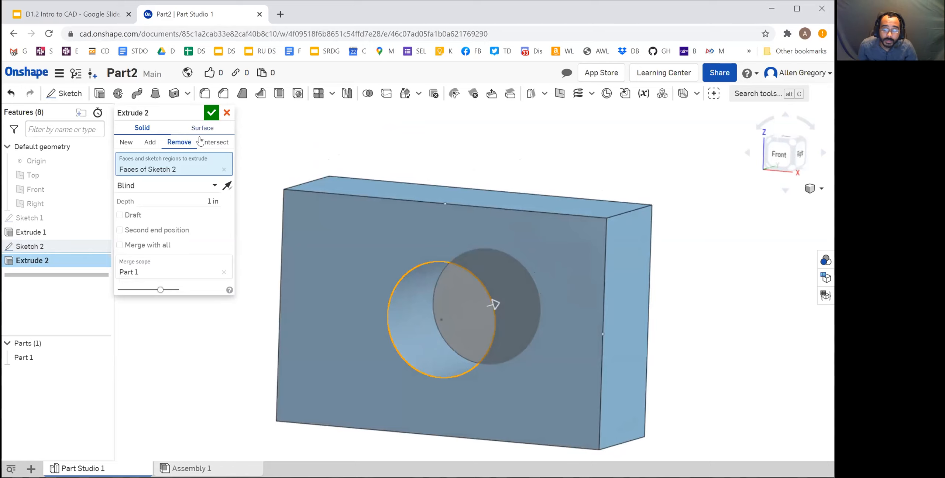
click(212, 116)
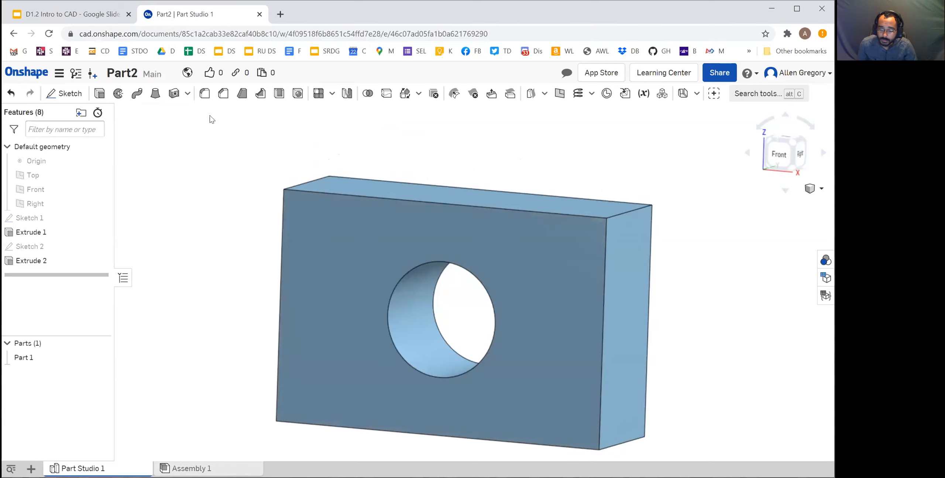
Examine the hole through the block from several angles and clear the selected side face
right_drag(488, 360, 493, 310)
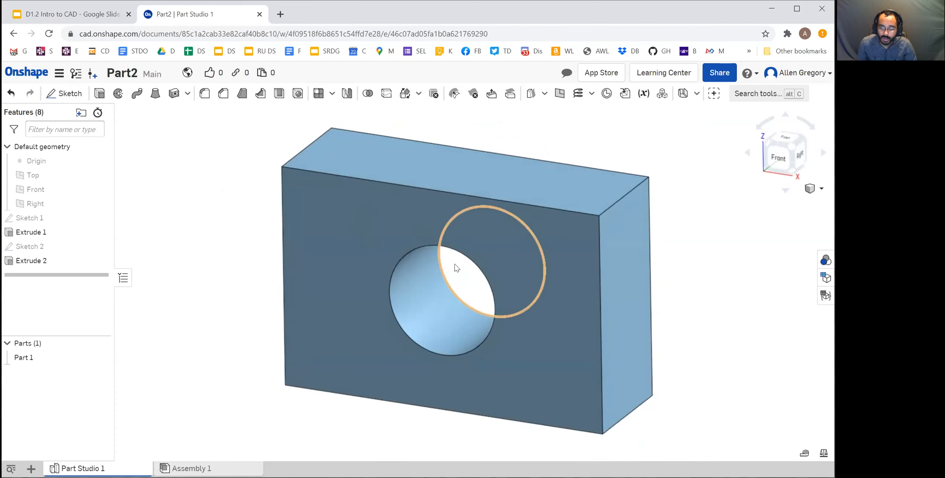
middle_drag(463, 278, 437, 251)
right_drag(465, 276, 500, 259)
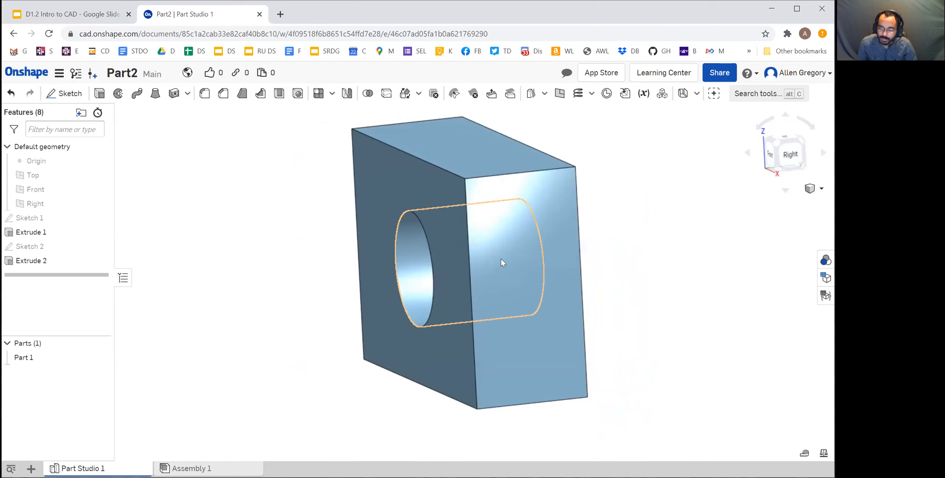
click(506, 201)
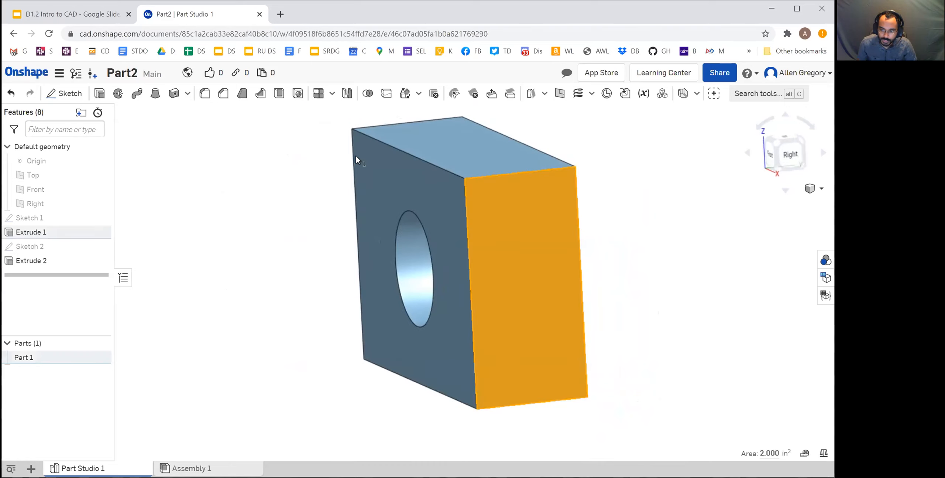
right_drag(441, 291, 447, 357)
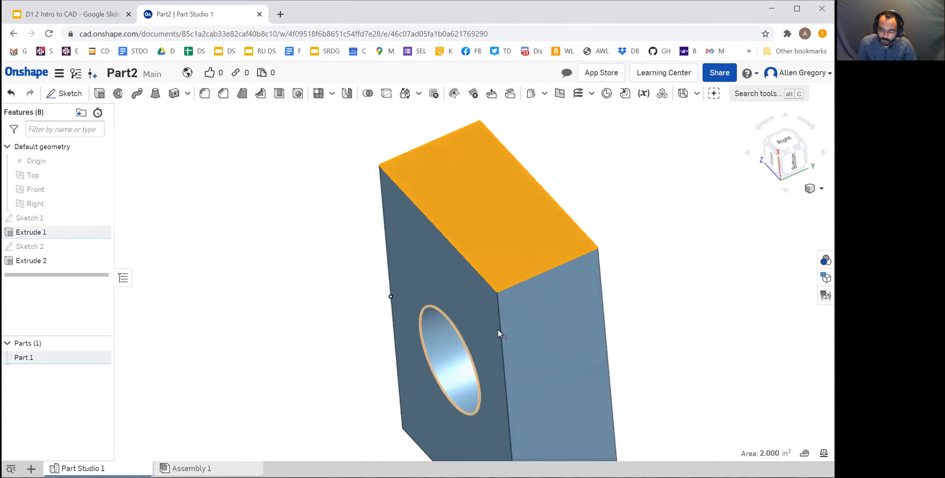
mouse_move(447, 281)
right_down()
mouse_move(428, 244)
mouse_move(458, 224)
mouse_move(436, 277)
right_up()
scroll(438, 277, up, 3)
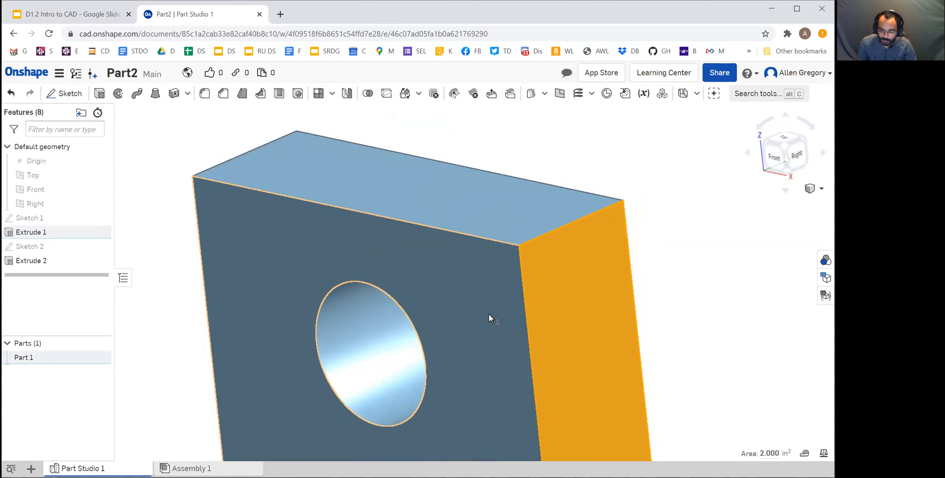
scroll(482, 327, down, 3)
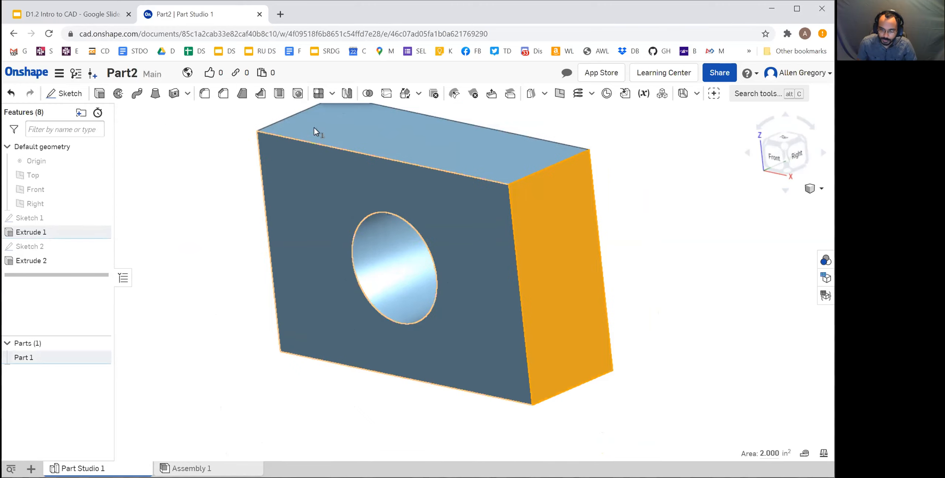
middle_drag(414, 249, 437, 274)
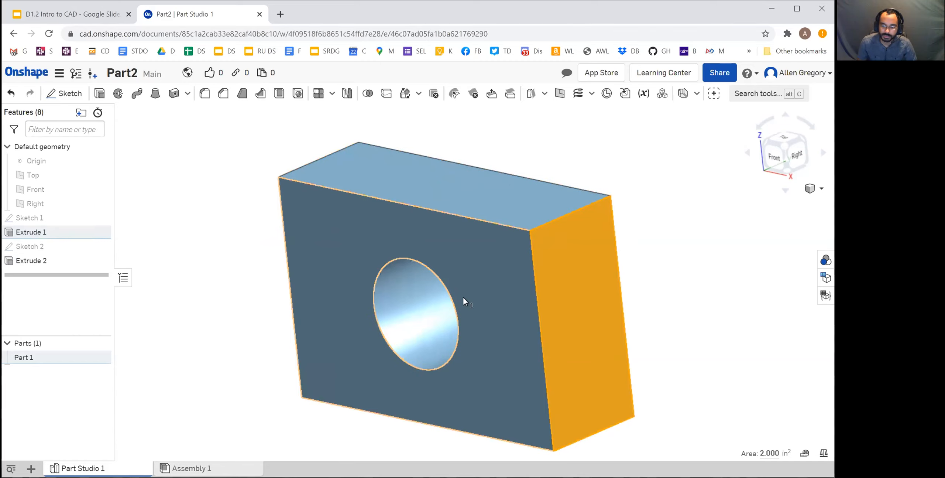
right_drag(455, 335, 615, 374)
middle_drag(626, 392, 613, 376)
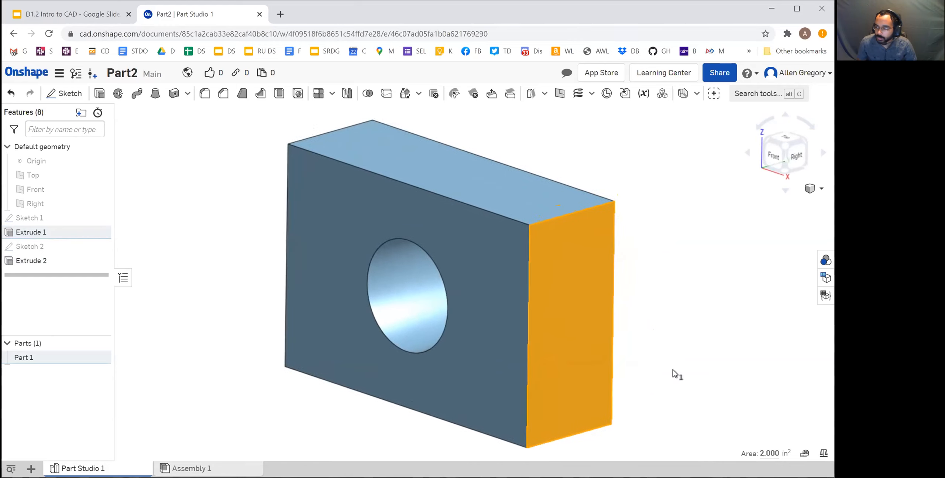
Delete the Extrude 2 feature that cuts the hole
right_click(41, 265)
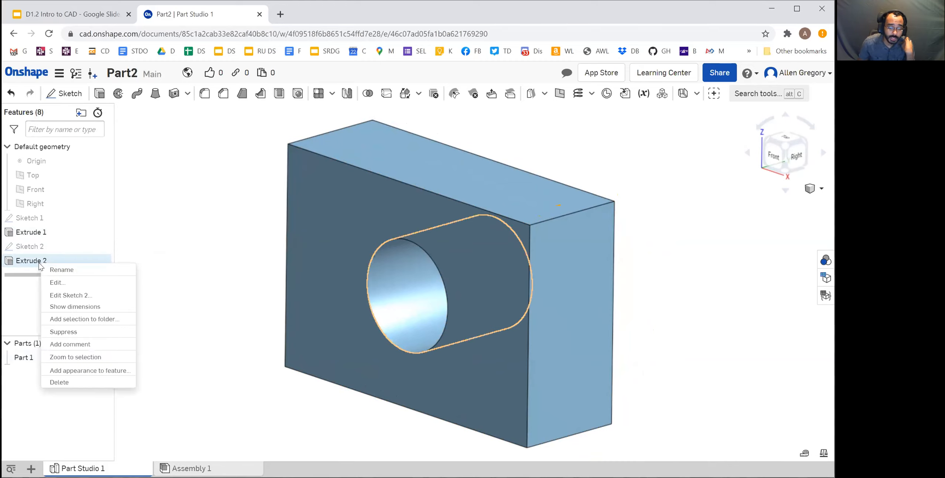
click(33, 263)
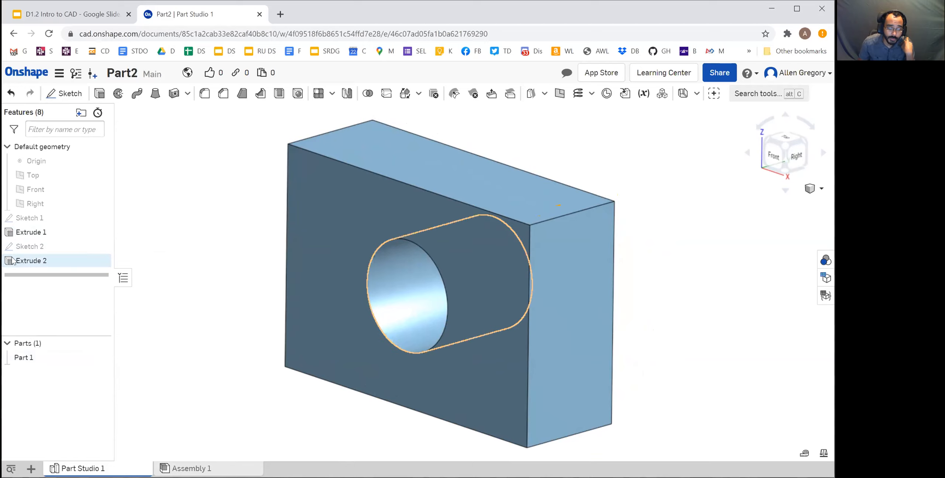
right_click(30, 263)
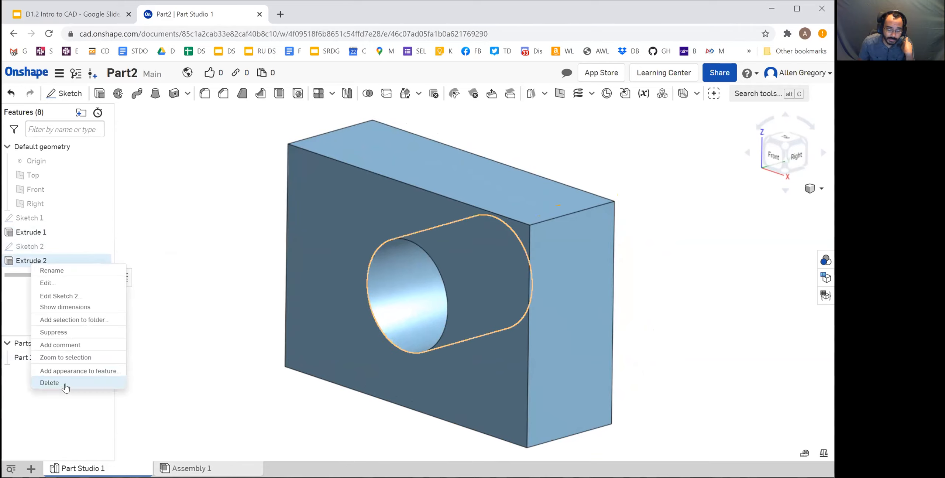
click(49, 383)
Delete Sketch 2, which holds the circle on the block's front face
click(40, 248)
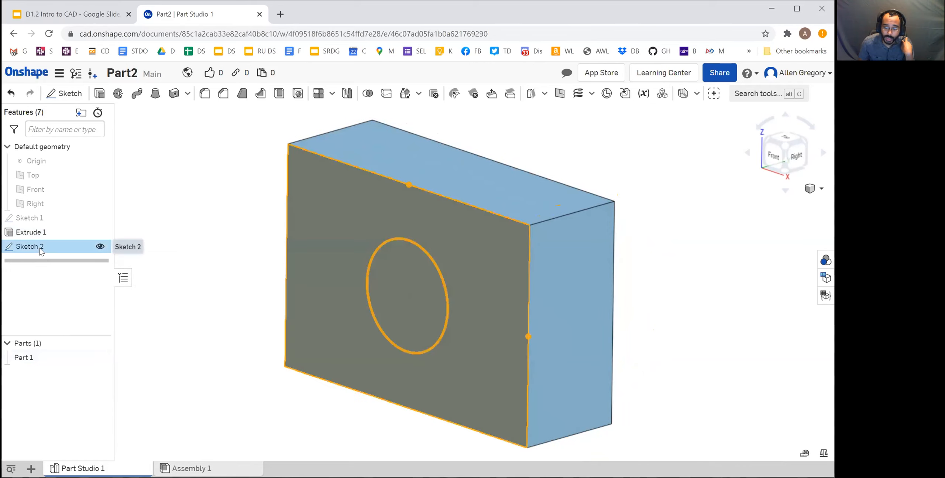
right_click(41, 251)
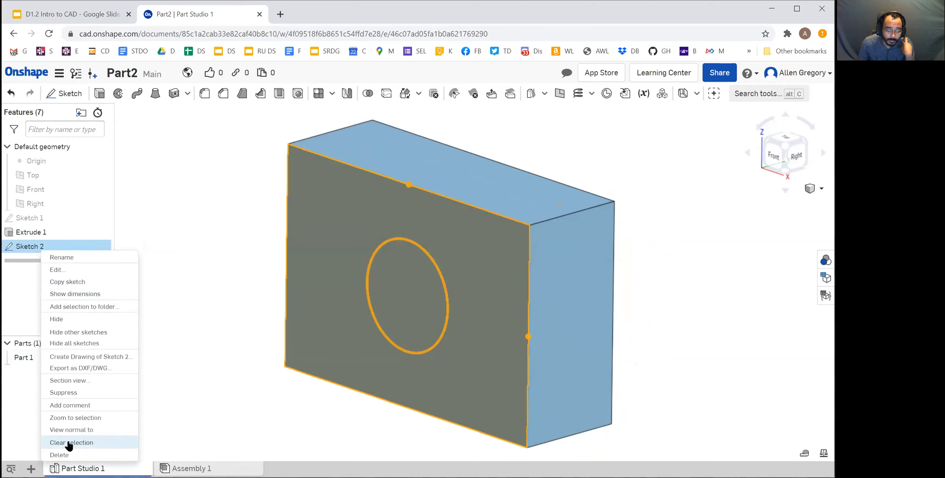
click(59, 454)
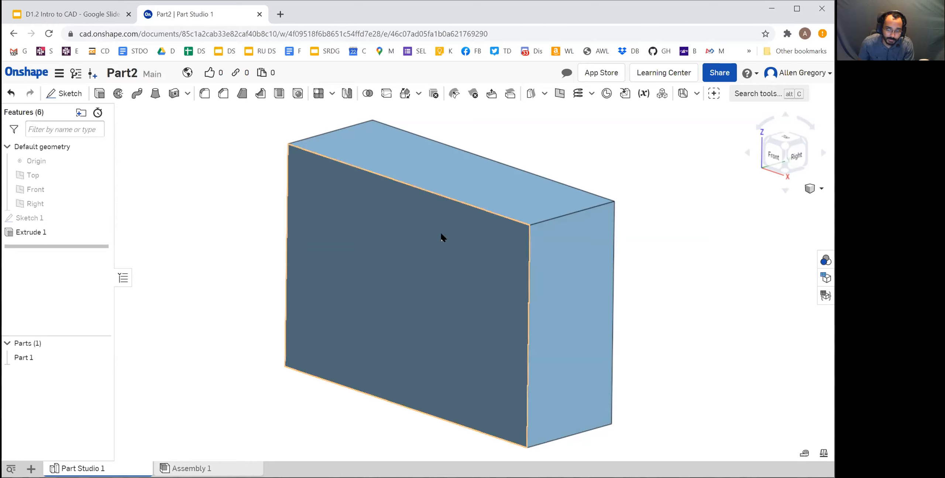
Edit Sketch 1 viewed normal to its plane, set the rectangle's height to 4 in and accept the sketch
right_click(27, 221)
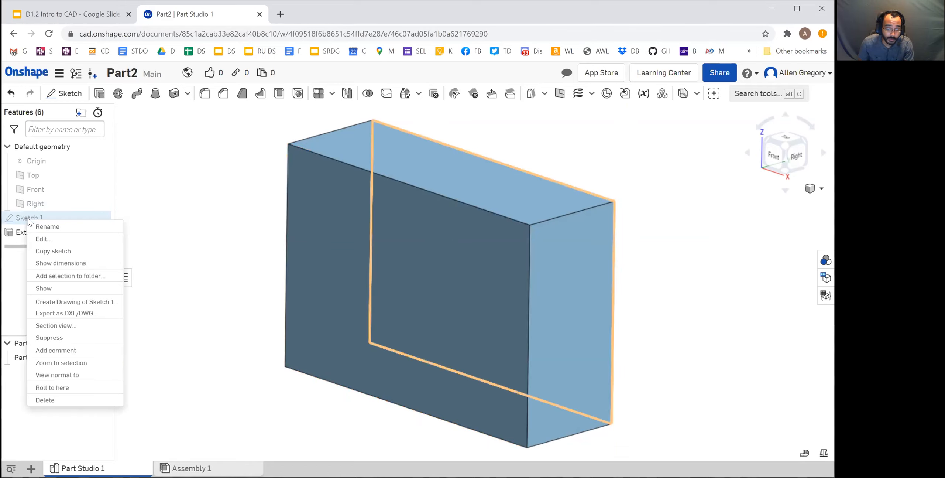
click(44, 242)
scroll(612, 276, up, 2)
scroll(547, 294, down, 5)
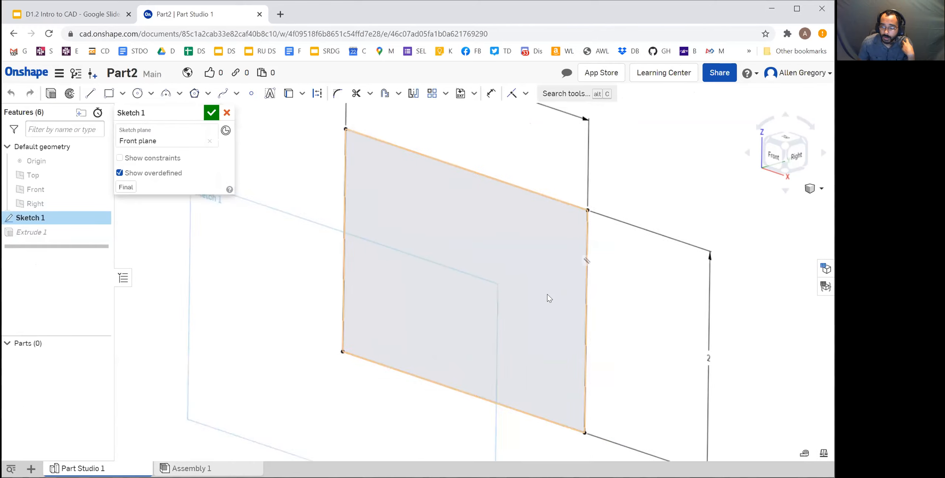
right_click(623, 221)
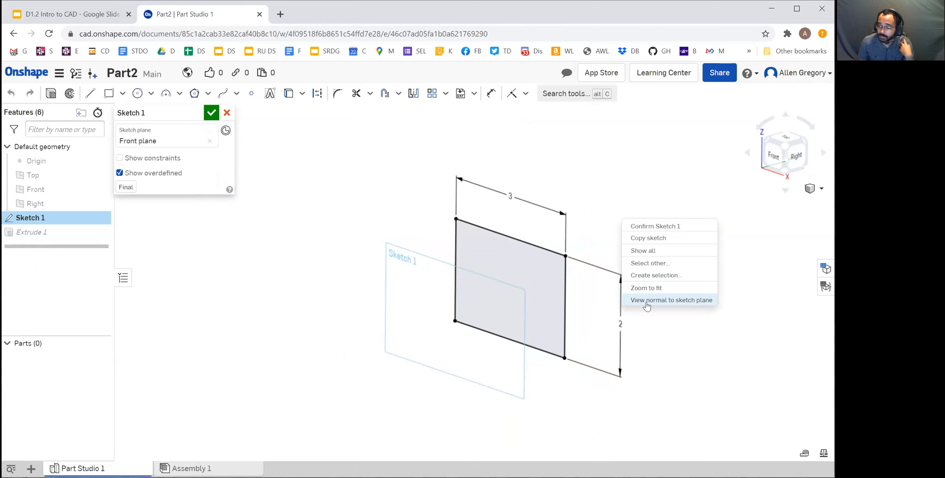
click(648, 301)
double_click(632, 280)
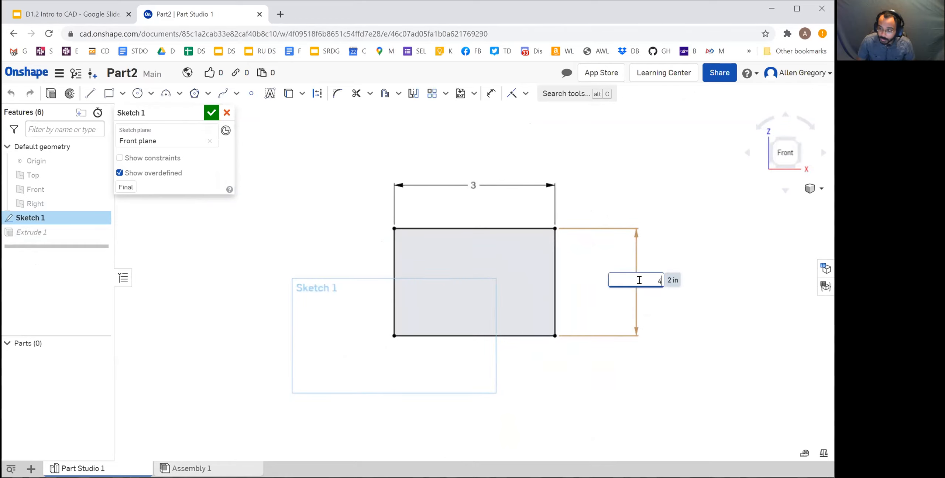
text(4)
key(Return)
scroll(624, 179, up, 2)
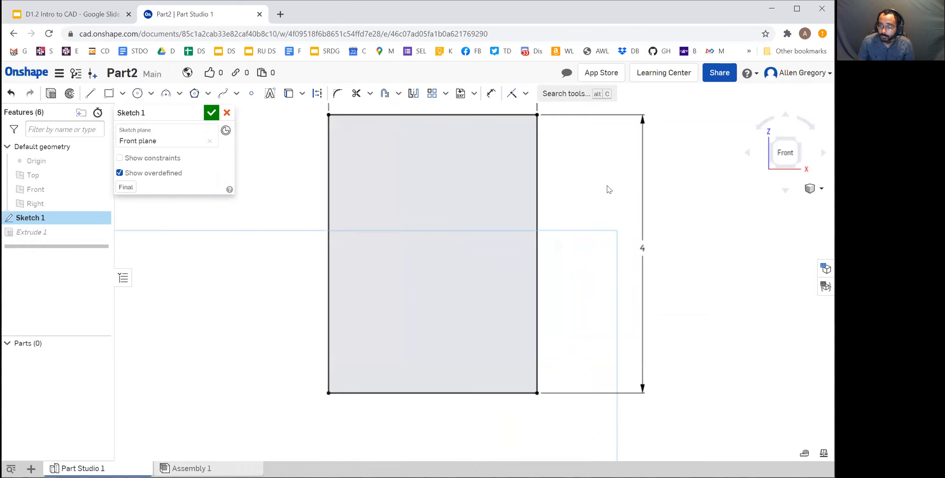
middle_drag(607, 187, 596, 256)
scroll(540, 264, down, 2)
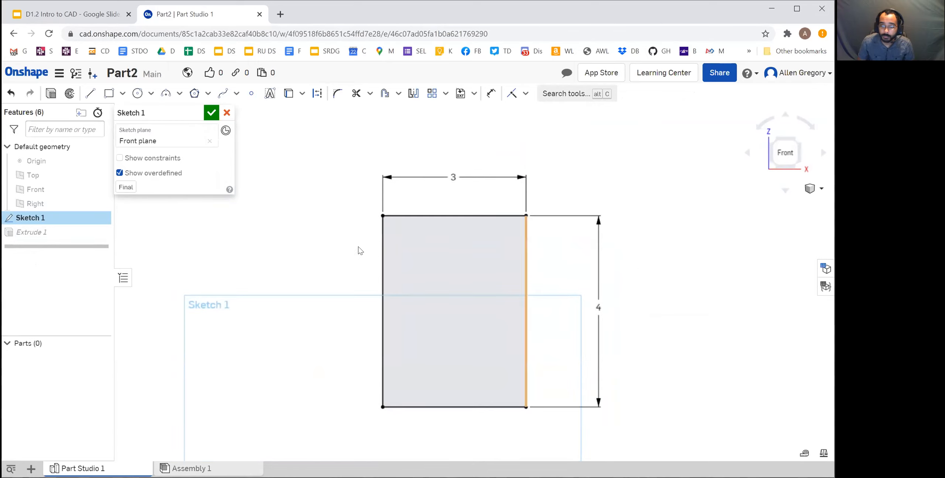
click(211, 113)
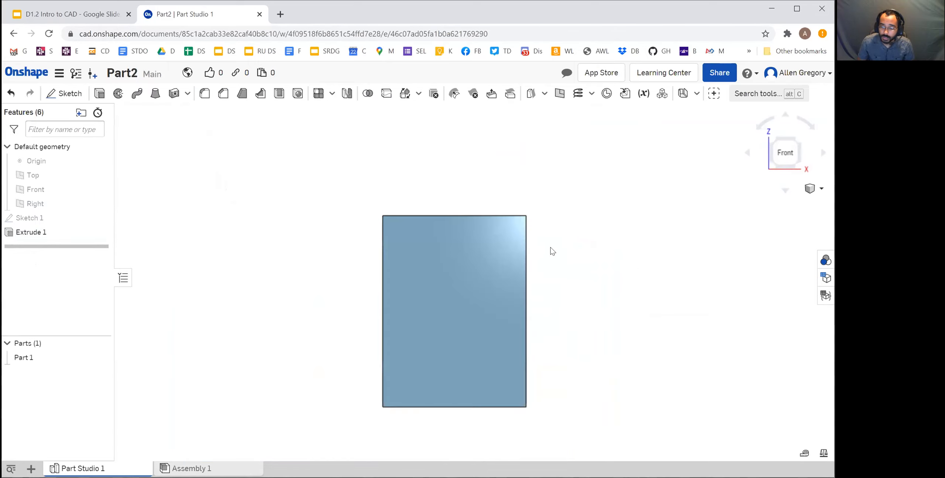
right_drag(551, 247, 526, 256)
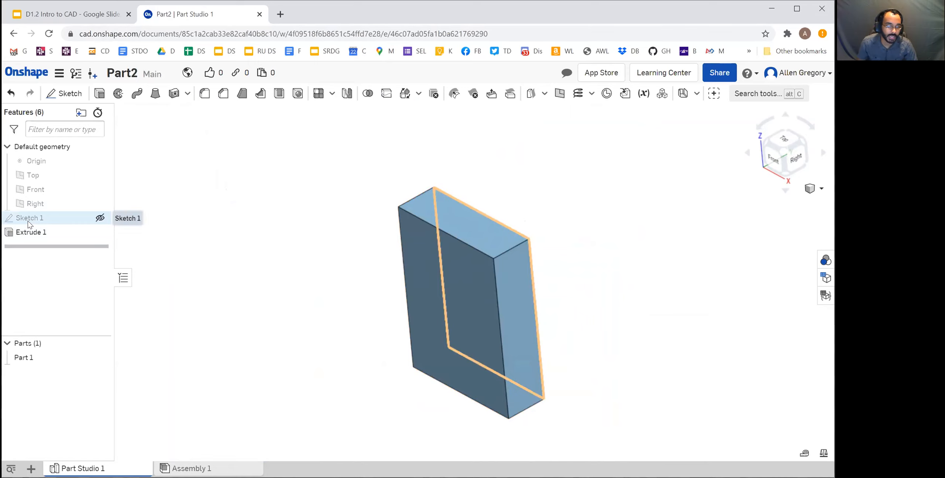
Reopen Sketch 1 normal to its plane and draw a circle about 1.2 in in diameter at the rectangle's centre
right_click(66, 222)
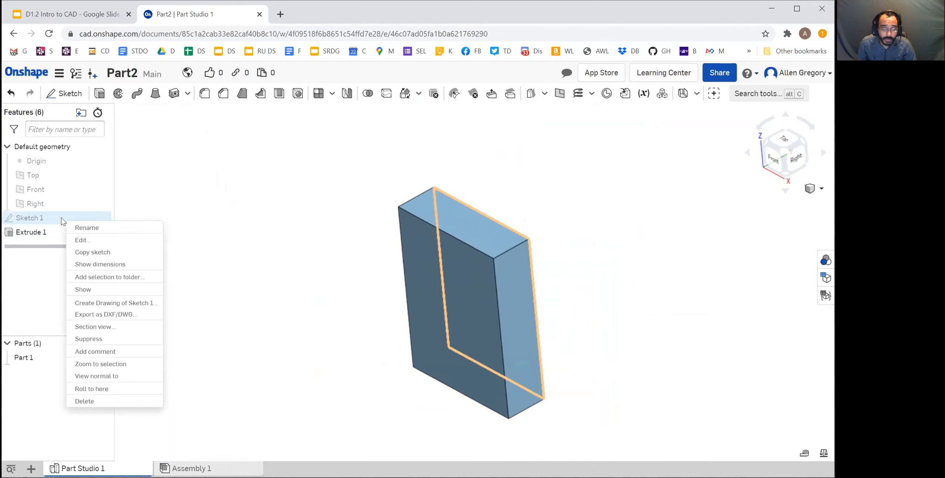
click(90, 238)
middle_drag(551, 300, 555, 280)
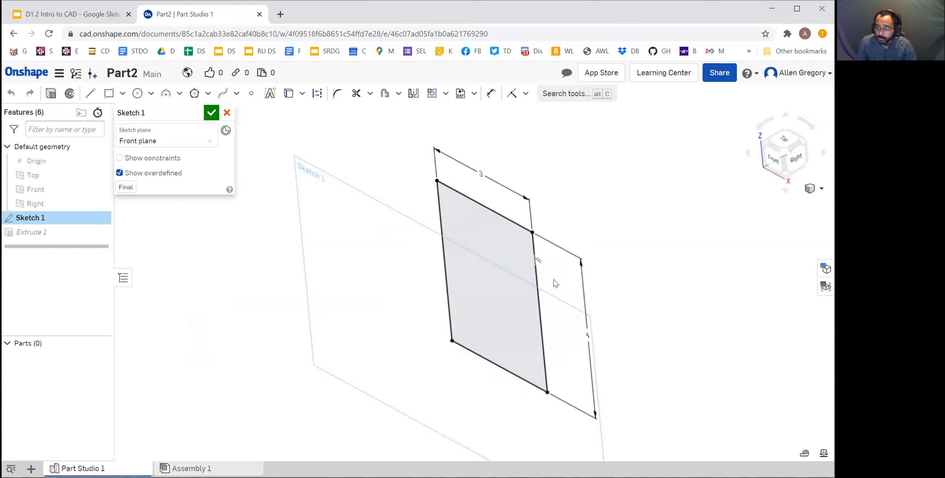
right_click(551, 266)
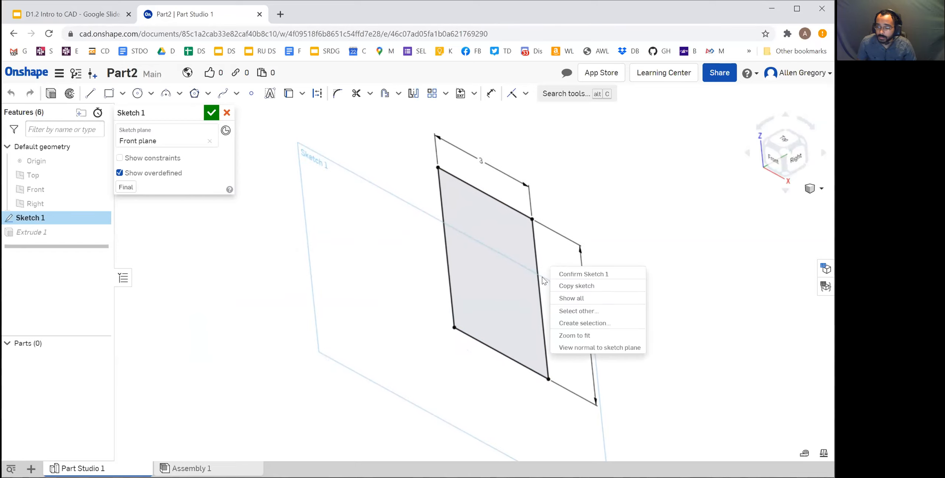
click(571, 347)
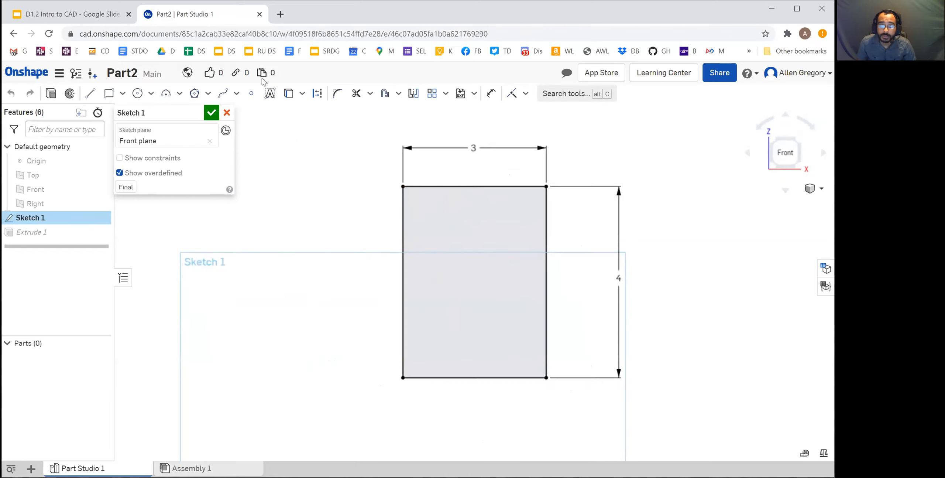
click(137, 94)
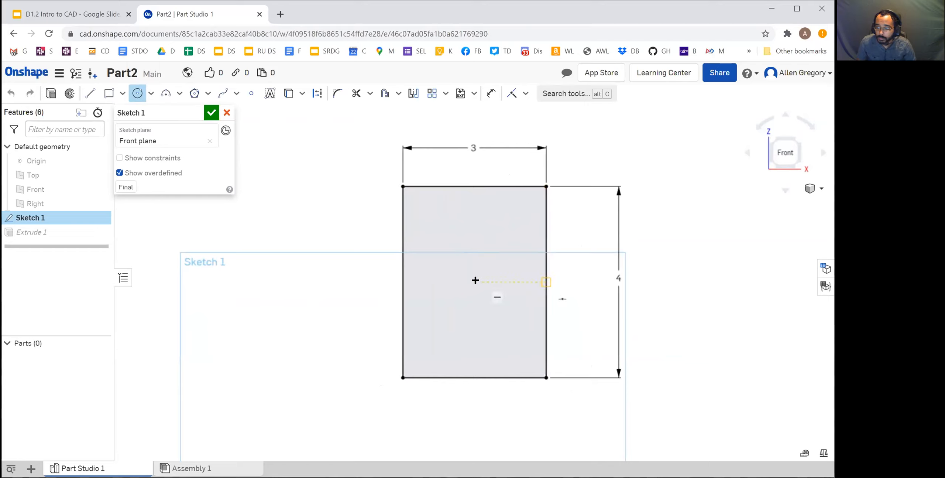
click(474, 282)
click(487, 307)
Dimension the circle's diameter as 1 in, place the dimension outside the rectangle beside the circle, and accept Sketch 1
click(491, 97)
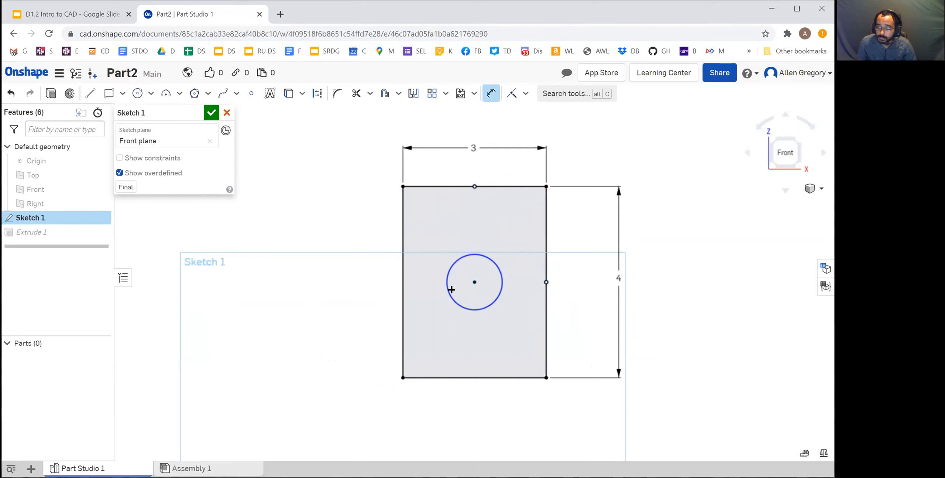
click(449, 291)
click(303, 286)
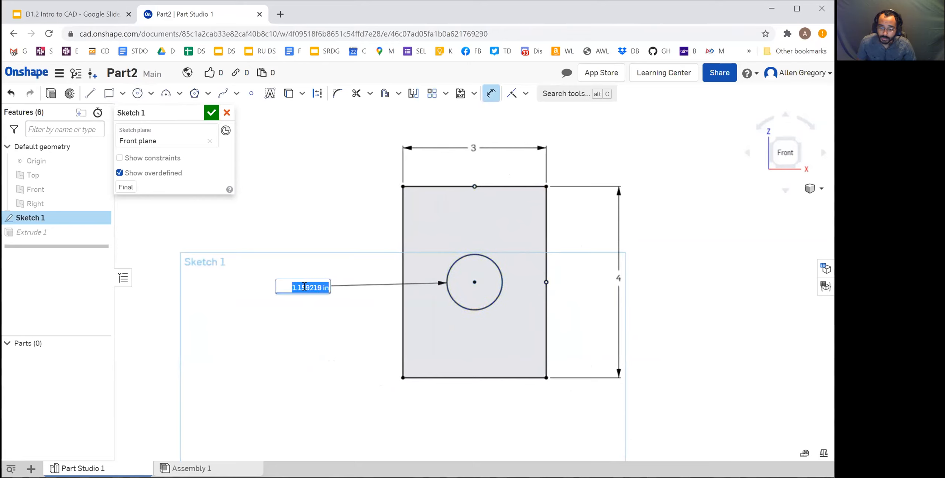
text(1)
key(Return)
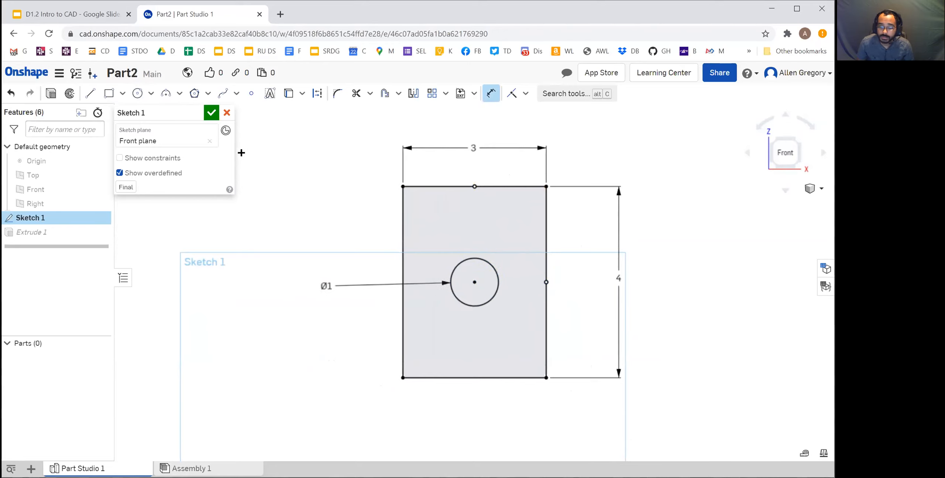
click(211, 113)
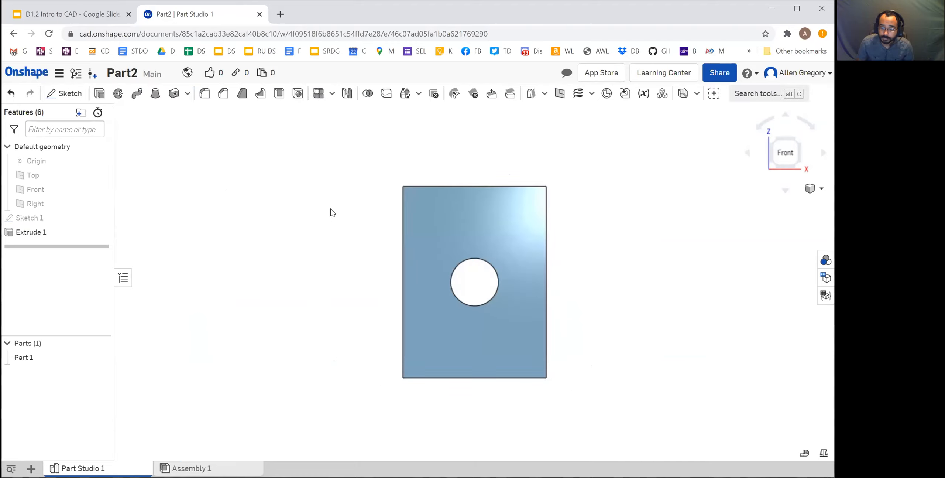
Examine the block and its through hole from several angles
right_drag(477, 268, 440, 294)
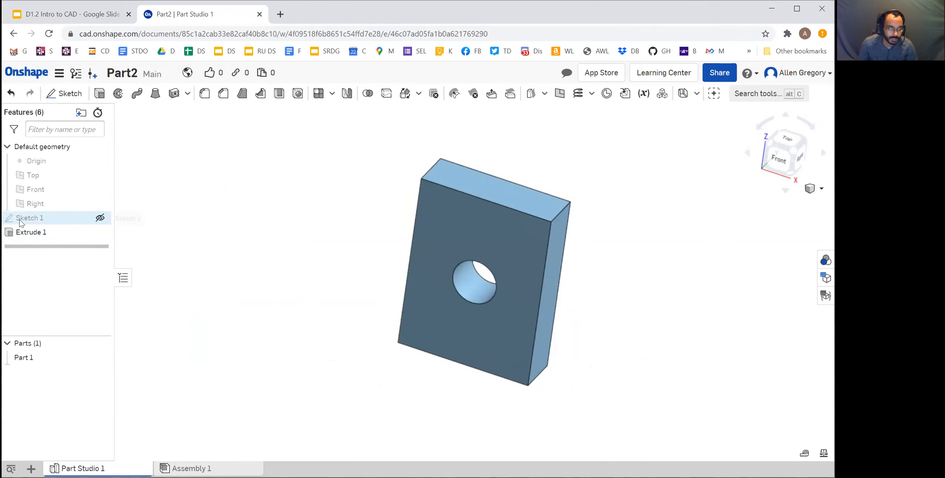
right_drag(410, 263, 480, 283)
scroll(492, 229, up, 2)
scroll(491, 369, down, 1)
middle_drag(490, 369, 450, 329)
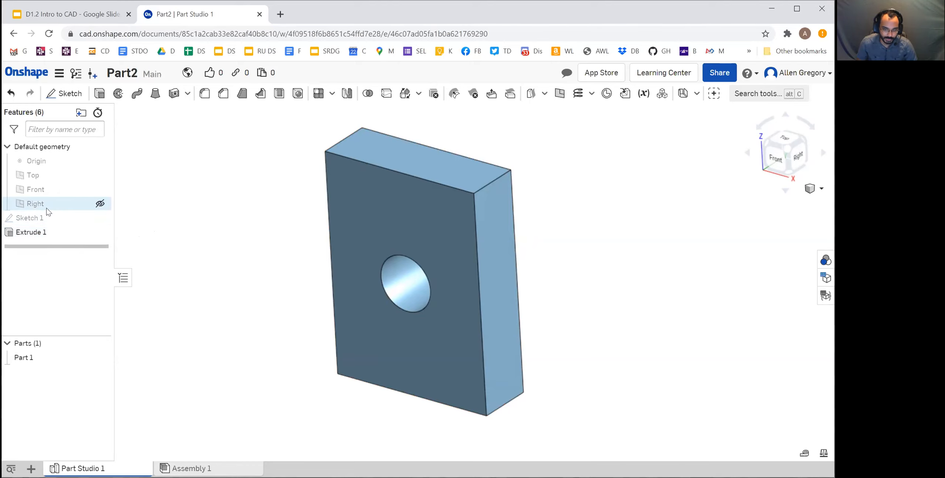
Switch to the D1.2 Intro to CAD presentation in Google Slides and show the Basic Navigation slide
click(118, 15)
click(217, 206)
click(218, 206)
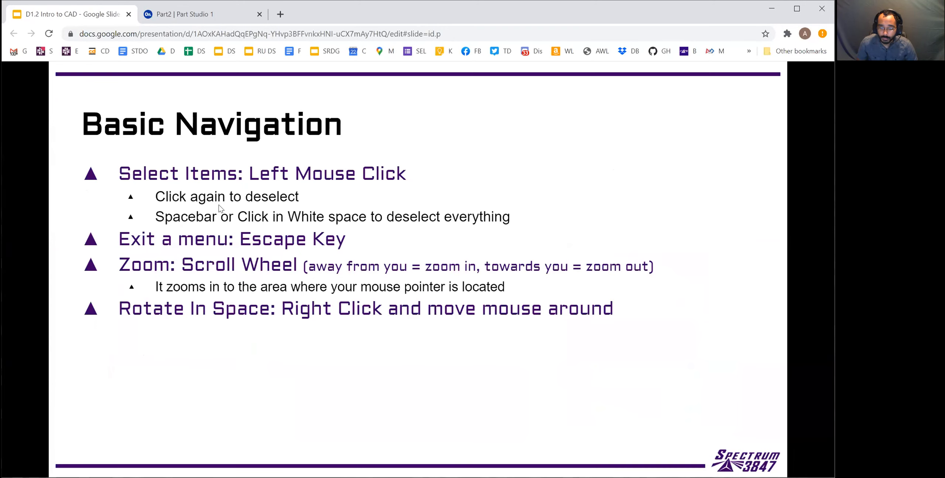
click(219, 207)
key(Left)
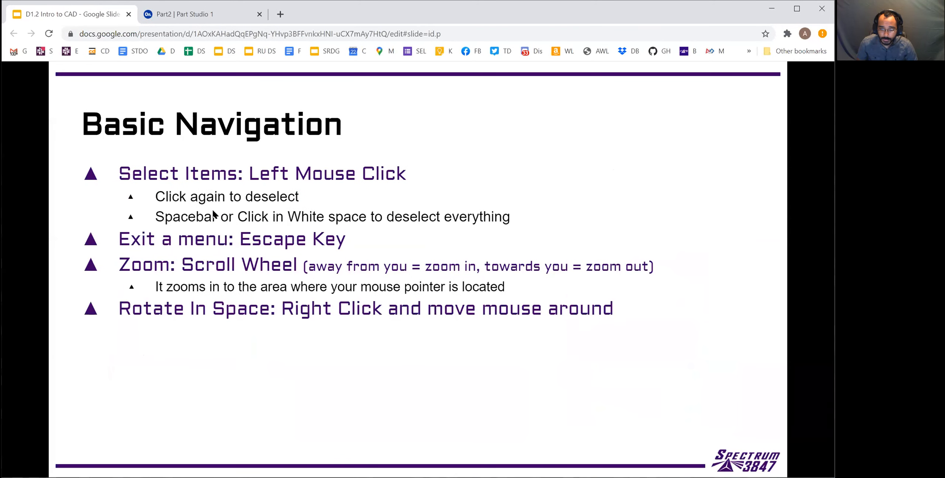
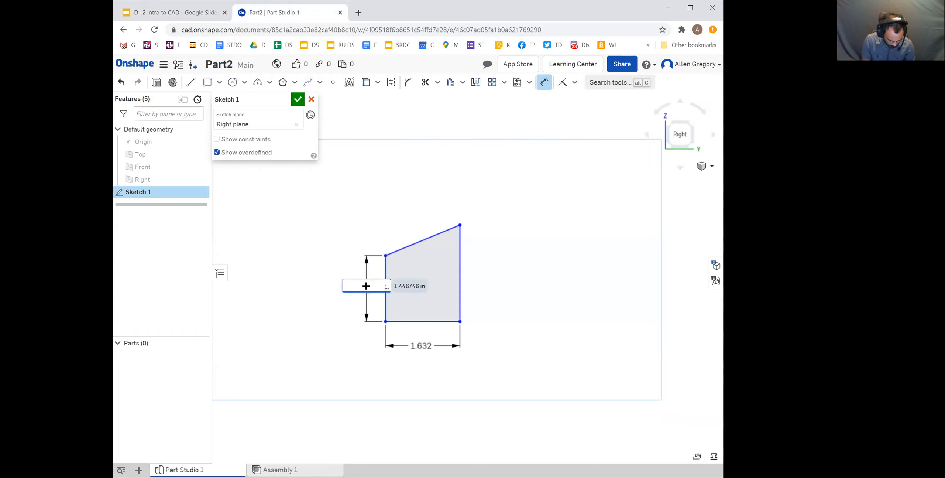
Dimension the profile's short vertical edge as 1.278 in and its tall vertical edge as 1.883 in, following the hard stop drawing
text(8)
key(Return)
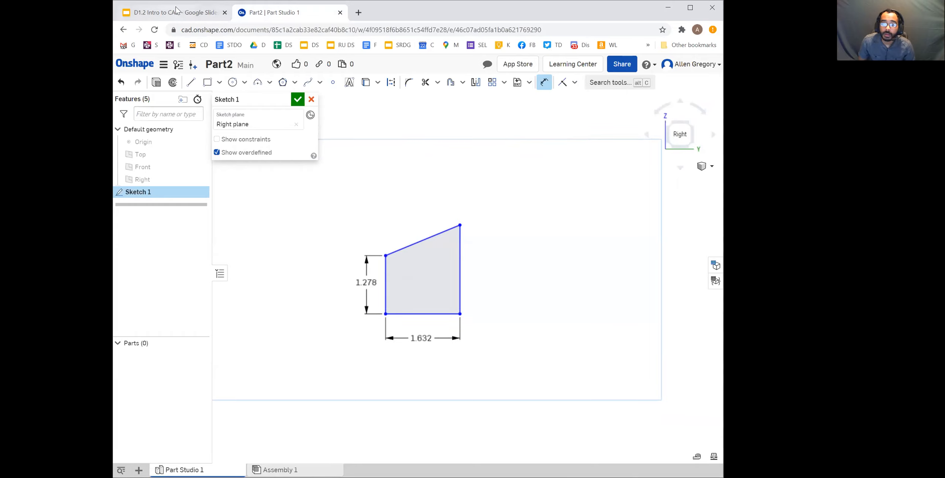
click(201, 13)
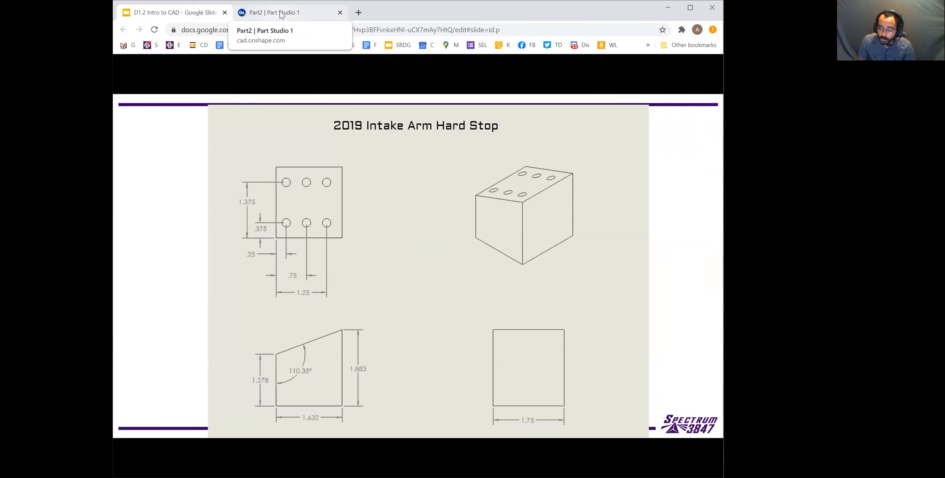
click(266, 12)
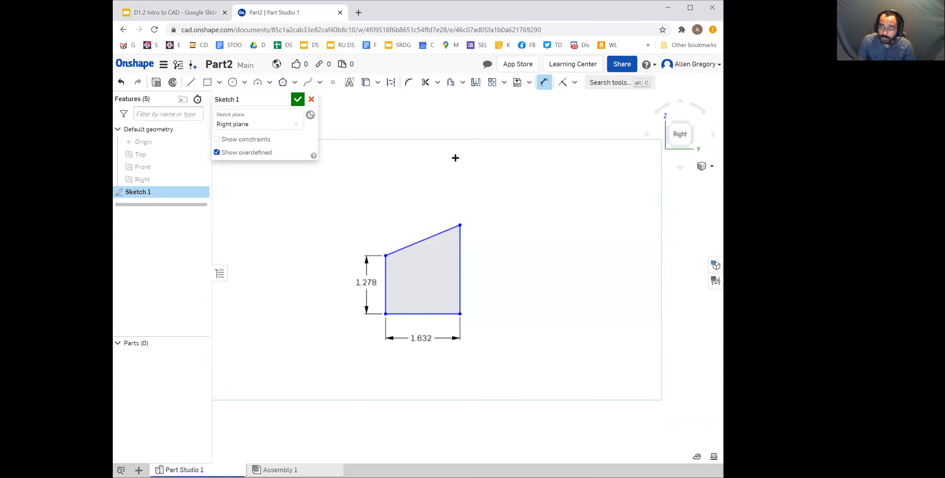
click(462, 279)
click(482, 274)
text(1.88)
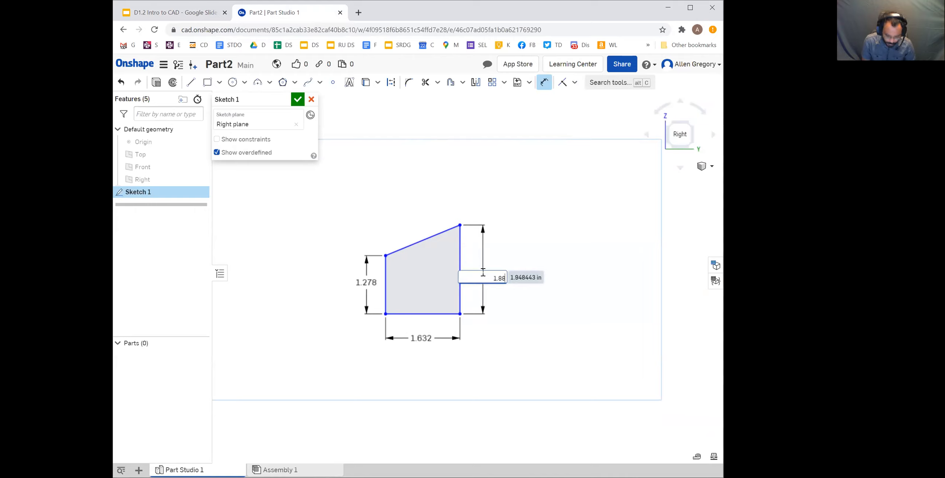
text(3)
key(Return)
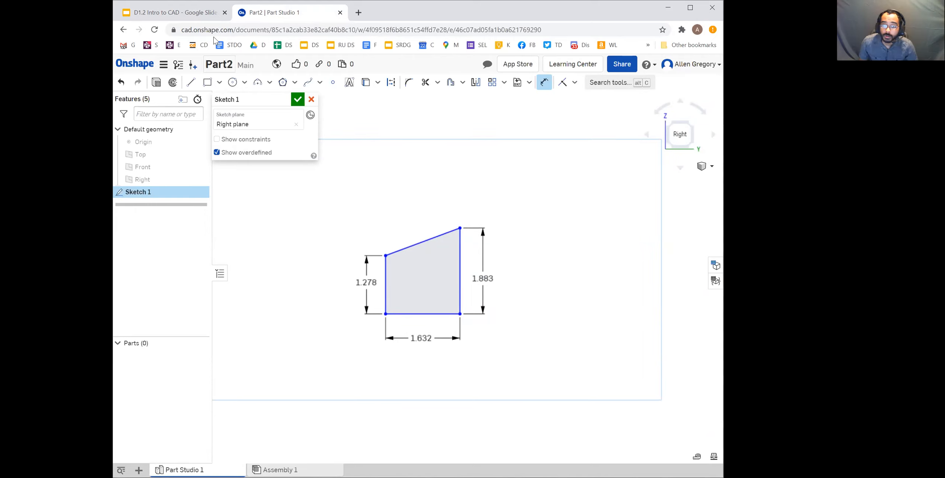
Check the angle in the drawing, add a driven angle dimension between the short vertical edge and the sloped edge, and reposition it inside the profile
click(183, 18)
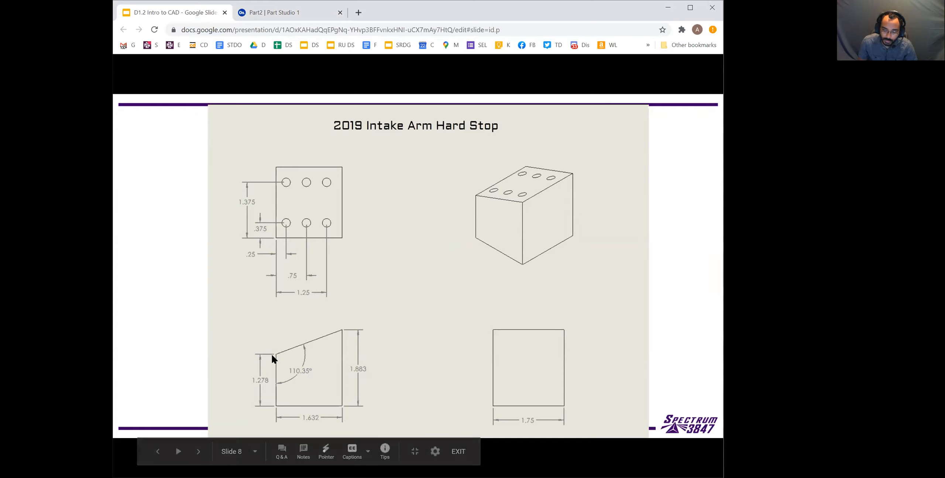
click(277, 16)
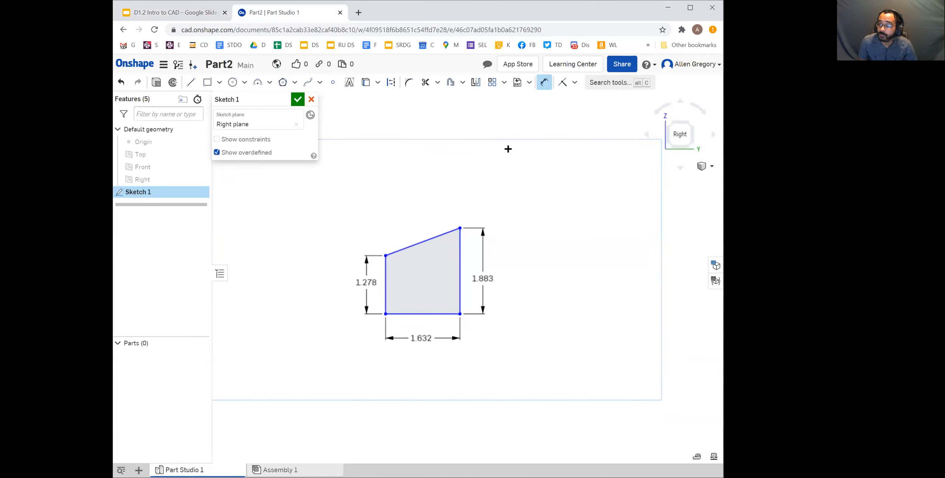
click(386, 280)
click(407, 248)
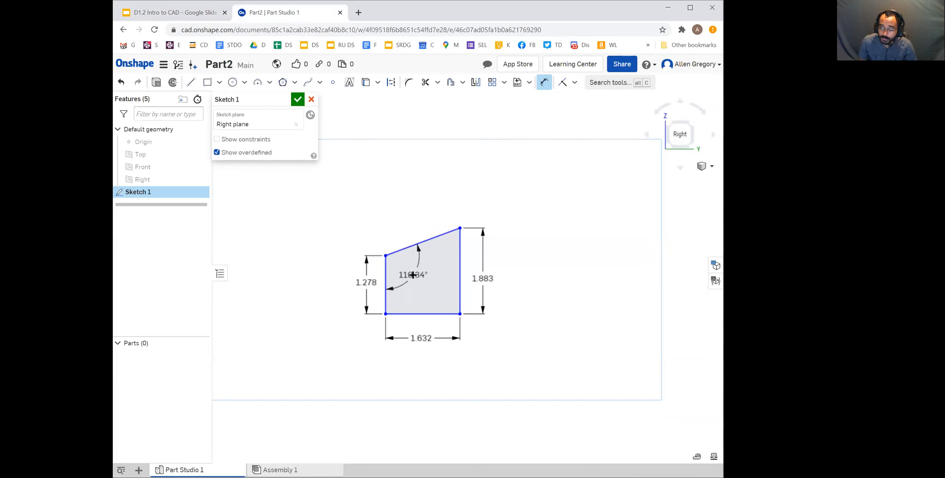
click(413, 275)
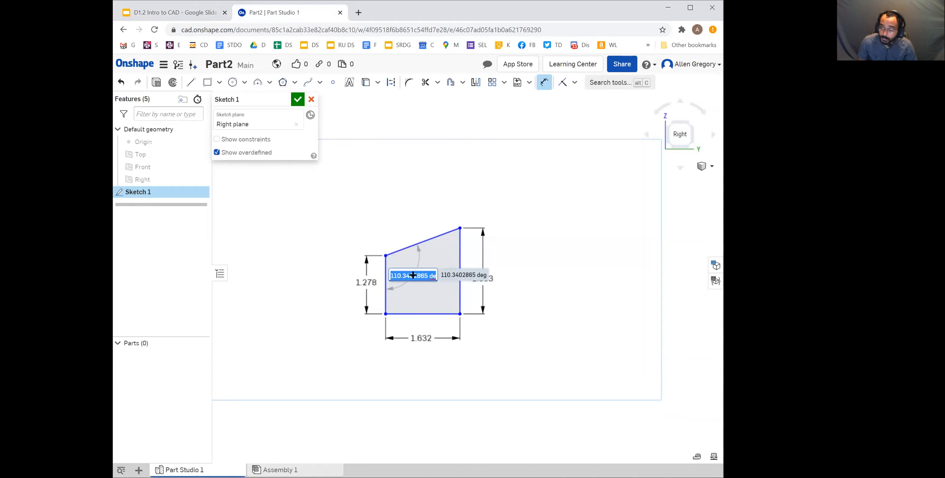
key(Return)
key(Escape)
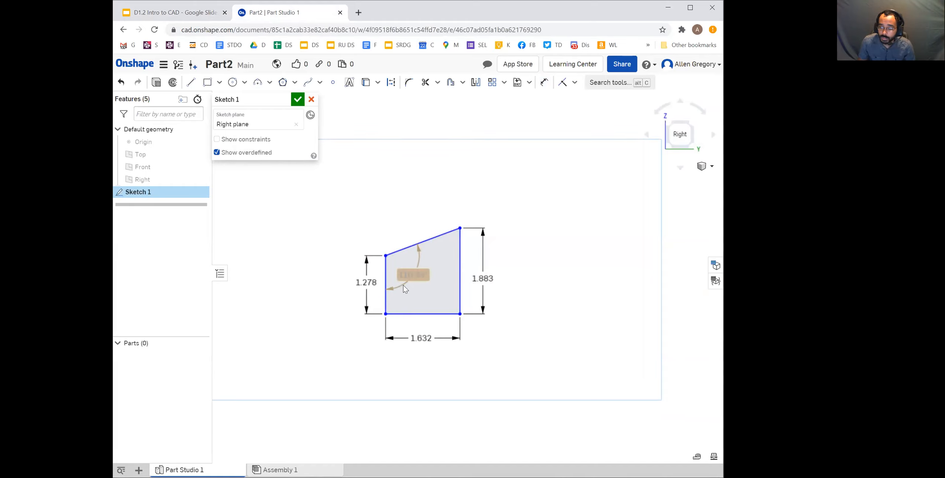
drag(415, 277, 402, 263)
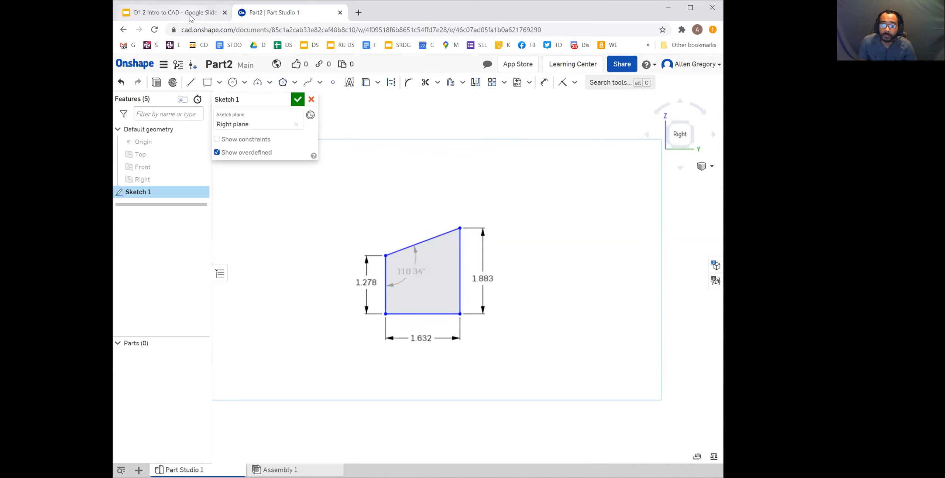
Compare Sketch 1 with the 2019 Intake Arm Hard Stop drawing in Google Slides and look up the part's extrusion depth
click(171, 13)
click(295, 17)
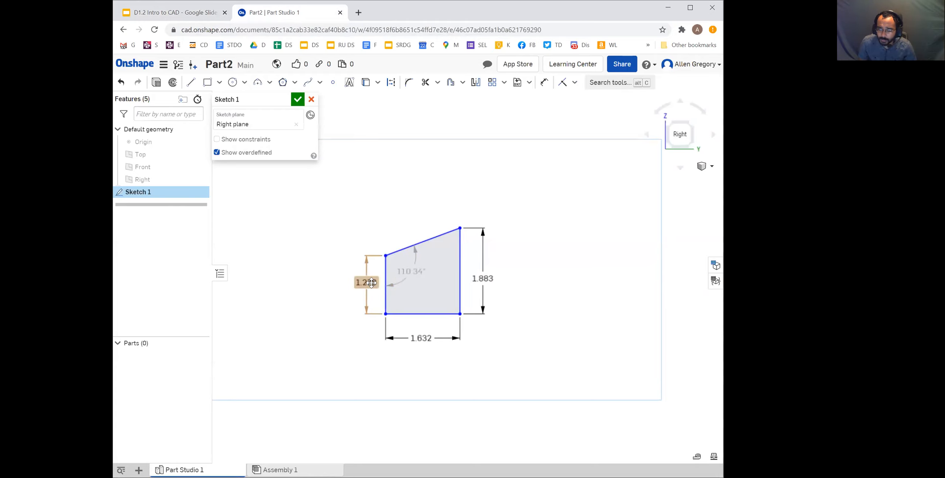
click(197, 14)
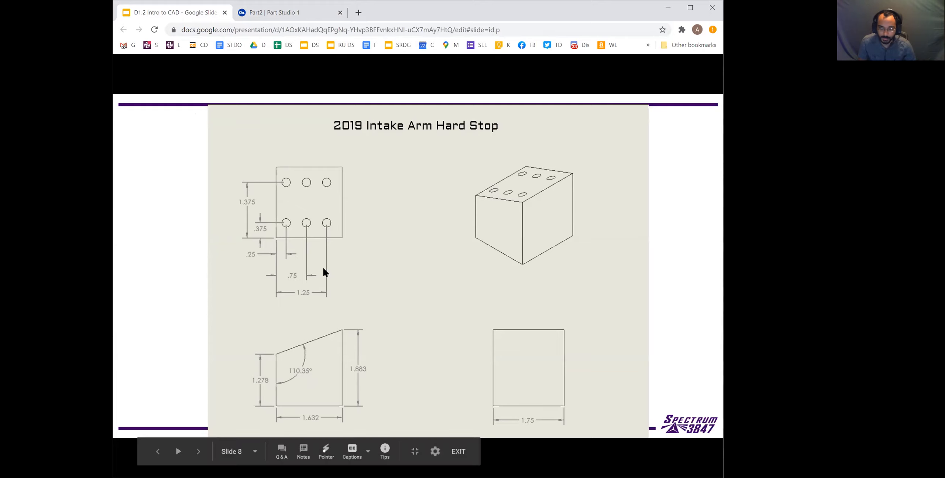
click(287, 16)
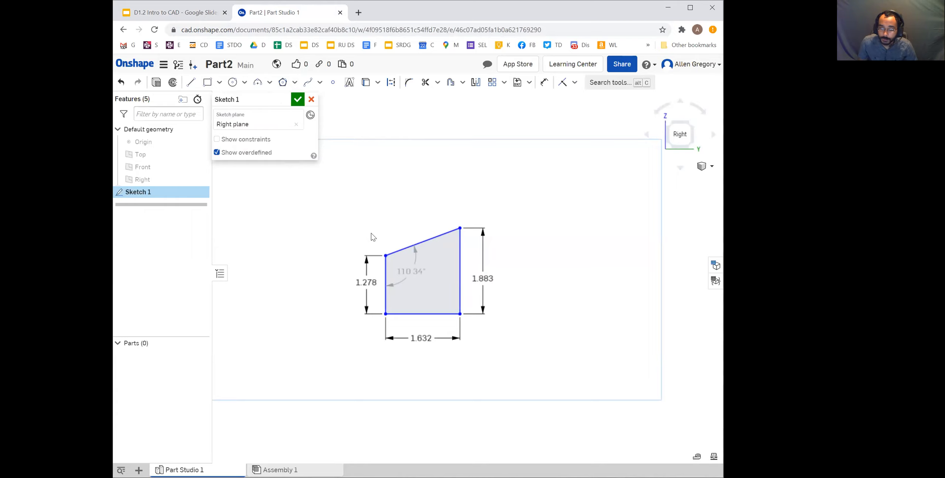
click(166, 14)
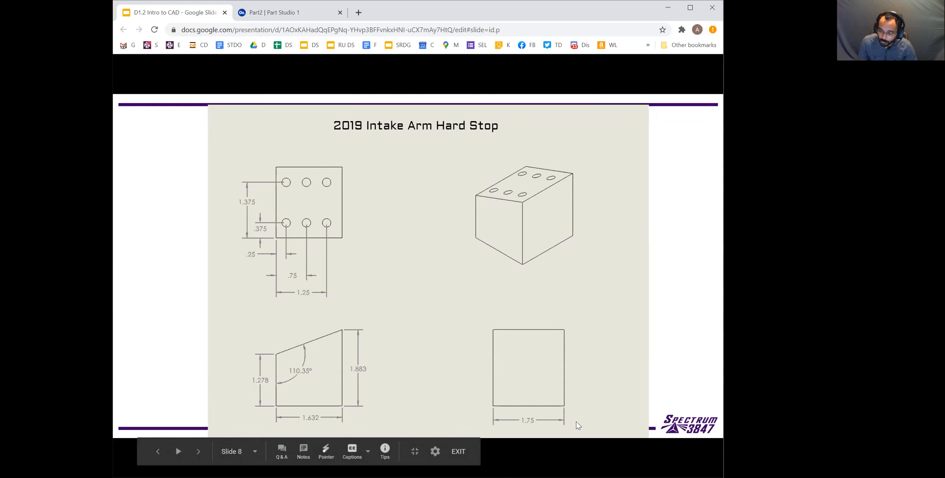
click(287, 15)
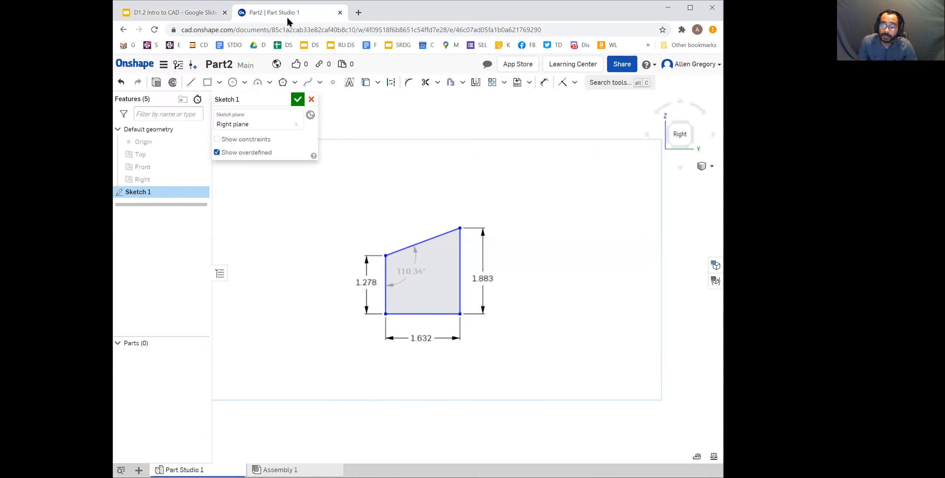
Extrude the Sketch 1 profile as a new solid with a blind depth of 1.75 in and accept it
click(157, 84)
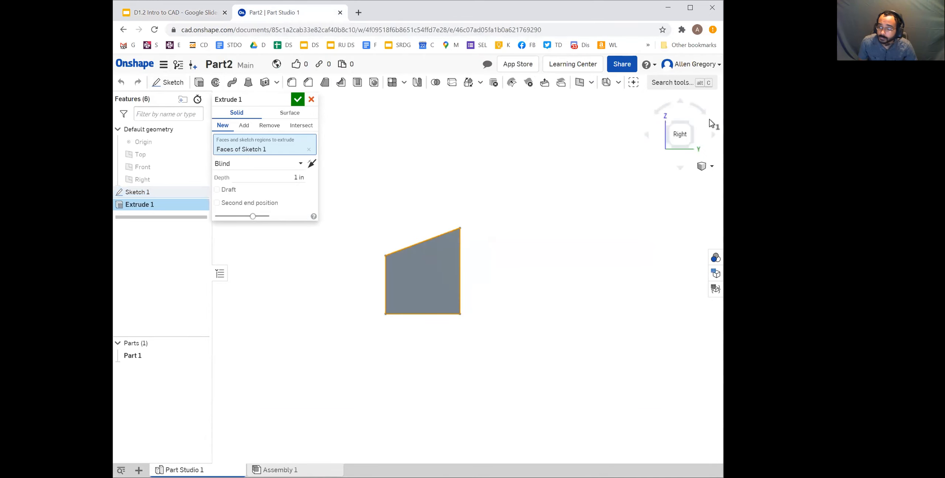
click(692, 125)
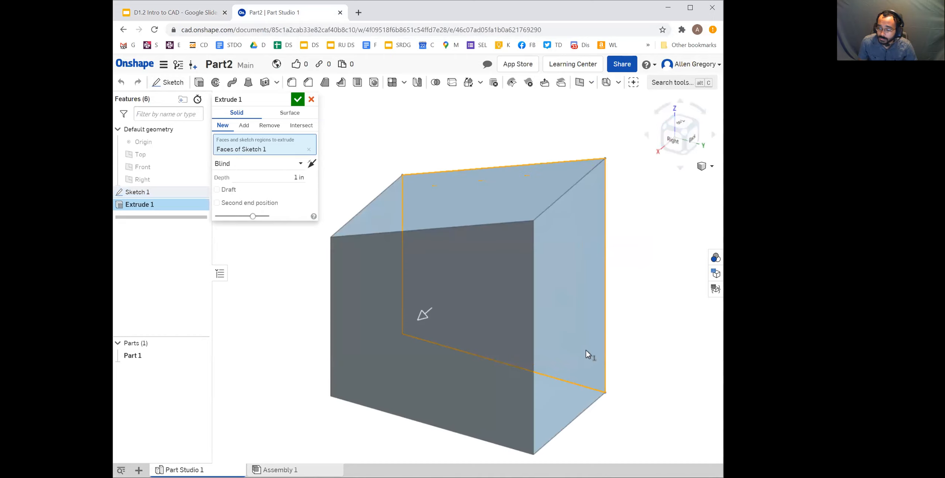
click(293, 178)
text(1)
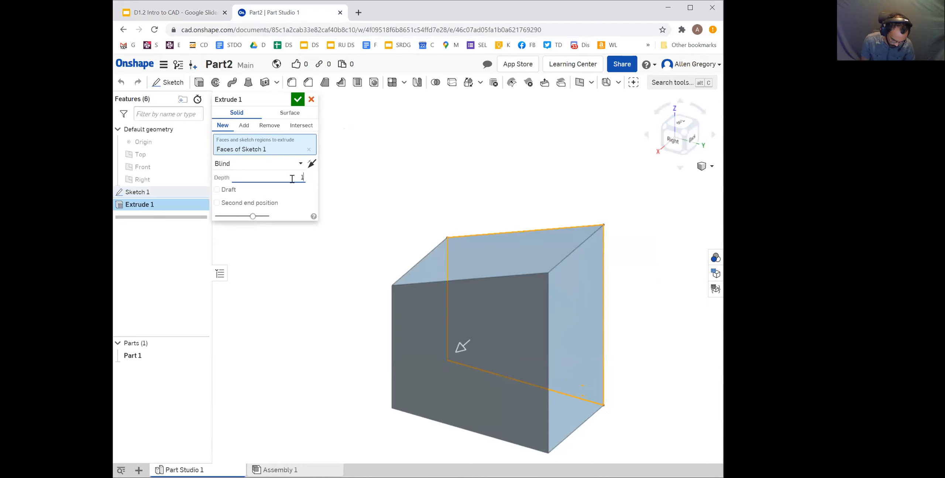
text(.75)
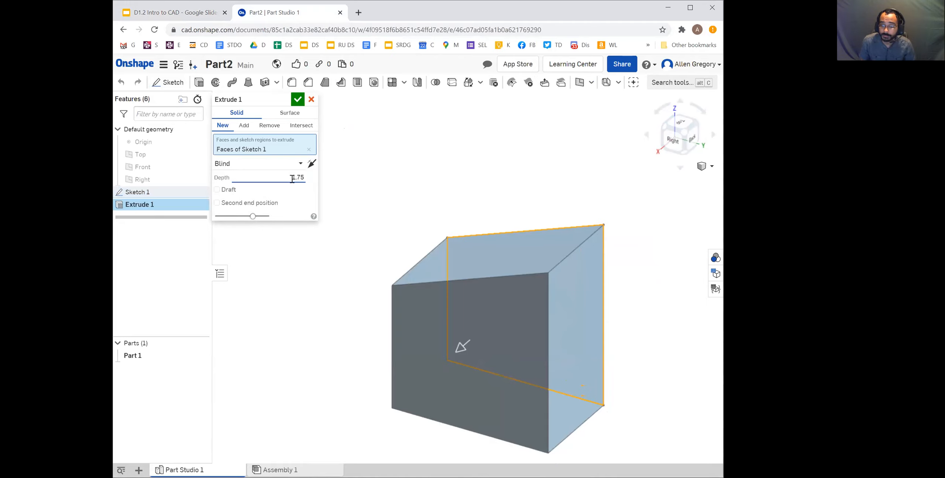
key(Return)
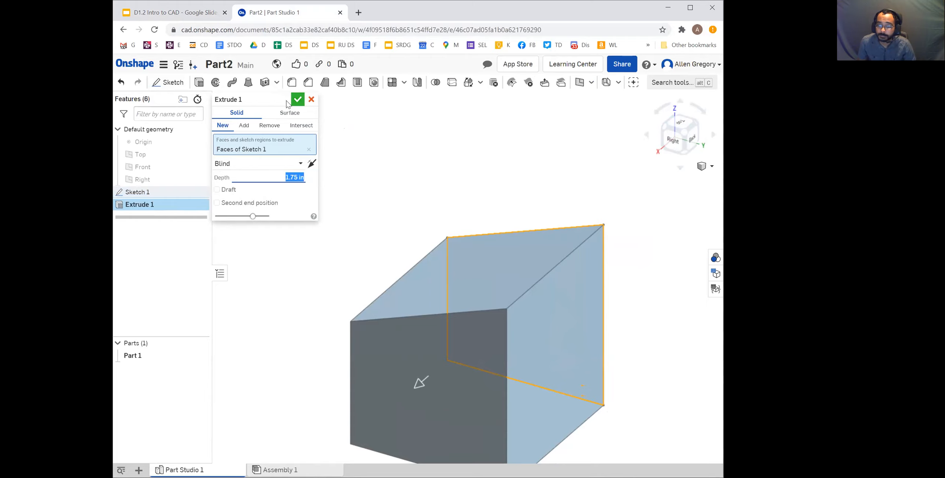
click(298, 99)
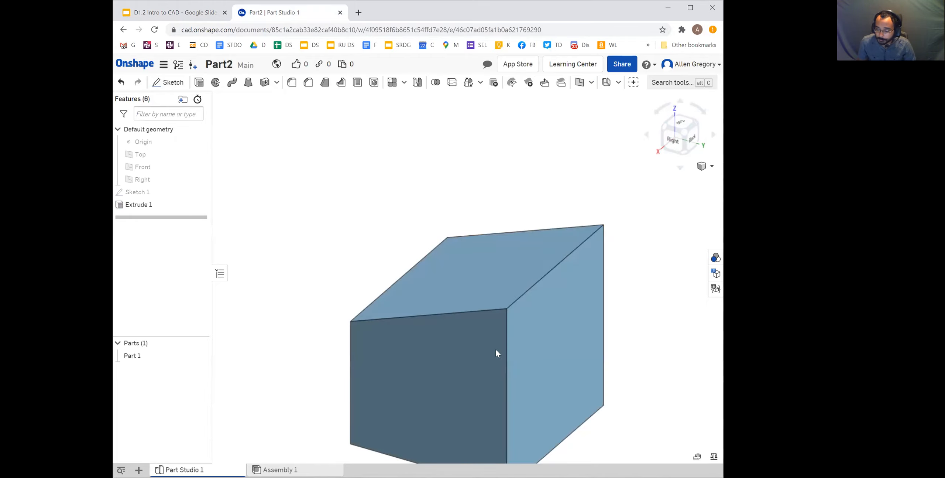
Examine the extruded block from several angles and compare it with the hole layout view in the hard stop drawing
scroll(552, 415, up, 5)
scroll(559, 404, down, 6)
scroll(558, 405, down, 3)
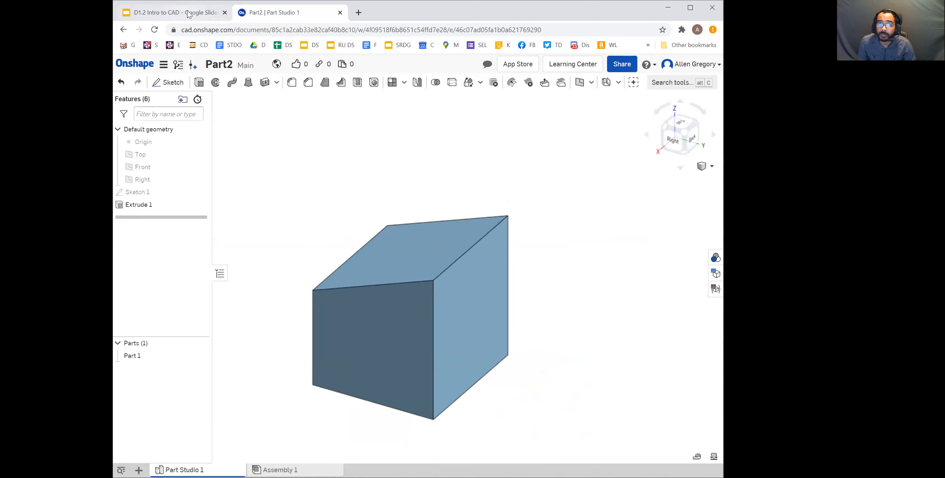
click(174, 12)
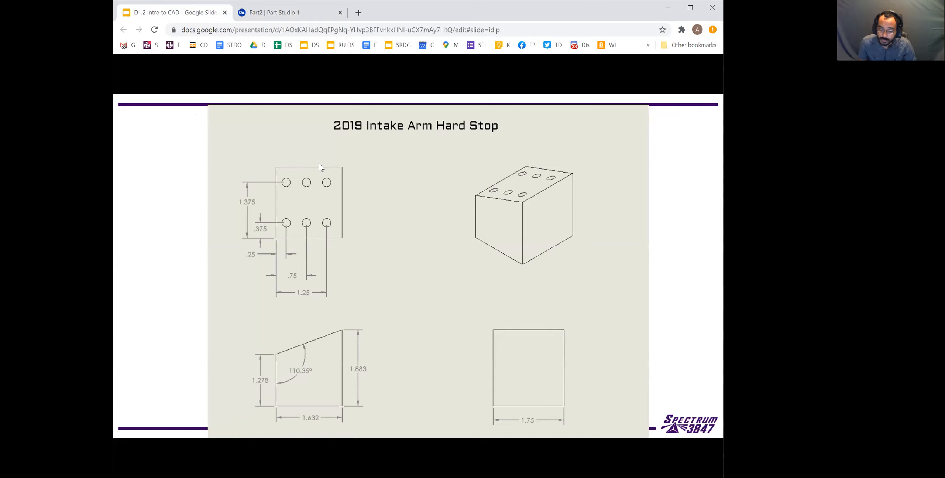
click(292, 13)
right_drag(439, 308, 414, 292)
right_drag(469, 327, 442, 257)
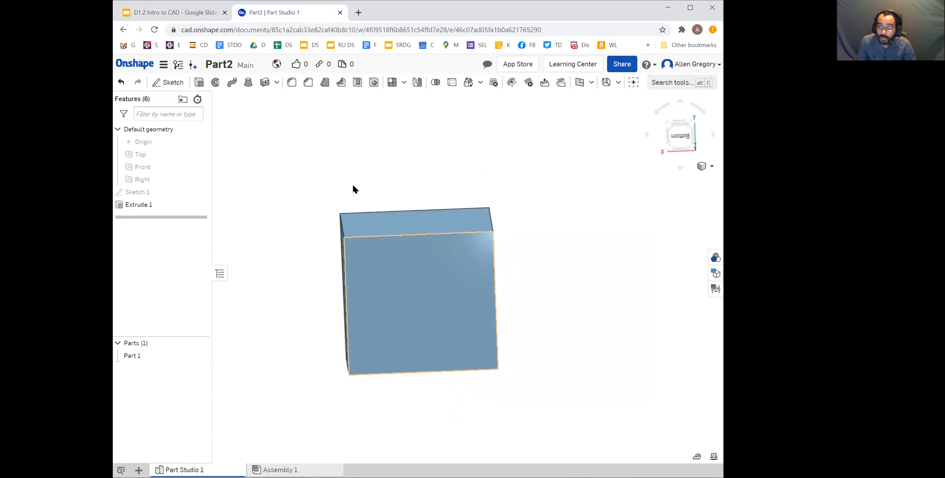
click(208, 15)
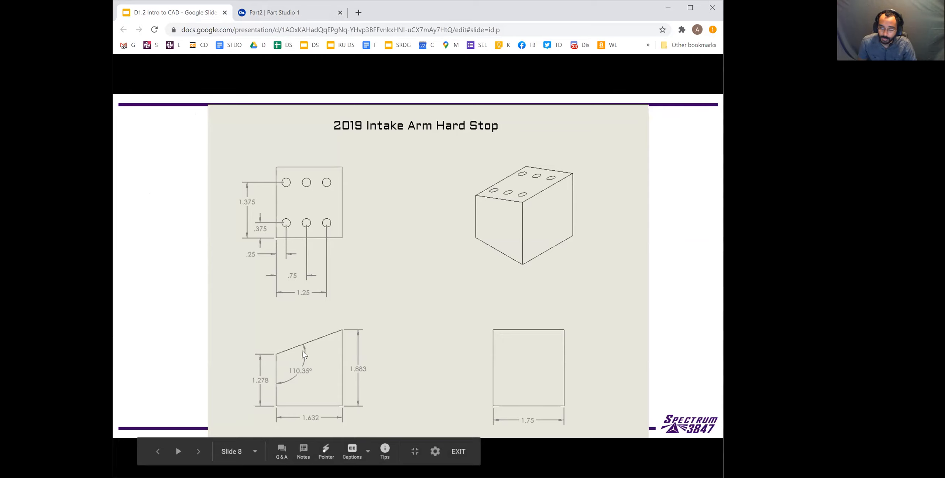
click(297, 15)
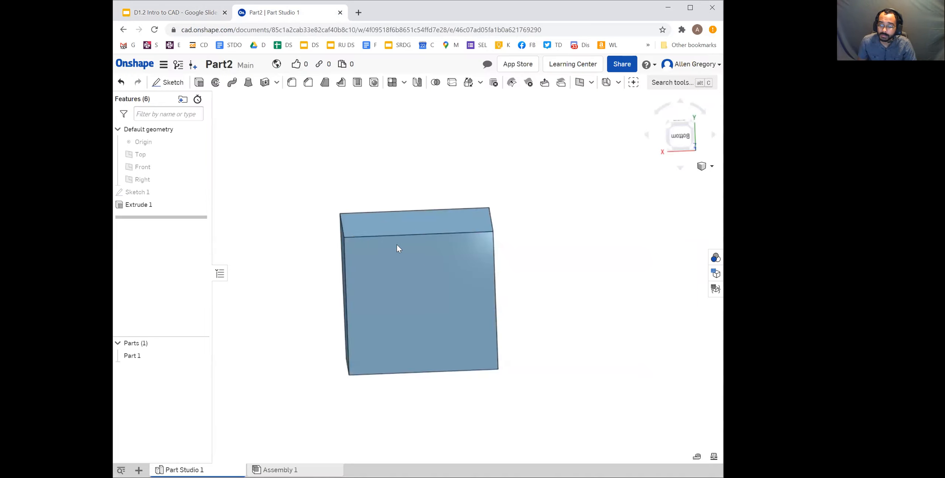
right_drag(420, 291, 409, 319)
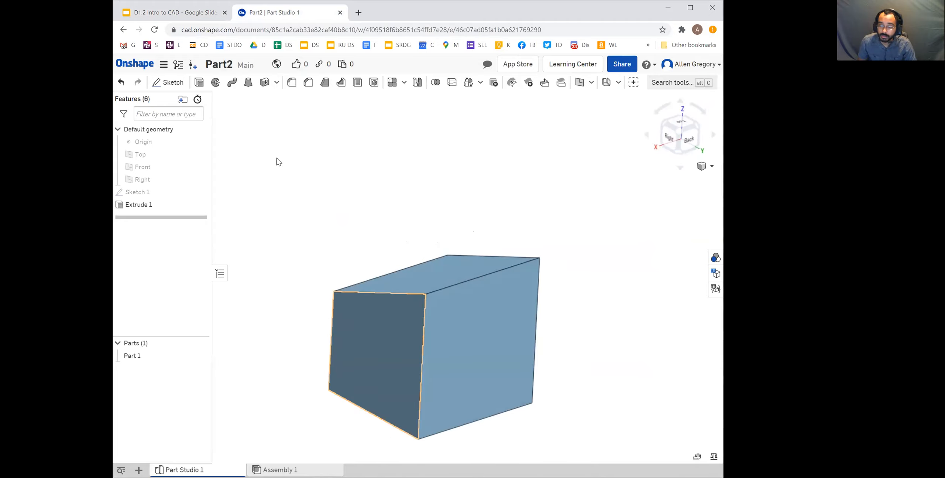
click(176, 15)
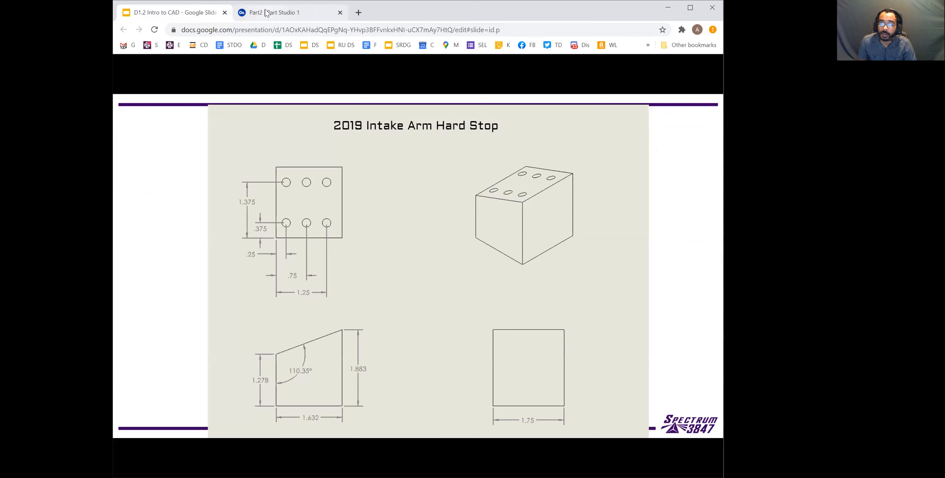
click(309, 15)
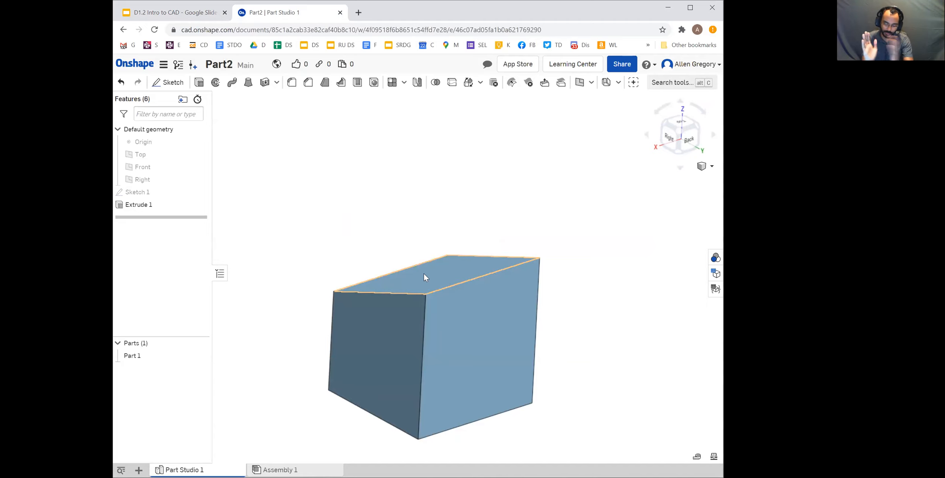
Start a new sketch on the block's flat bottom face and view it normal to the sketch plane
right_drag(403, 323, 441, 377)
scroll(442, 377, up, 5)
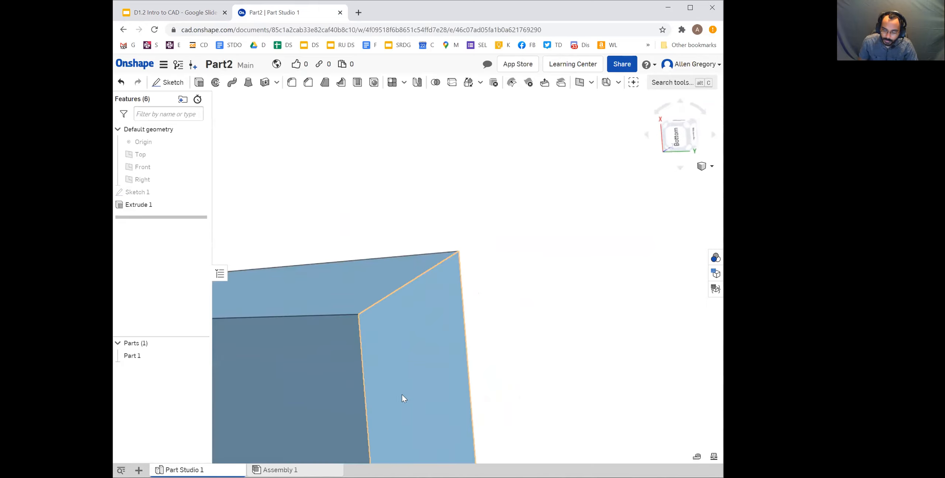
click(411, 286)
scroll(503, 360, up, 2)
scroll(431, 363, down, 5)
middle_drag(440, 342, 448, 292)
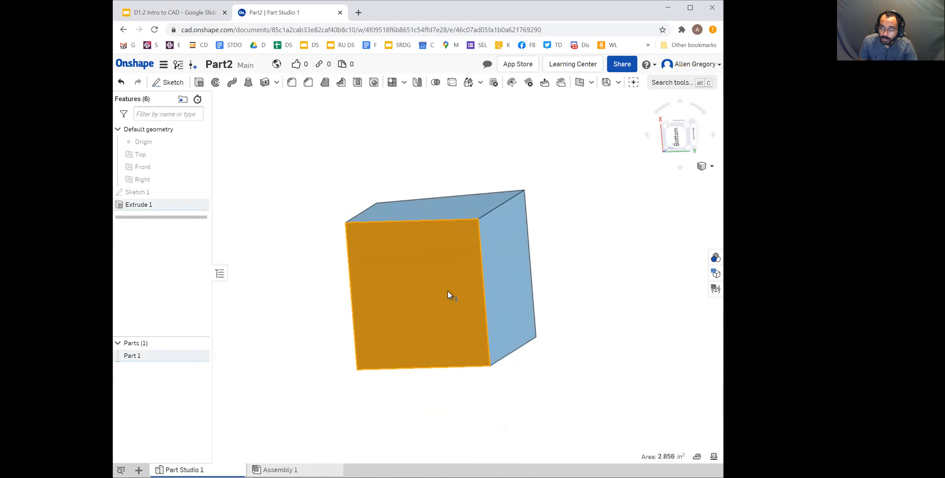
click(171, 83)
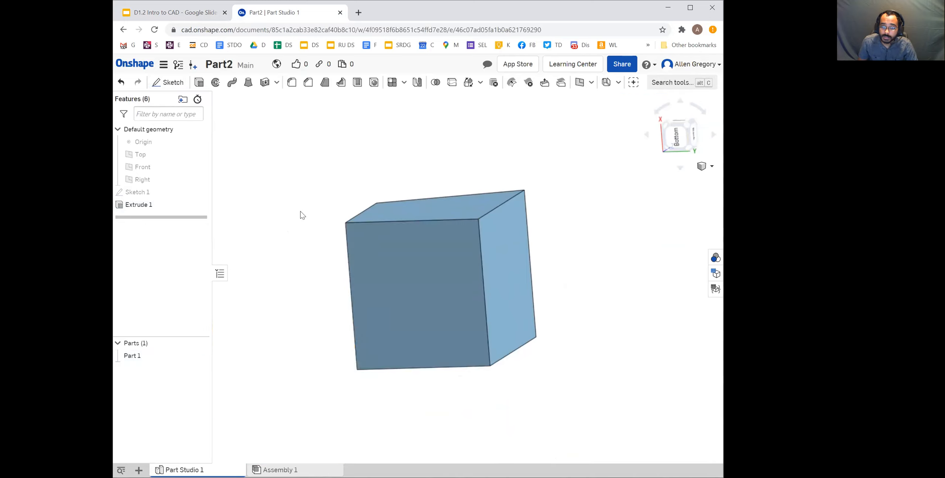
right_click(562, 225)
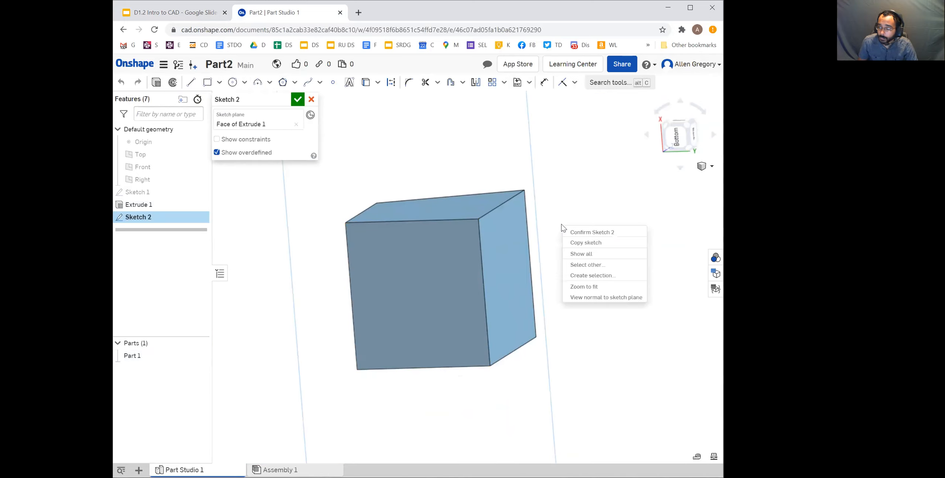
click(572, 297)
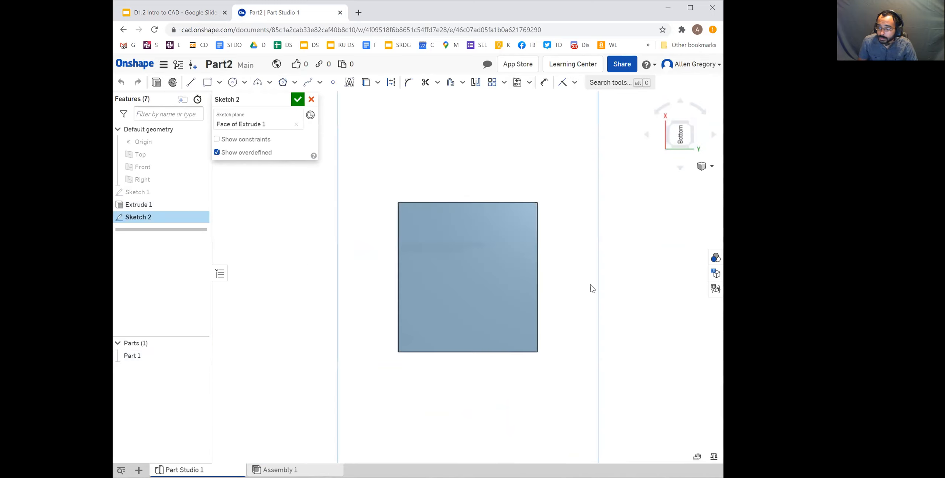
Sketch six circles in two rows of three on the block's face, about 0.19 in diameter in the upper row and 0.25–0.27 in below
scroll(510, 259, up, 5)
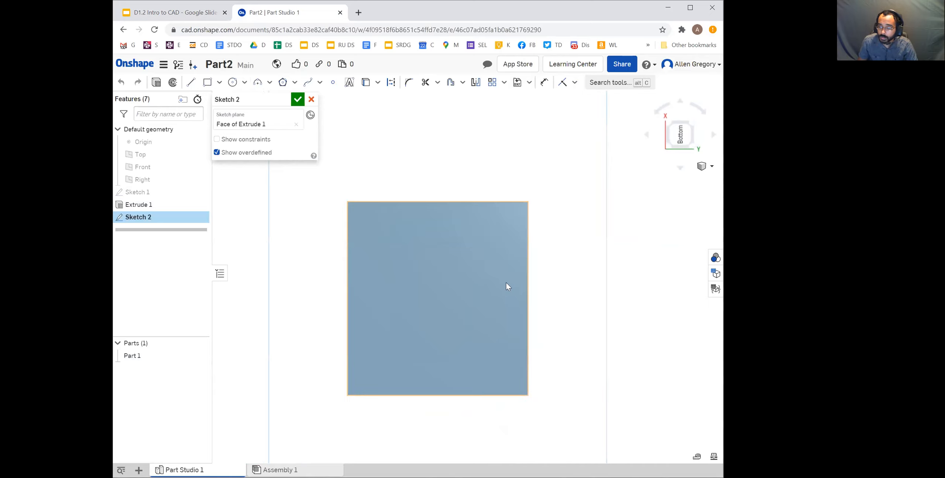
click(233, 82)
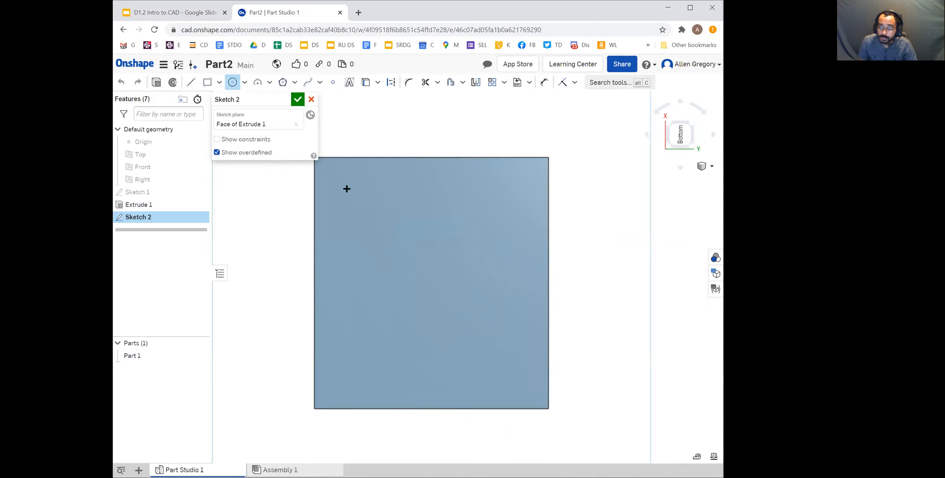
click(346, 188)
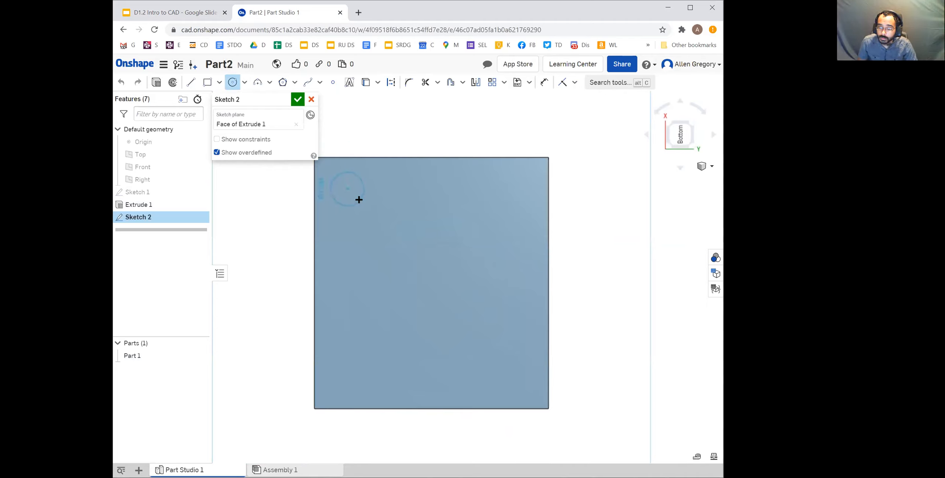
click(358, 196)
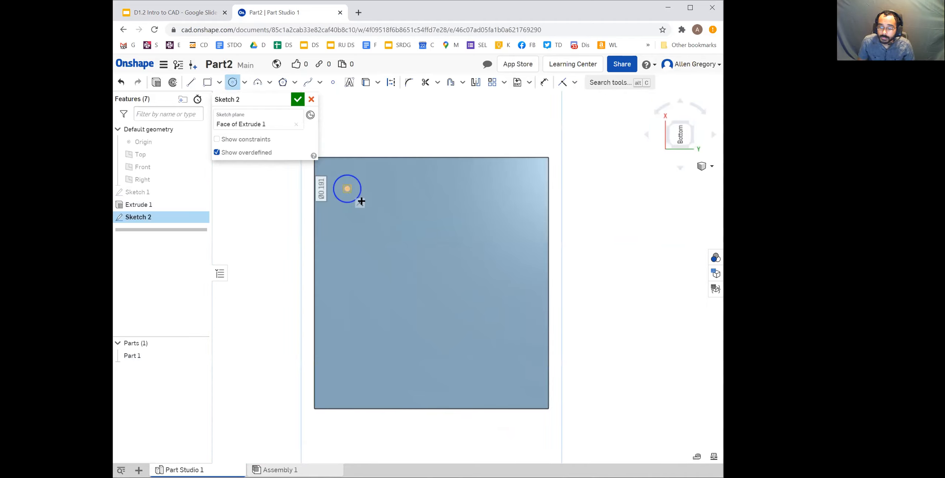
click(348, 362)
click(355, 379)
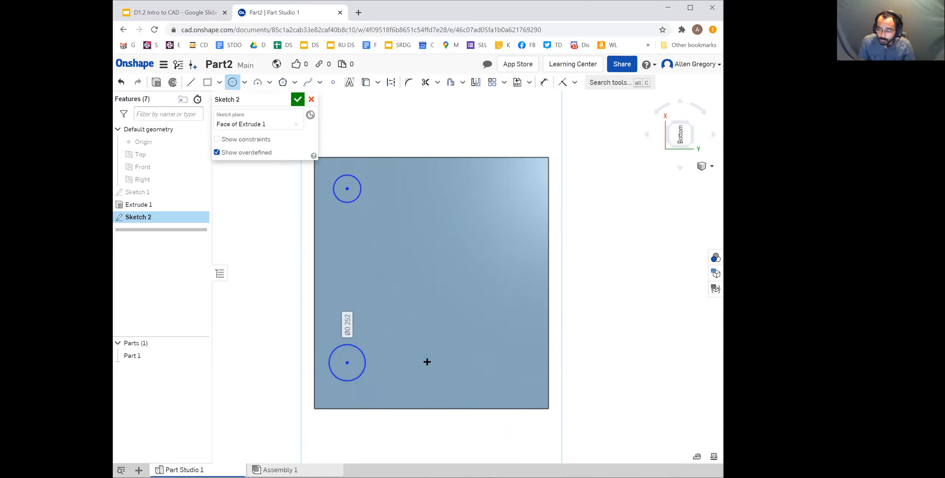
click(420, 360)
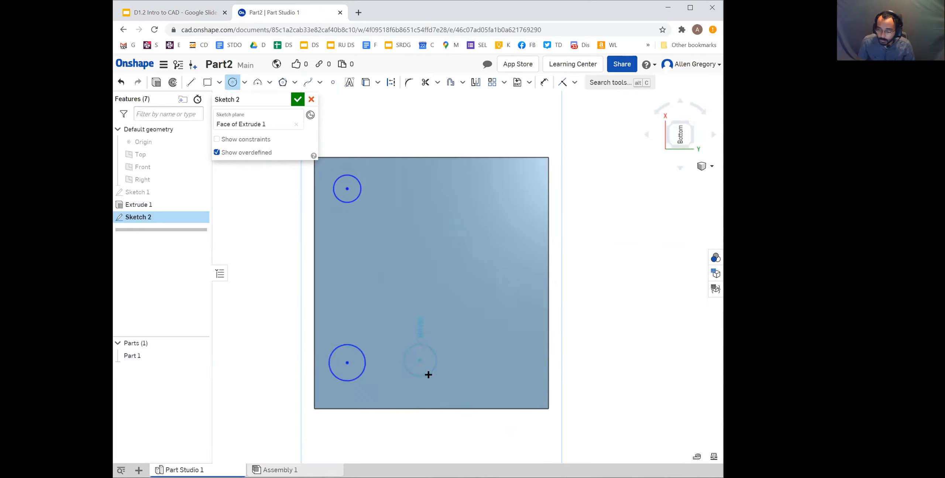
click(428, 375)
click(483, 360)
click(490, 378)
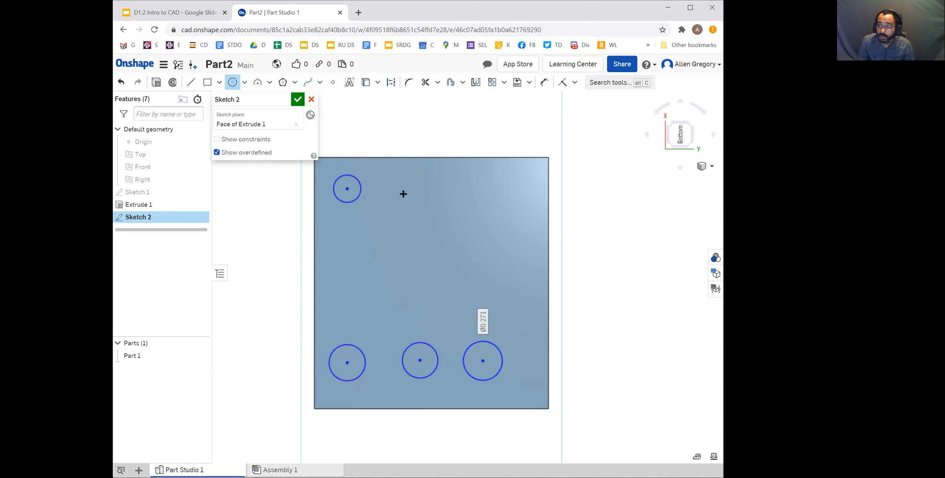
click(419, 202)
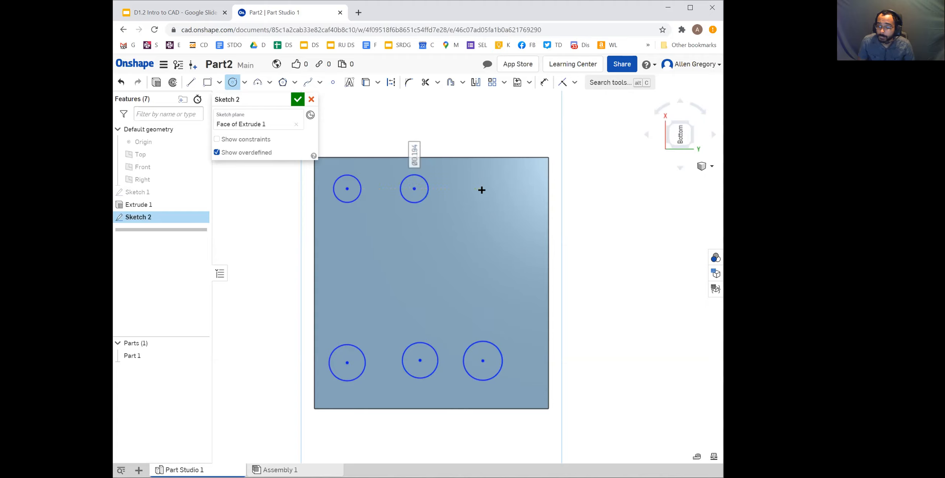
click(478, 188)
click(484, 201)
Check the hole layout in the Google Slides hard stop drawing and dimension the upper-left circle's diameter to 0.2 in
click(196, 16)
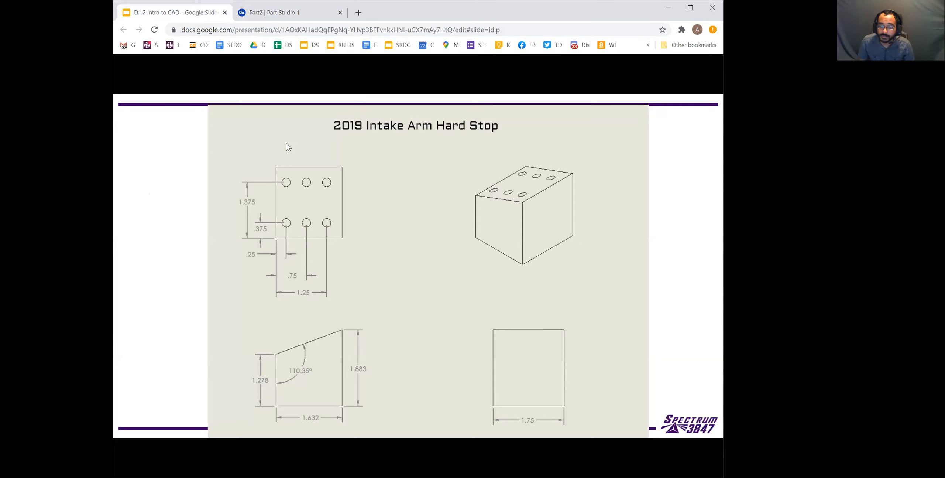
click(291, 13)
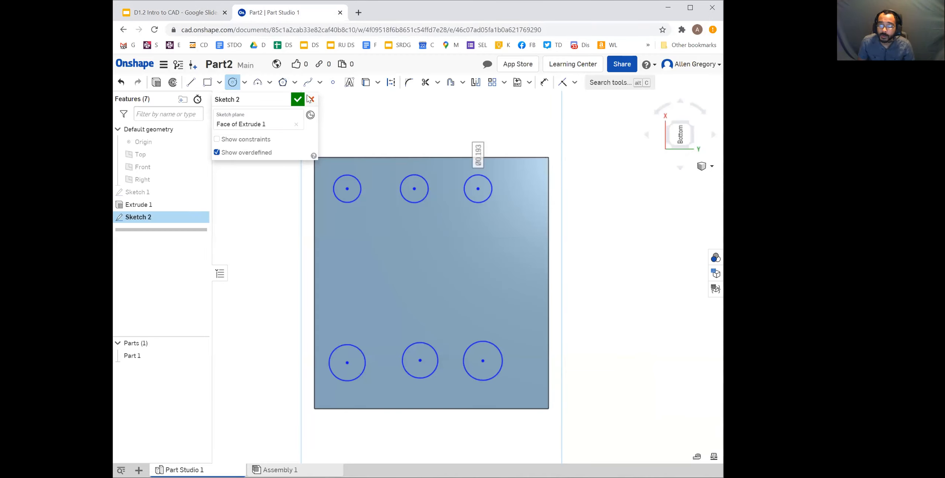
click(544, 84)
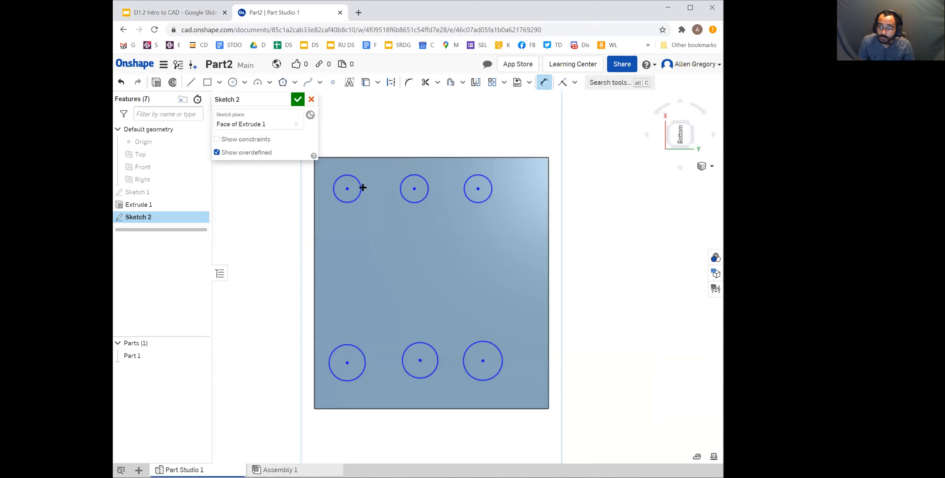
click(355, 177)
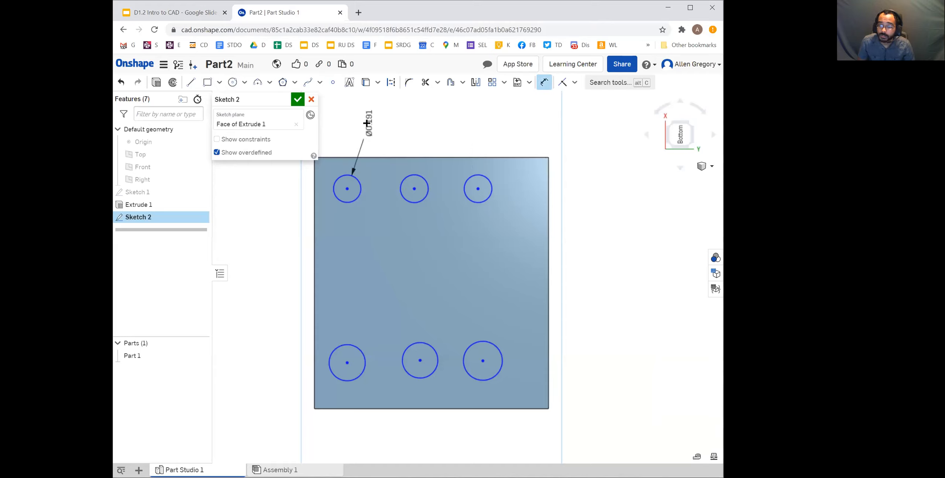
click(374, 127)
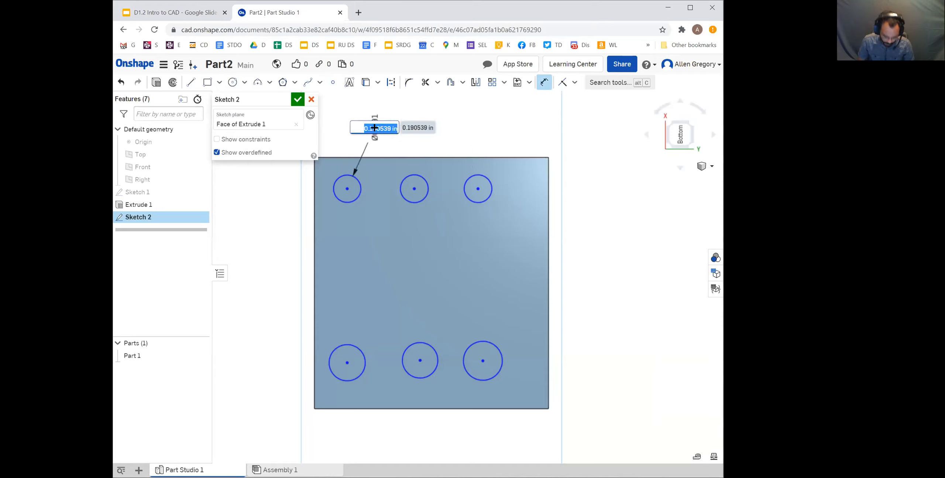
text(.2)
key(Return)
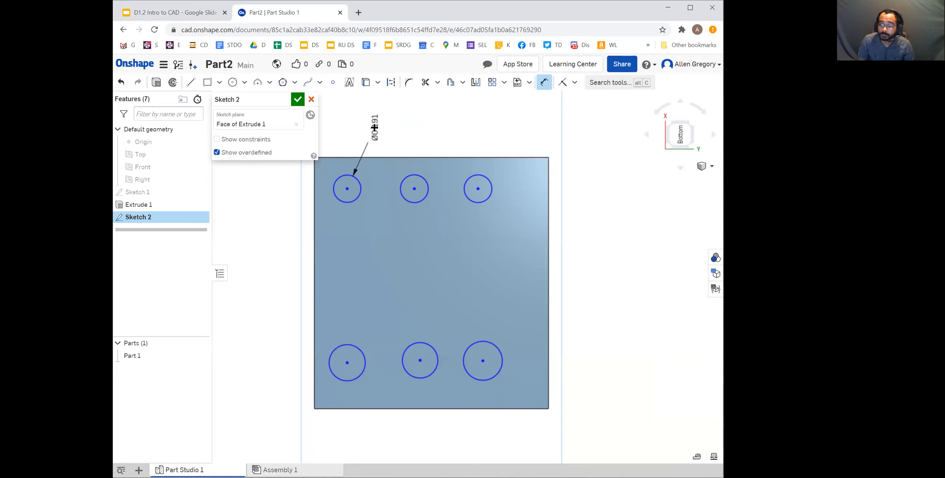
key(Escape)
Apply an Equal constraint to the three circles in the upper row
click(356, 187)
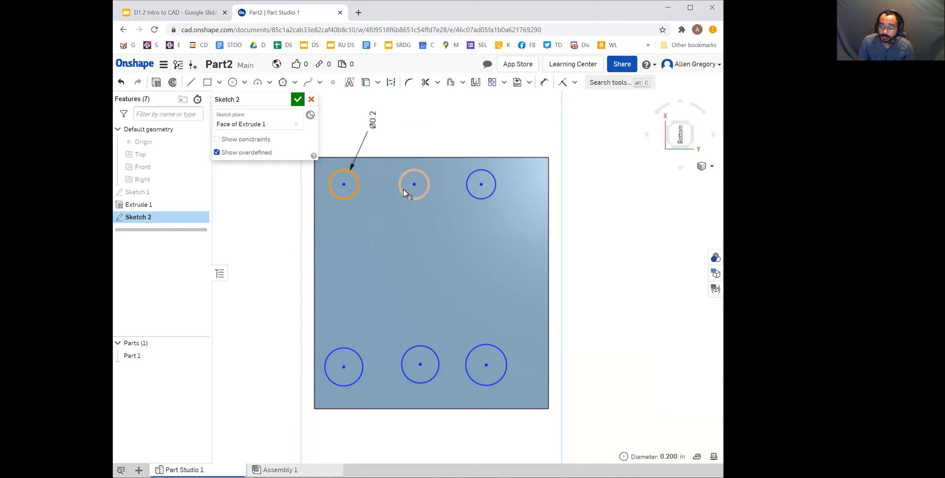
right_click(412, 200)
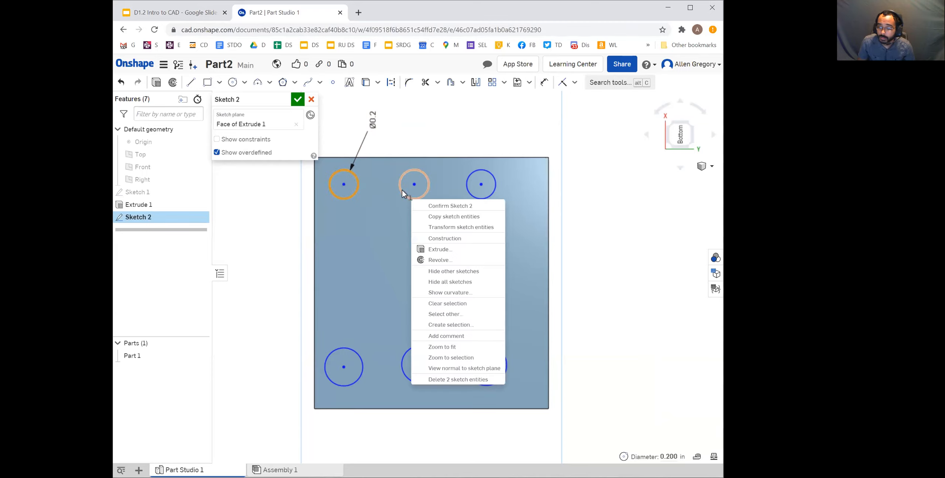
key(Escape)
click(405, 194)
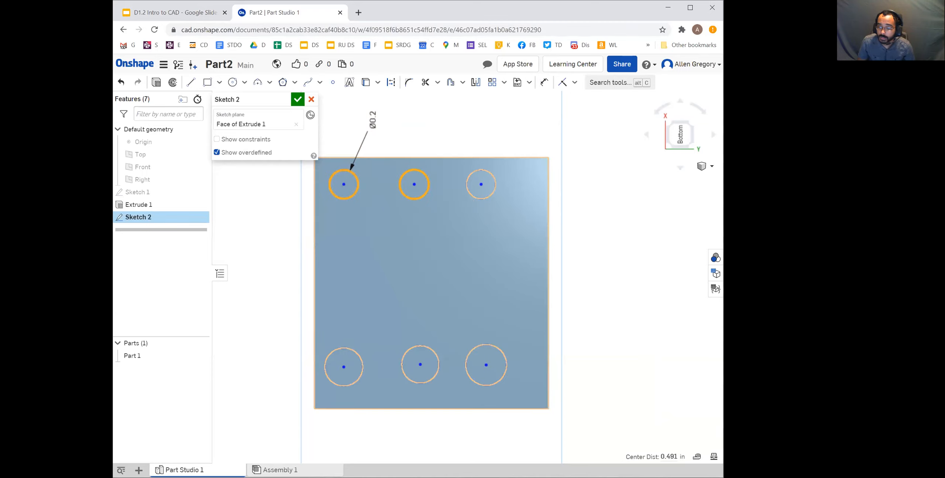
click(476, 196)
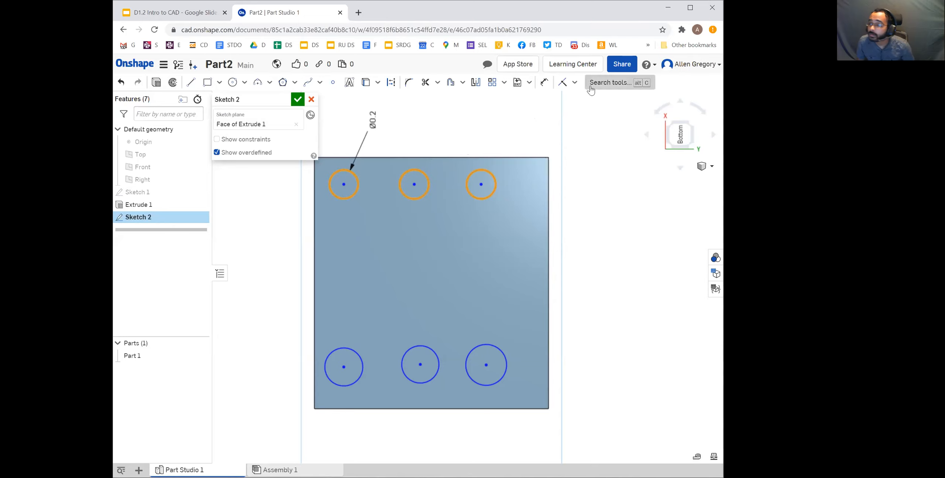
click(575, 83)
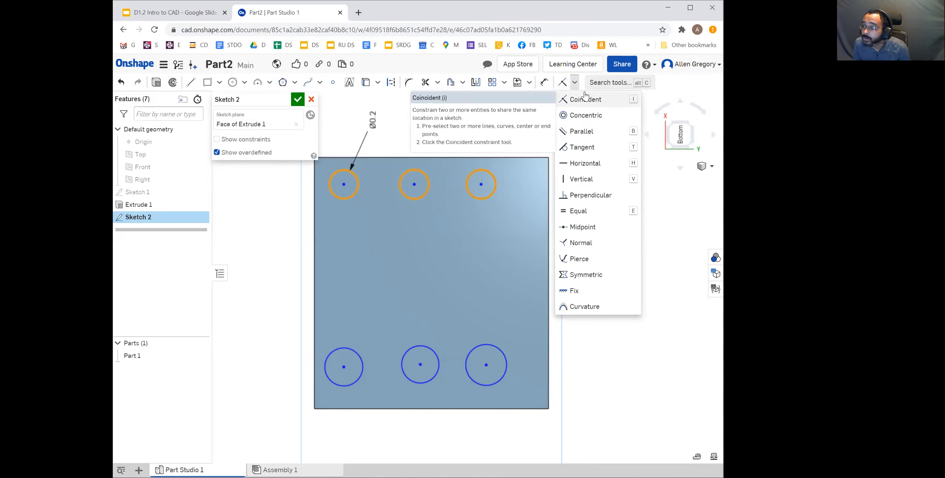
click(615, 214)
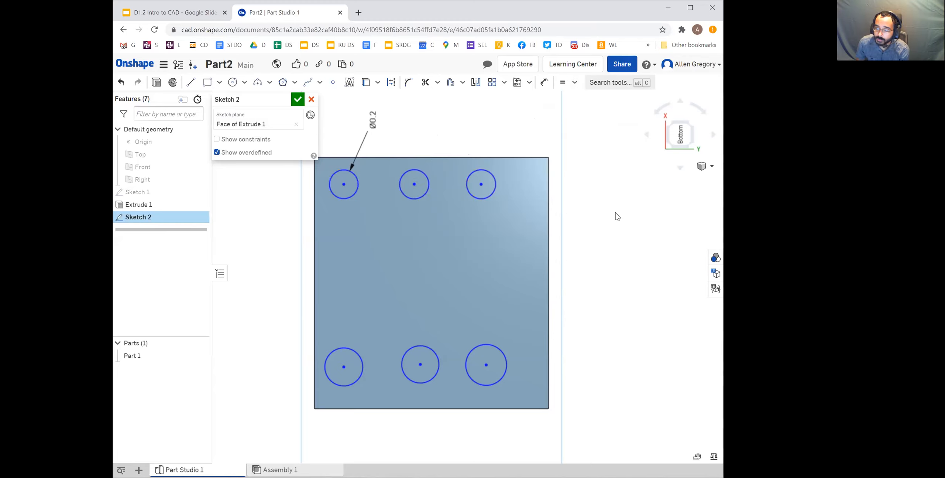
Make the three lower-row circles equal in size to the dimensioned upper-left circle with an Equal constraint
click(346, 198)
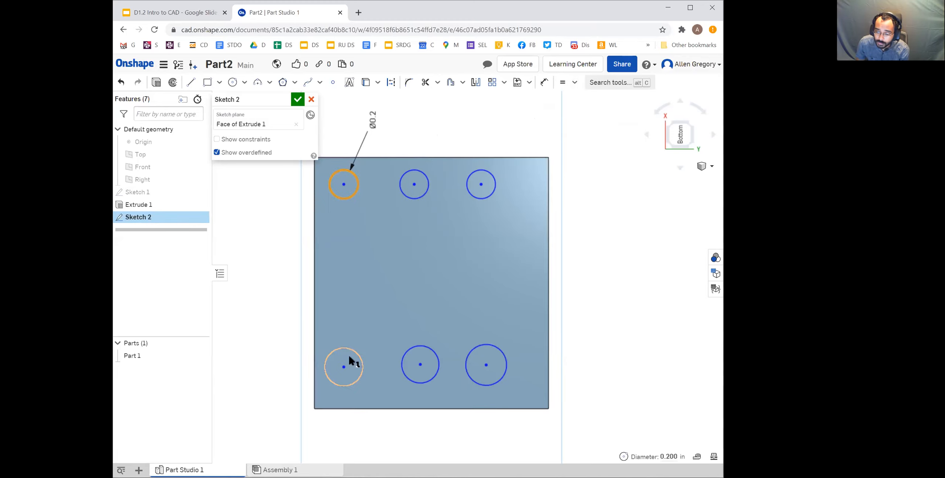
click(352, 355)
click(438, 352)
click(492, 349)
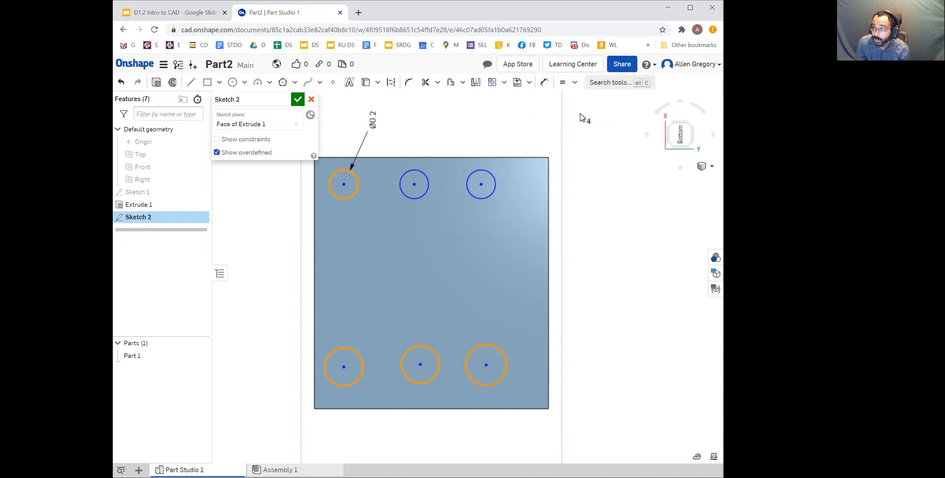
click(562, 83)
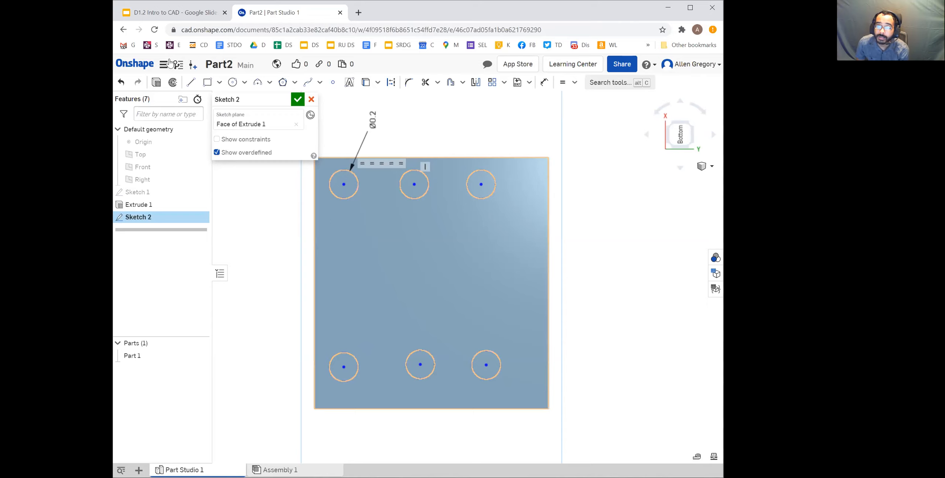
Dimension the lower-left circle's centre horizontally from the block's left edge, consulting the hole offsets in the Google Slides drawing
click(174, 12)
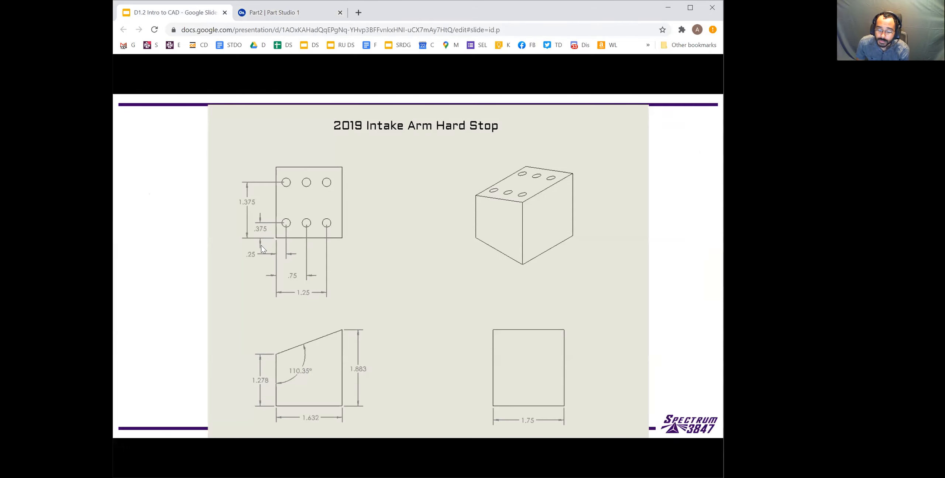
click(278, 13)
click(543, 84)
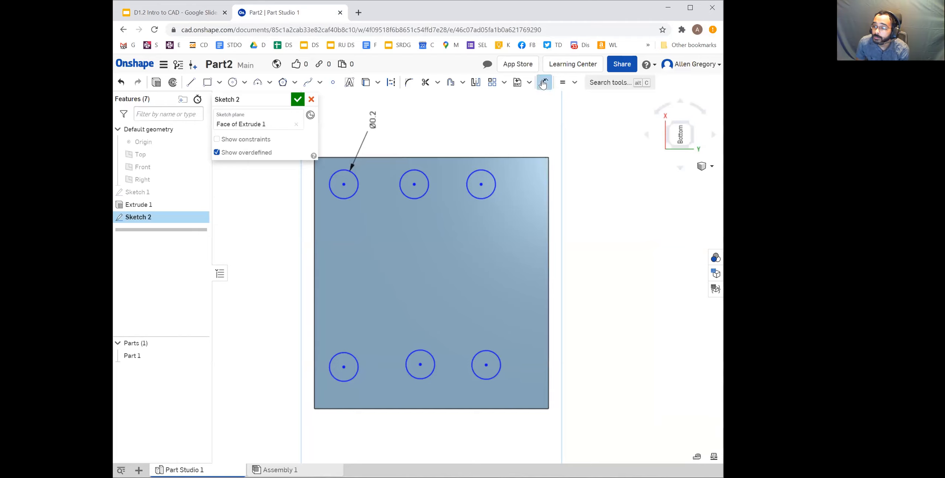
click(343, 367)
click(315, 370)
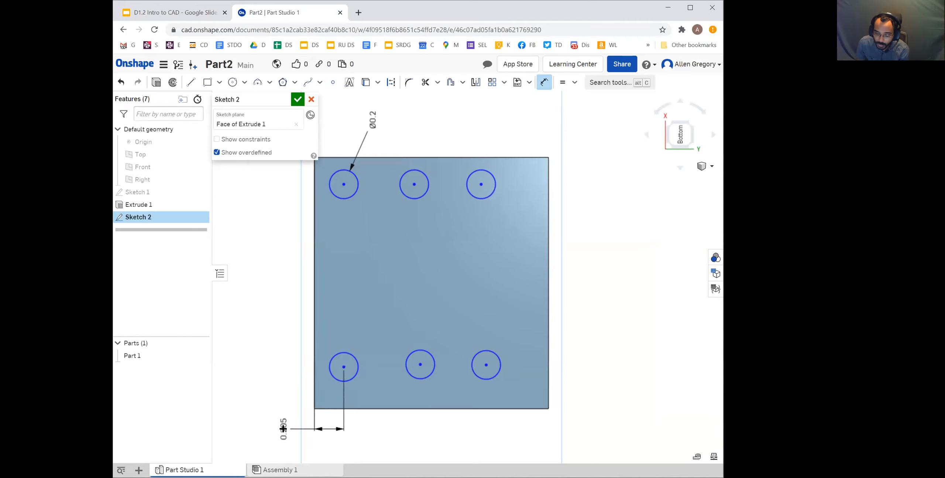
click(283, 429)
click(206, 13)
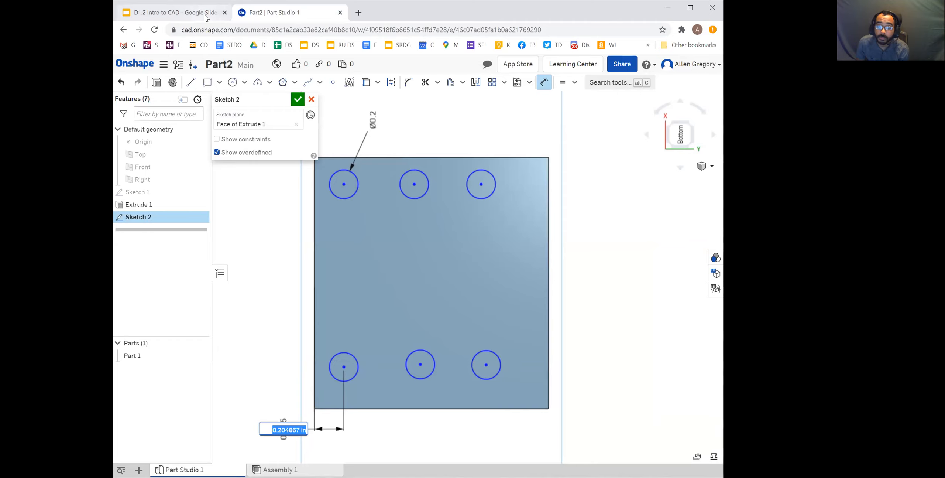
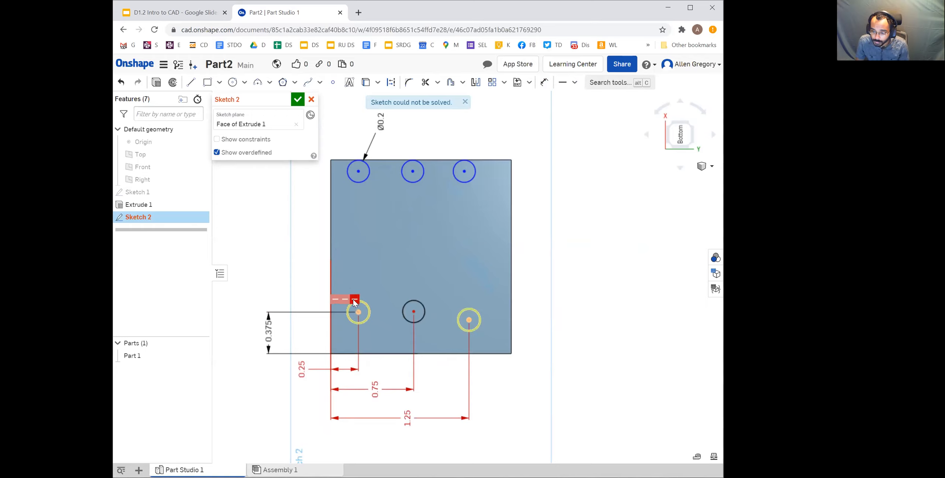
Delete the conflicting Horizontal constraints that link the lower-left circle's centre to the other two lower-row centres
key(Delete)
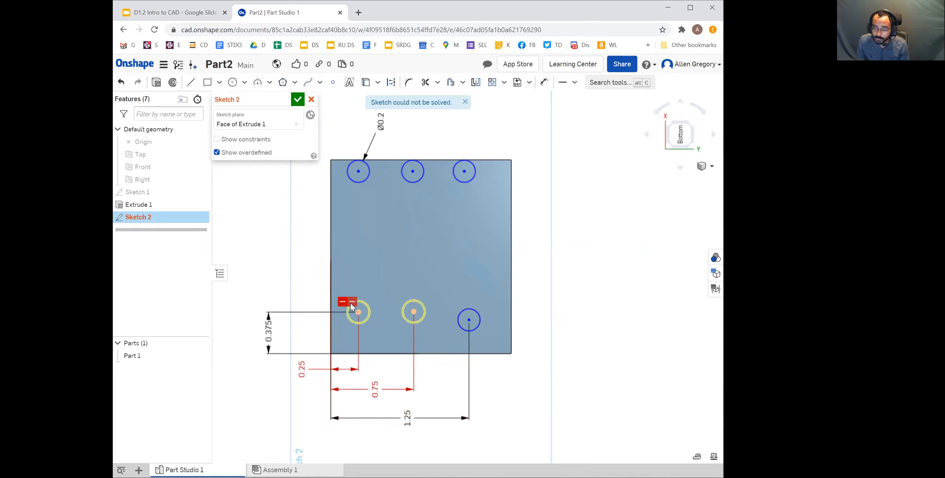
click(352, 304)
key(Delete)
Align the centres of the three lower-row circles with a Vertical constraint
key(d)
click(468, 319)
click(413, 312)
click(358, 312)
click(575, 82)
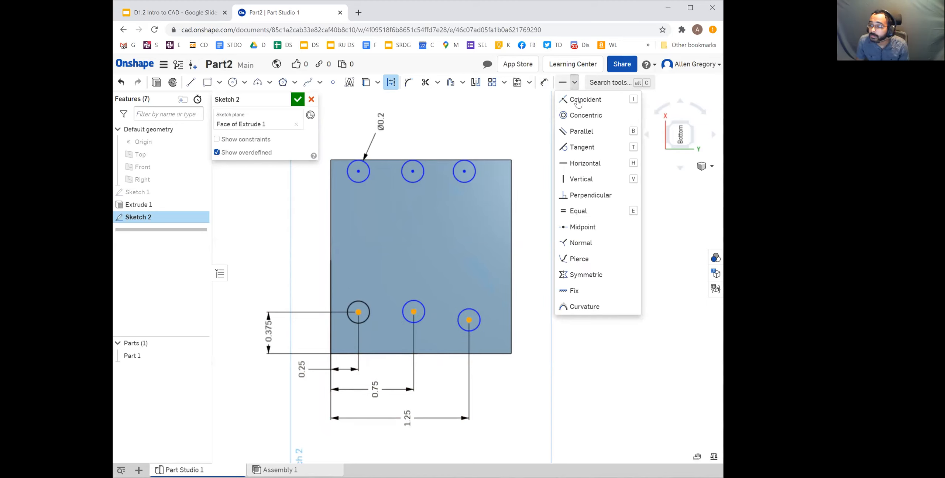
click(587, 179)
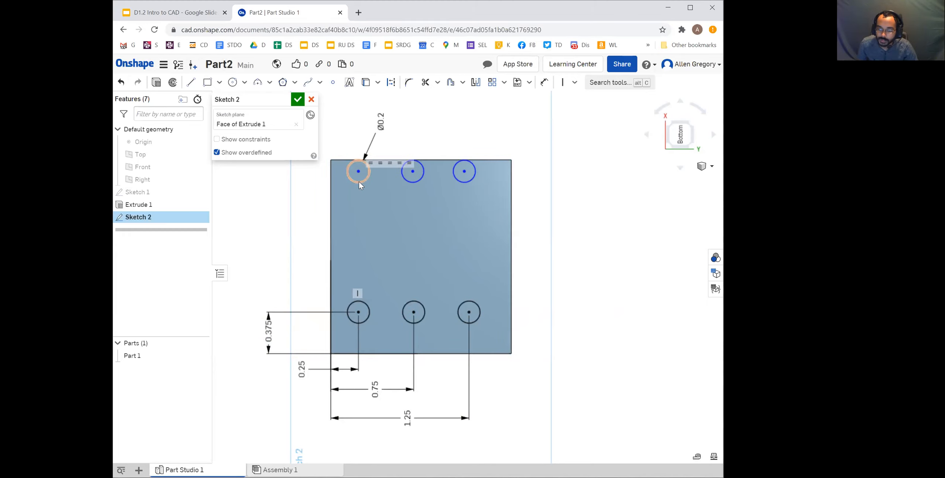
Move the upper row down into the block and align the upper-right circle's centre with the lower-right one using a Horizontal constraint
drag(358, 173, 360, 213)
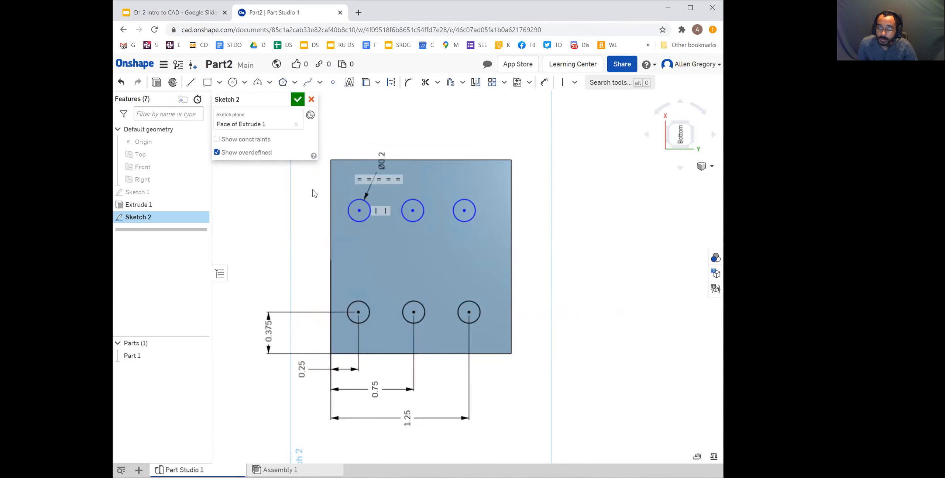
mouse_move(465, 208)
mouse_down()
mouse_move(517, 214)
mouse_move(454, 211)
mouse_move(475, 213)
mouse_move(468, 202)
mouse_up()
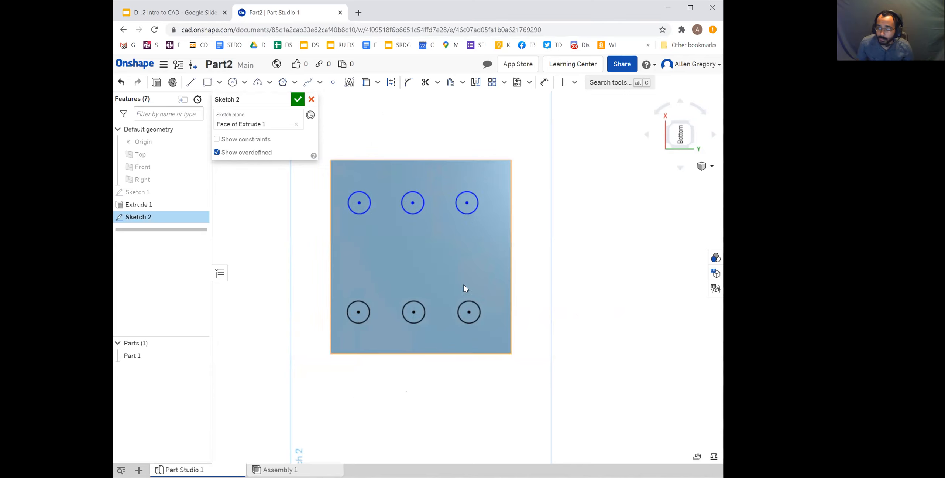
click(469, 313)
key(d)
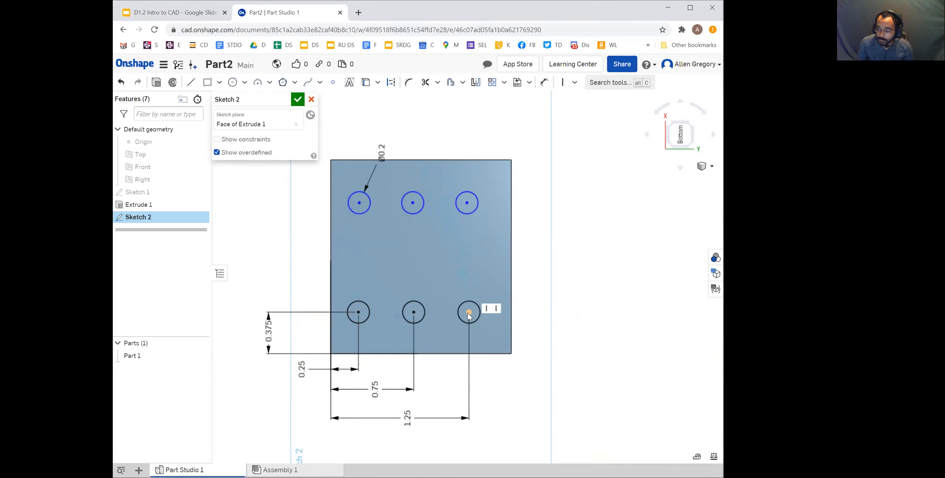
click(467, 203)
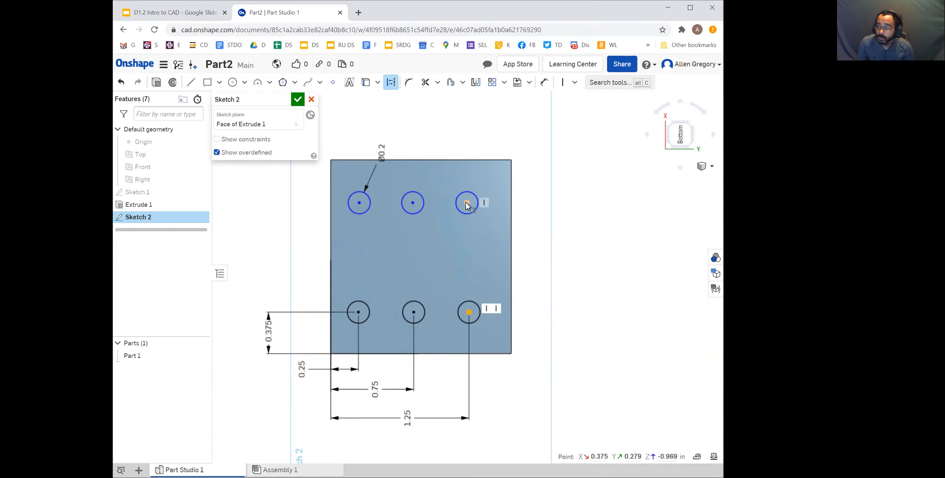
click(575, 82)
click(583, 163)
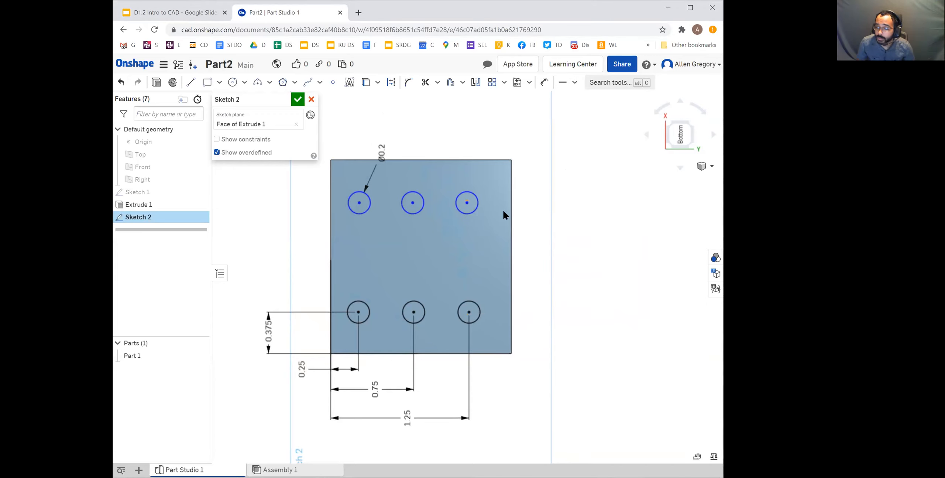
Align the upper-middle circle's centre with the lower-middle circle's centre using a Horizontal constraint
mouse_move(415, 203)
mouse_down()
mouse_move(421, 211)
mouse_move(411, 210)
mouse_up()
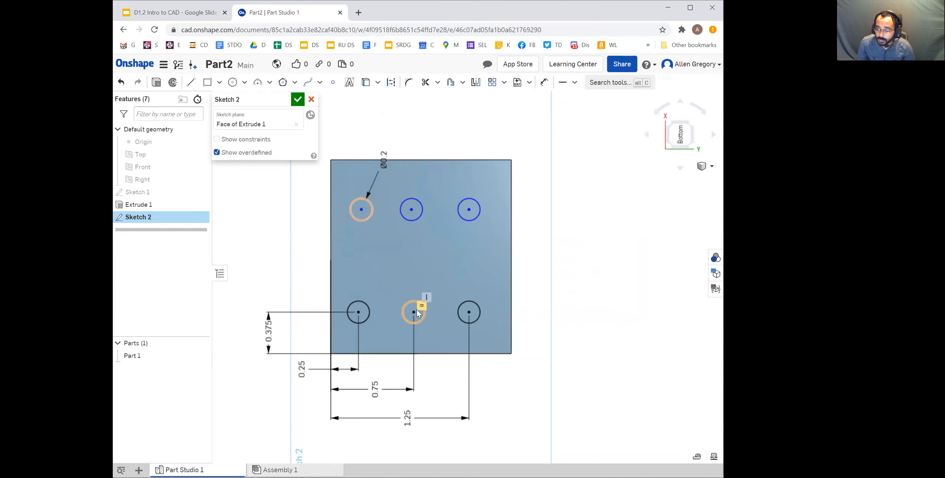
key(d)
click(414, 312)
click(412, 209)
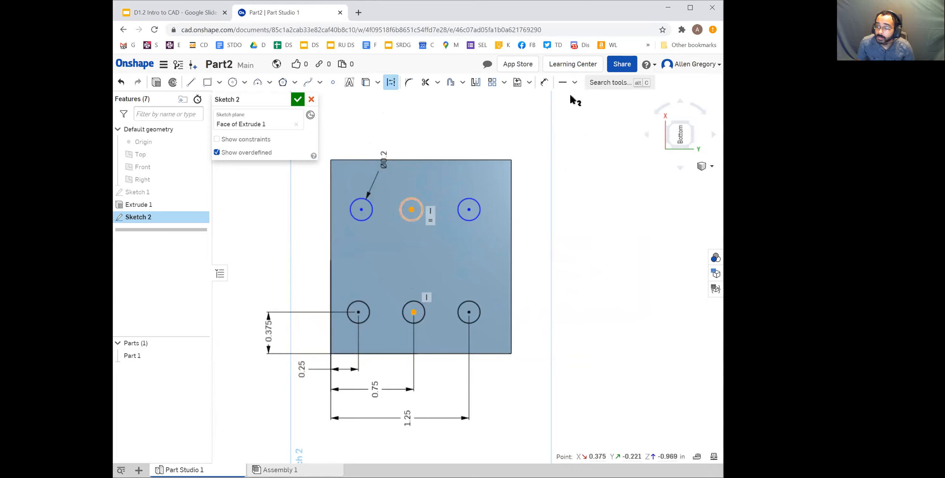
click(574, 82)
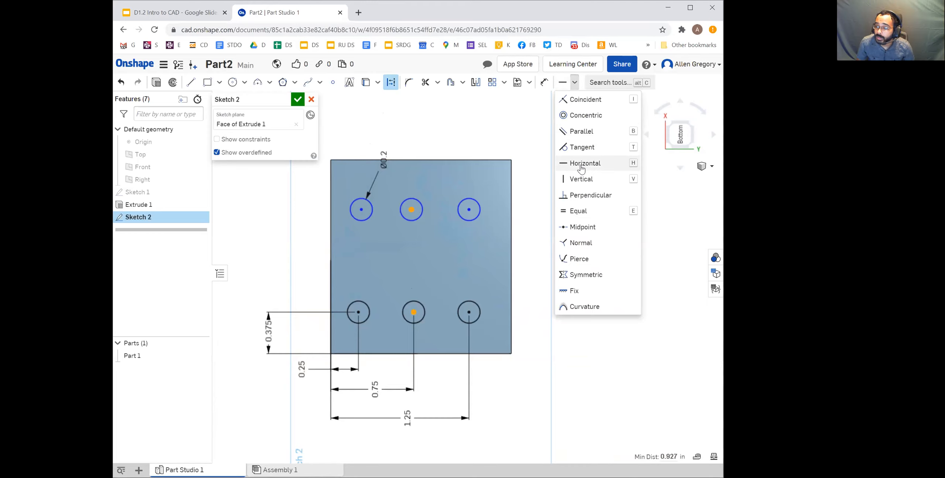
click(583, 165)
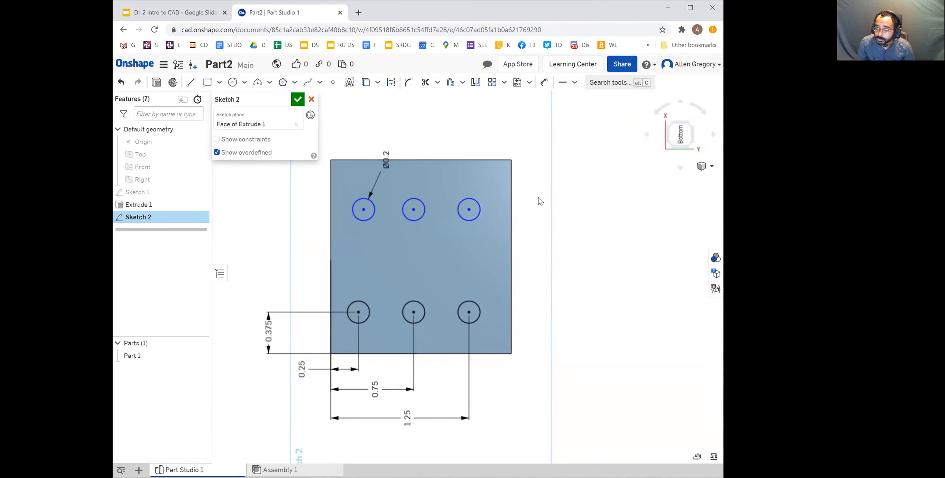
mouse_move(363, 209)
mouse_down()
mouse_move(376, 208)
mouse_move(357, 211)
mouse_up()
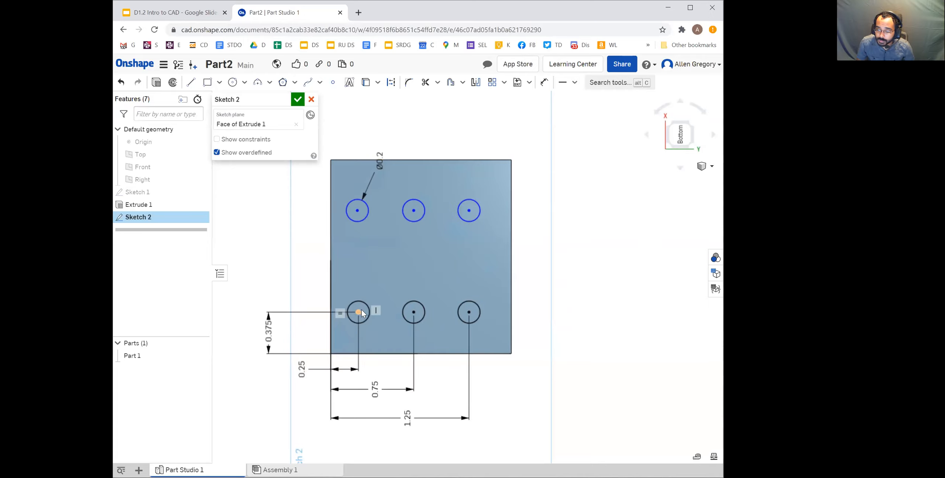
key(d)
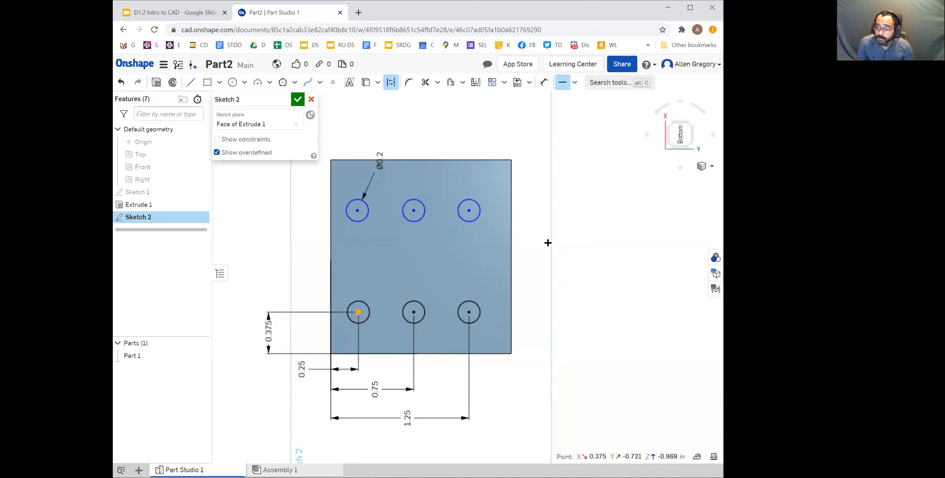
key(Escape)
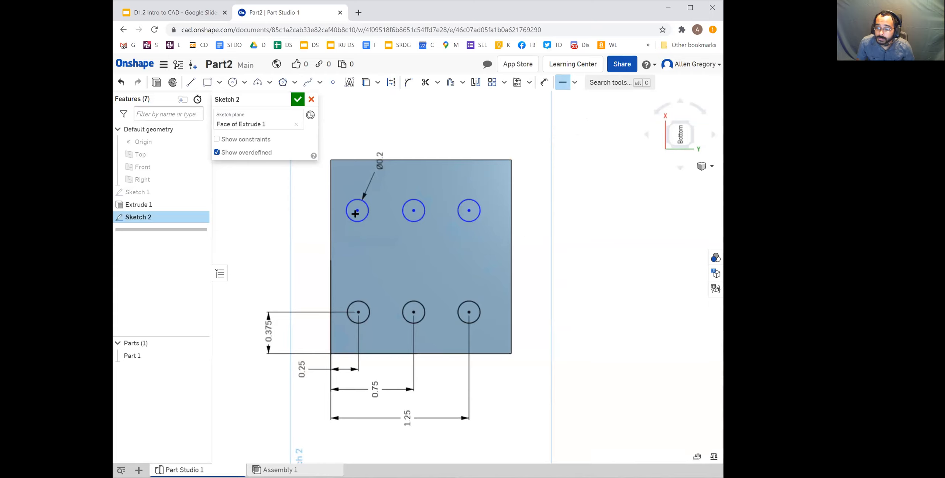
key(Escape)
Align the upper-left circle's centre with the lower-left one using a Horizontal constraint, and test the upper row's remaining freedom of movement
mouse_move(357, 211)
mouse_down()
mouse_move(383, 211)
mouse_move(356, 212)
mouse_up()
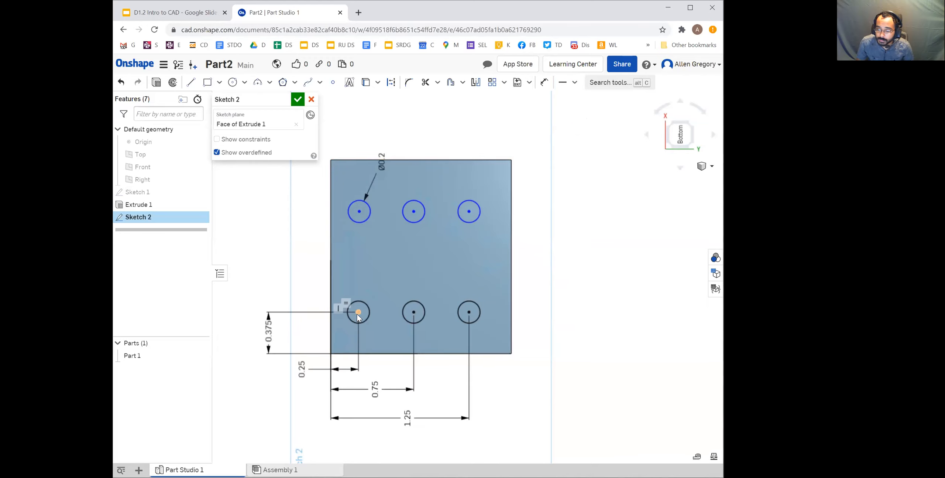
key(d)
click(360, 211)
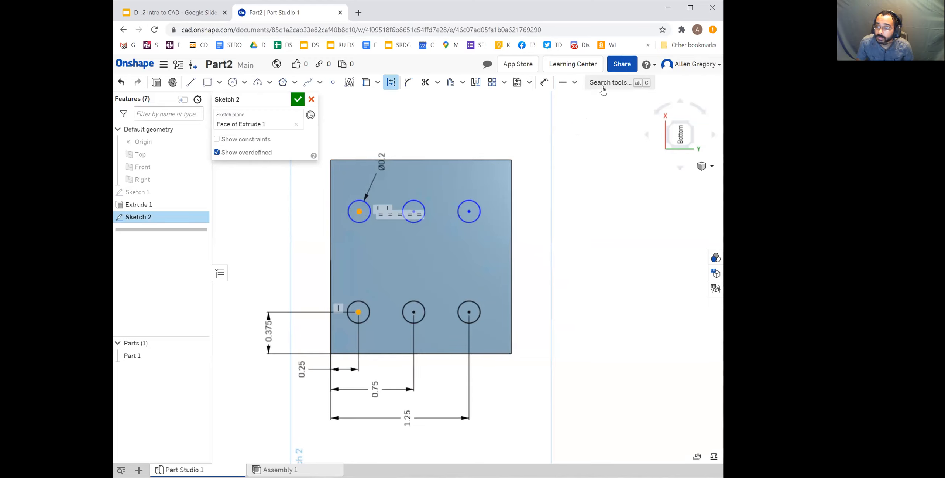
click(574, 83)
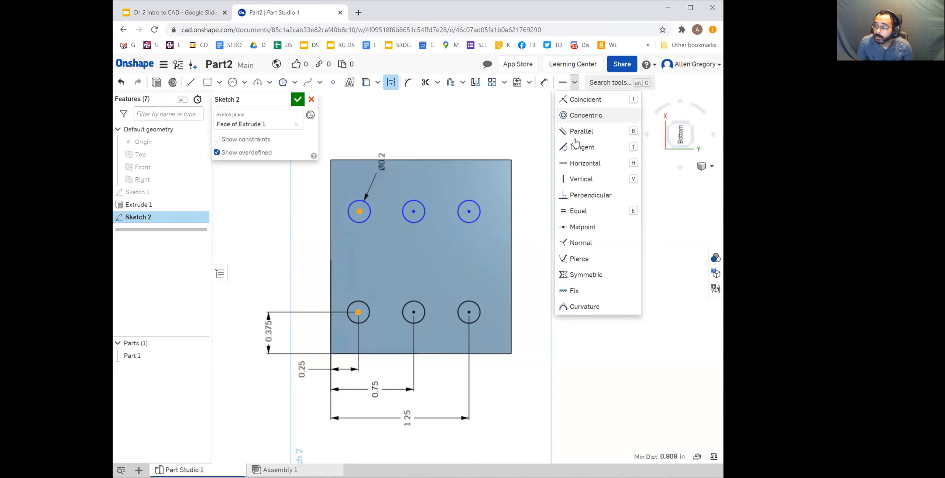
click(571, 163)
drag(359, 212, 474, 210)
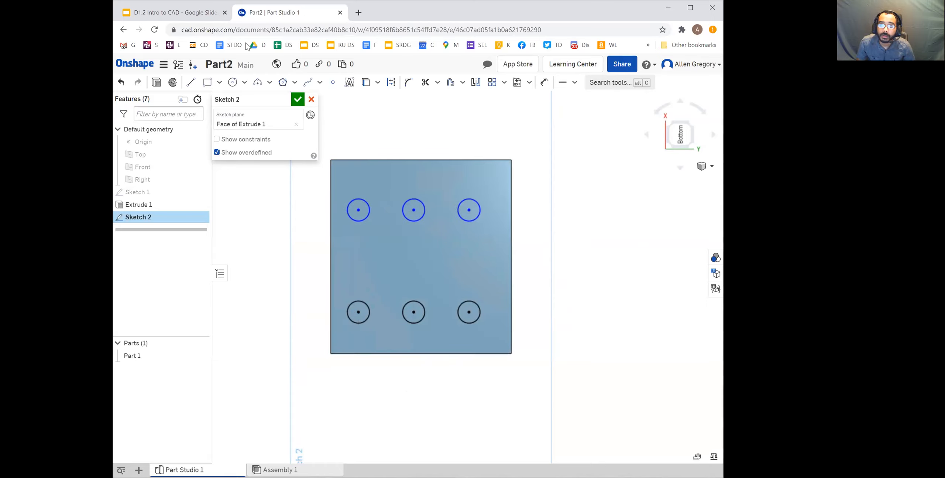
Check the row heights in the Google Slides drawing and dimension the distance between the two left circles' centres to 1 in
click(187, 16)
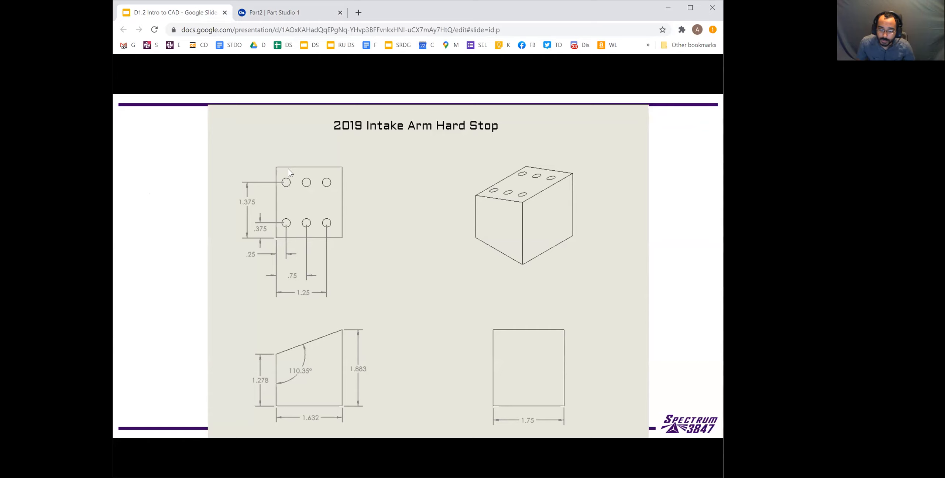
click(281, 13)
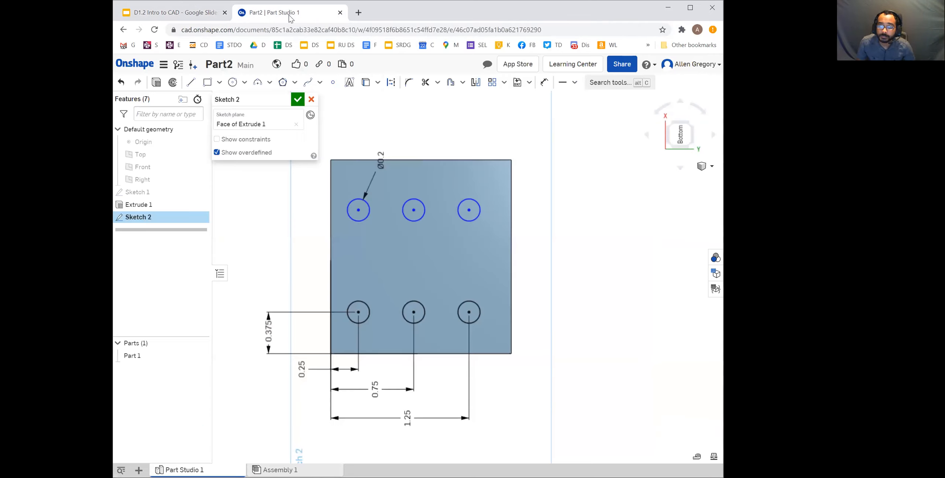
click(542, 85)
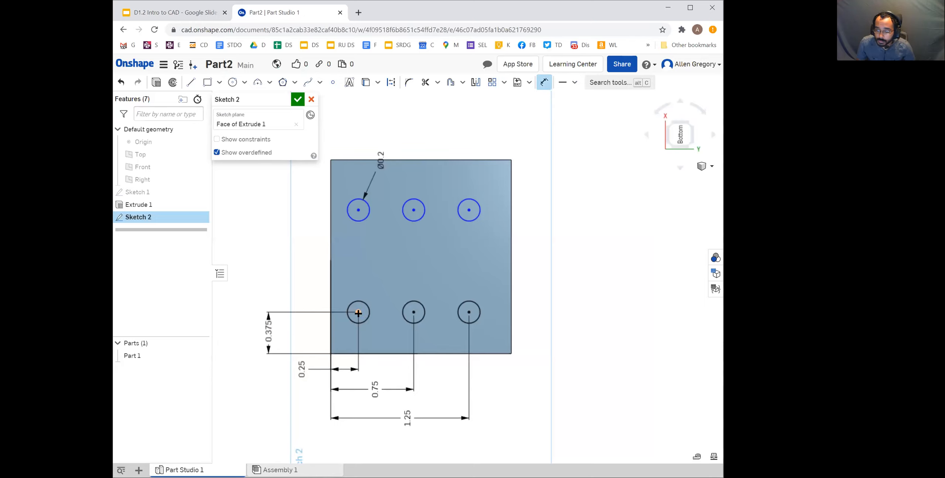
click(359, 210)
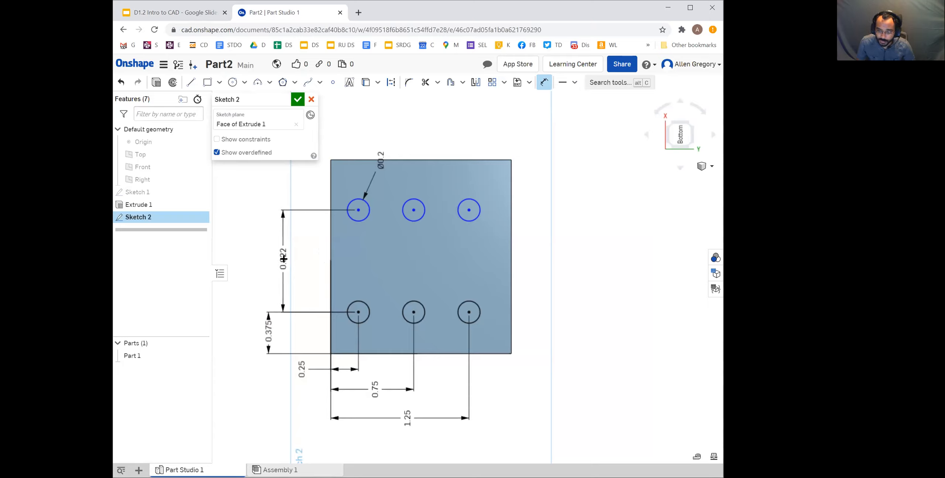
click(289, 258)
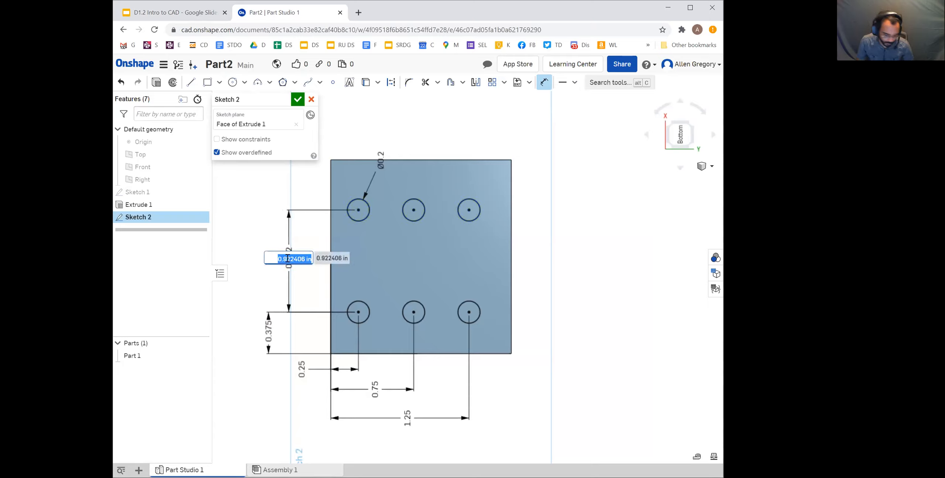
text(1)
key(Return)
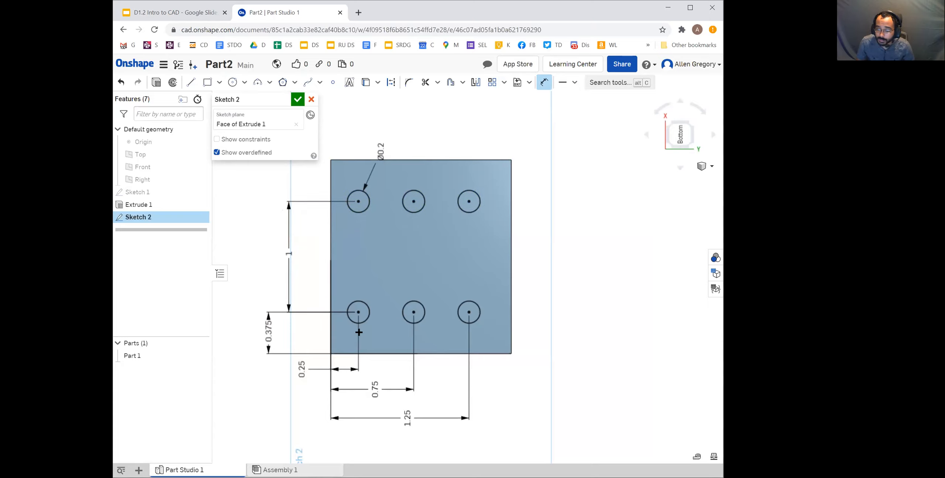
Add a driven dimension between the block's lower edge and the upper-left circle's centre
click(372, 355)
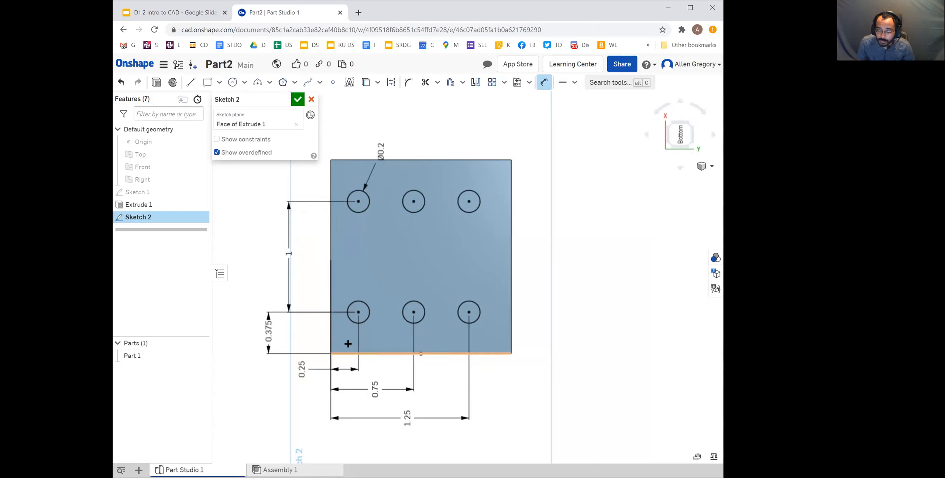
click(246, 284)
key(Return)
key(Escape)
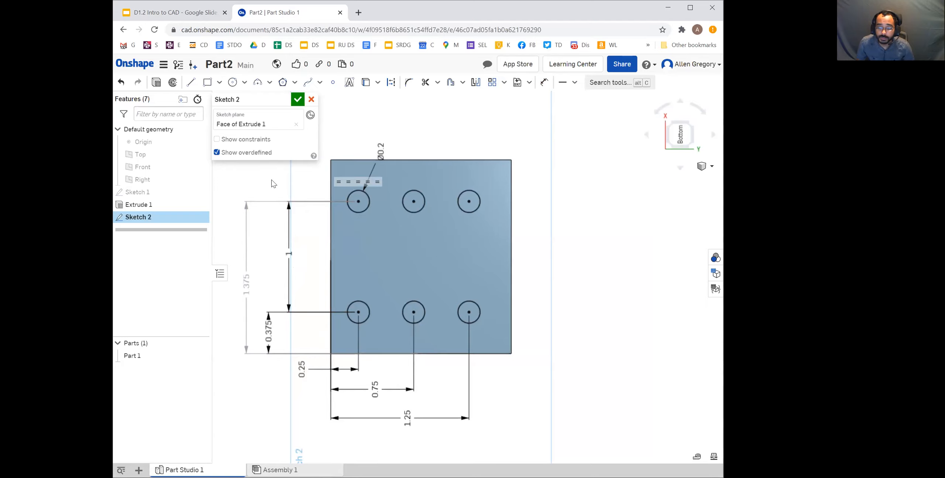
Extrude the six sketched circles into the block as a Remove operation
click(158, 87)
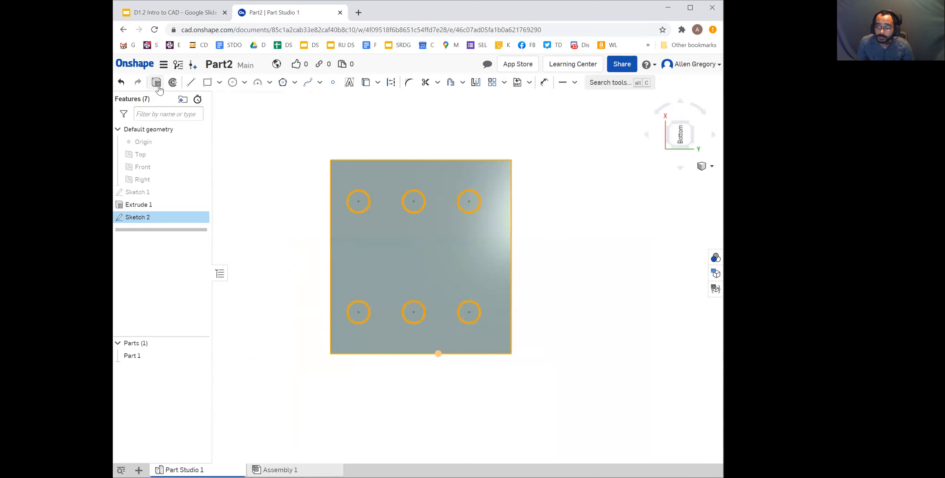
click(689, 125)
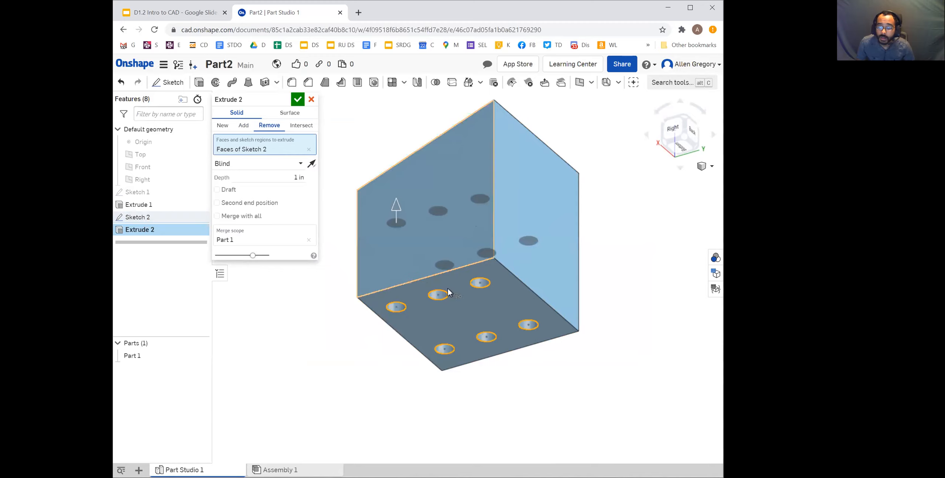
middle_drag(450, 238, 455, 255)
right_drag(456, 258, 534, 312)
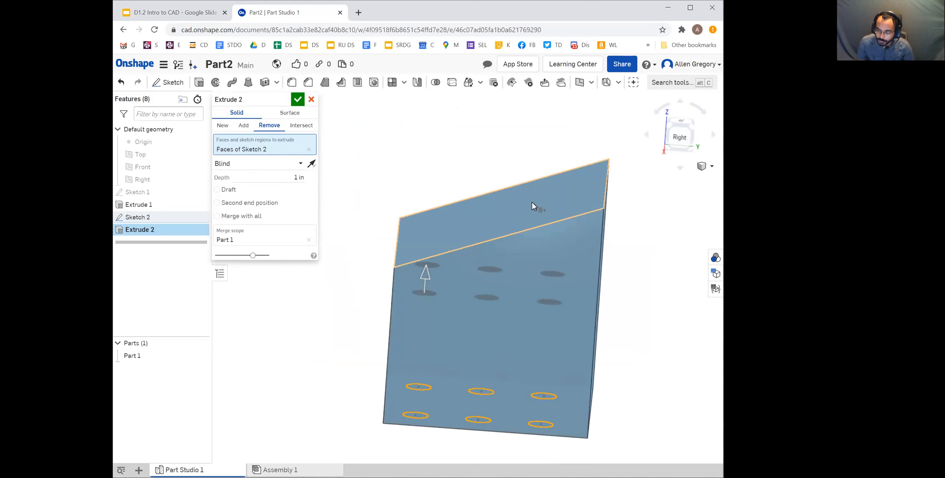
right_drag(534, 276, 491, 306)
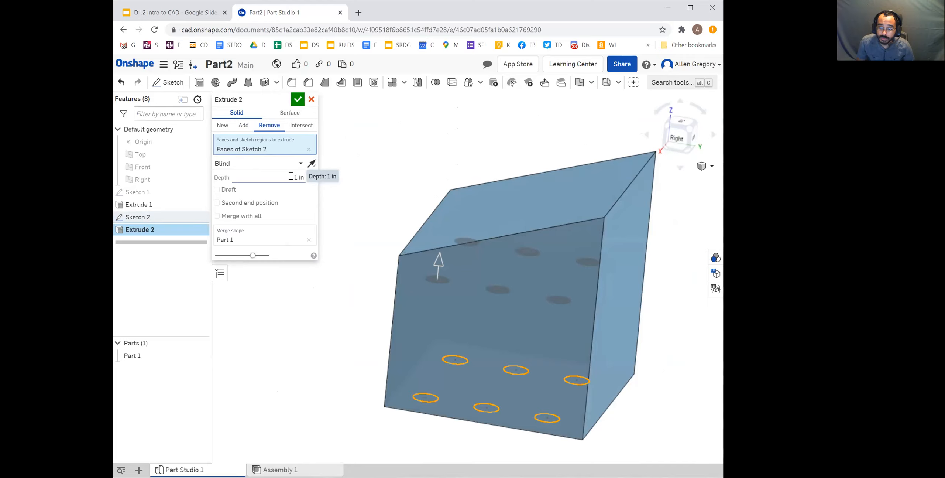
Set the hole cut's depth to 3 in and change its end type to Up to next
click(302, 174)
text(3)
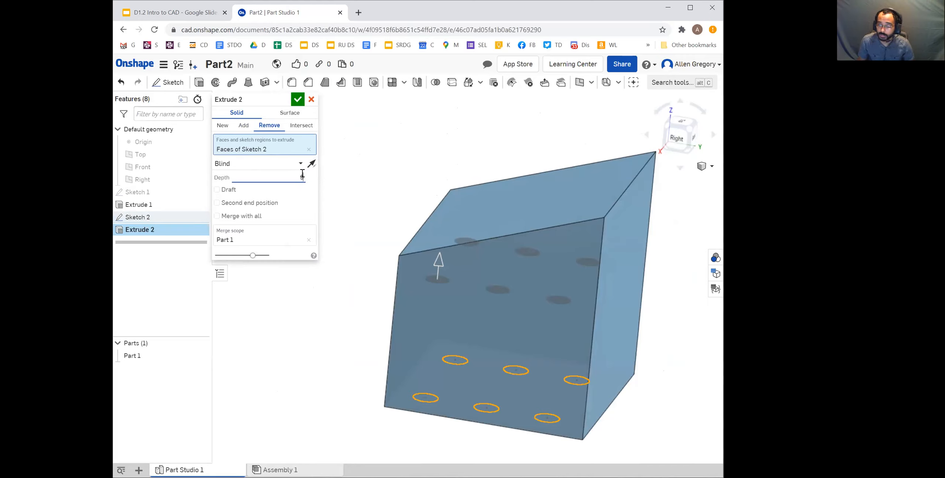
key(Tab)
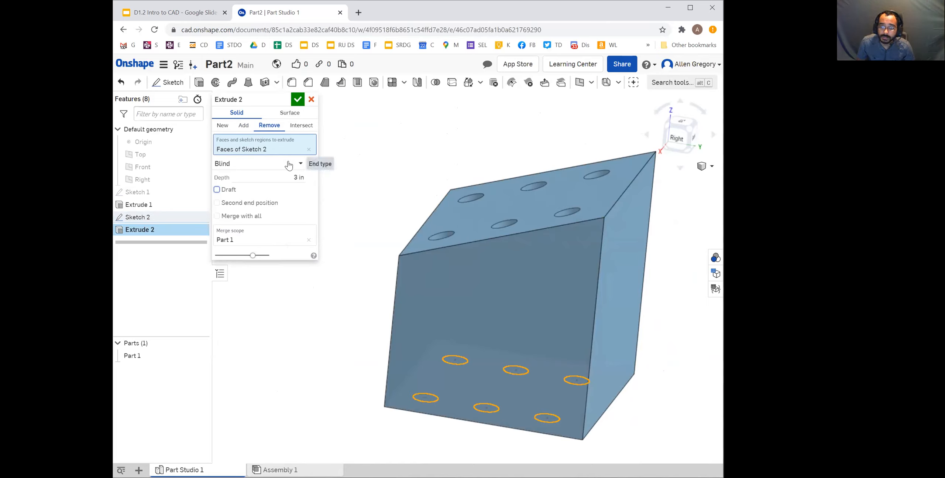
click(301, 165)
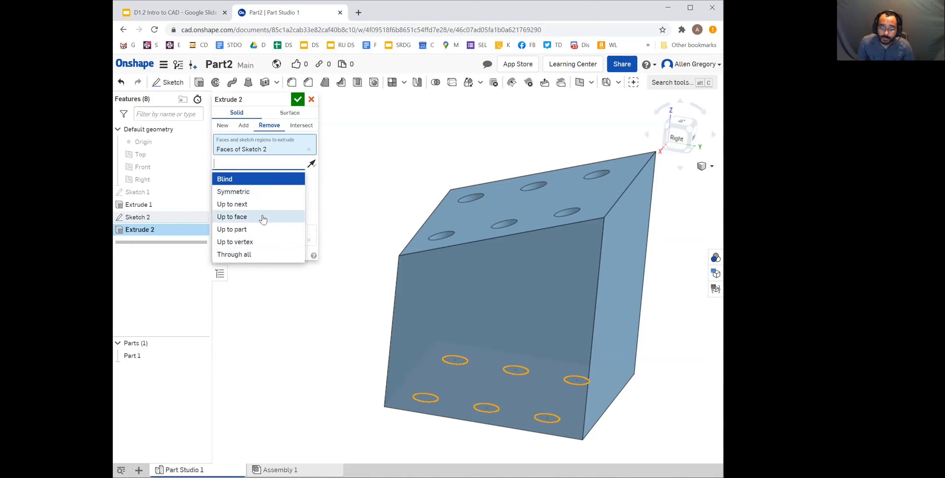
click(246, 205)
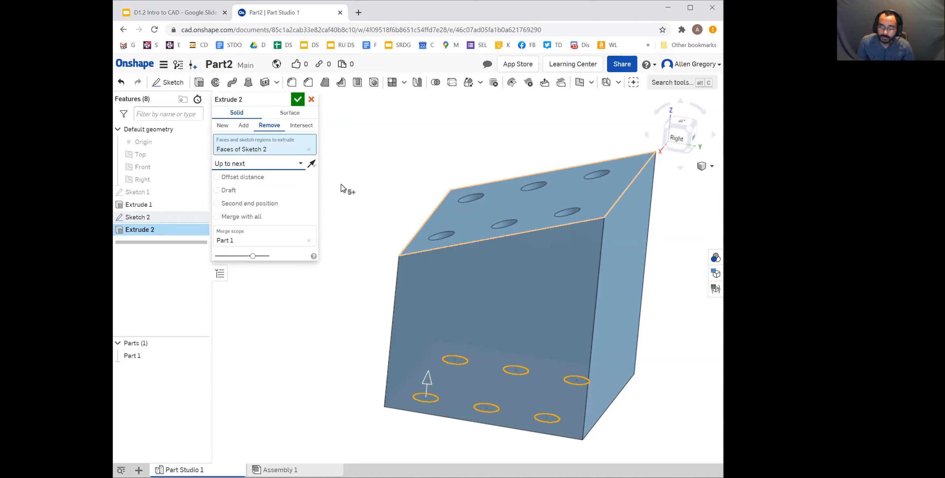
Accept the Up to next hole cut and orient the block to an isometric view that shows its sloped top face
click(298, 100)
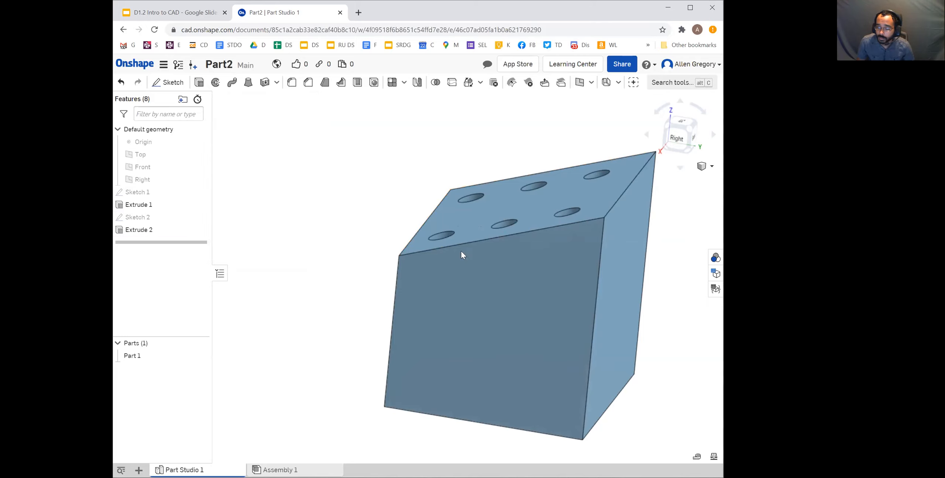
scroll(517, 243, down, 3)
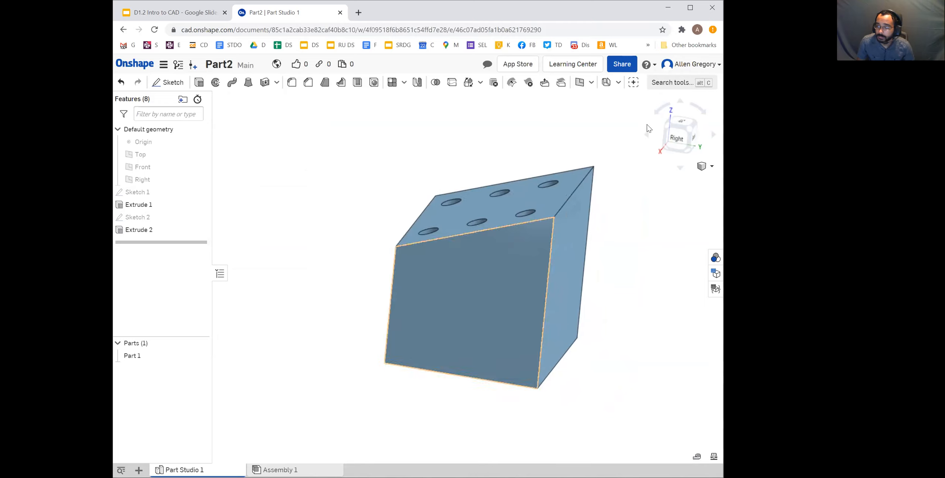
click(692, 129)
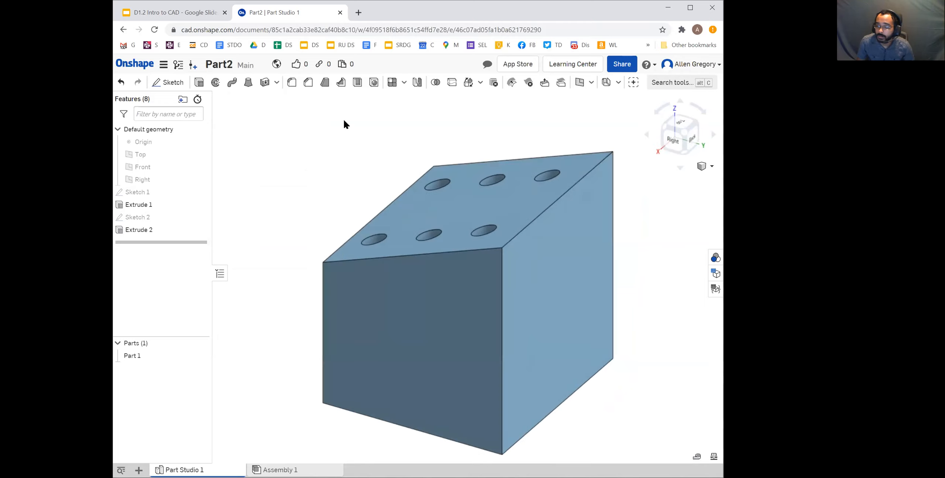
Compare the finished block with the isometric view in the Google Slides drawing, and return to the Onshape part studio
click(184, 15)
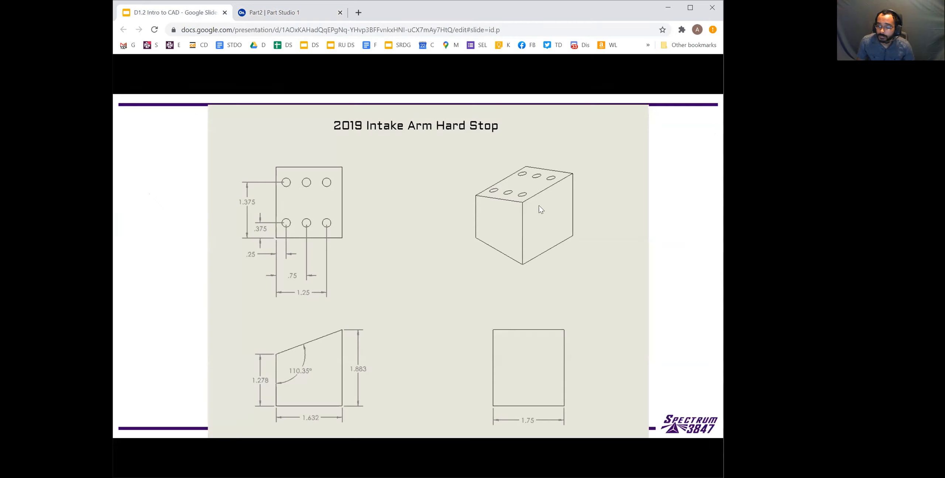
click(311, 15)
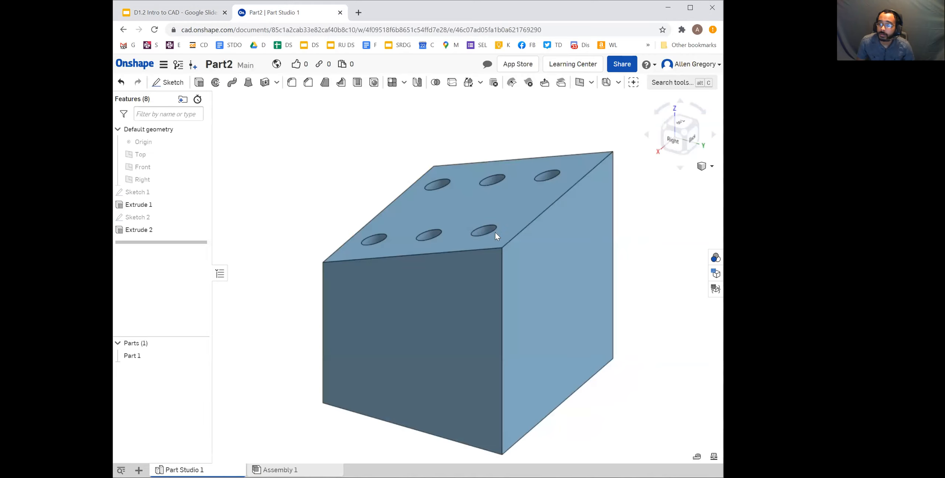
click(376, 216)
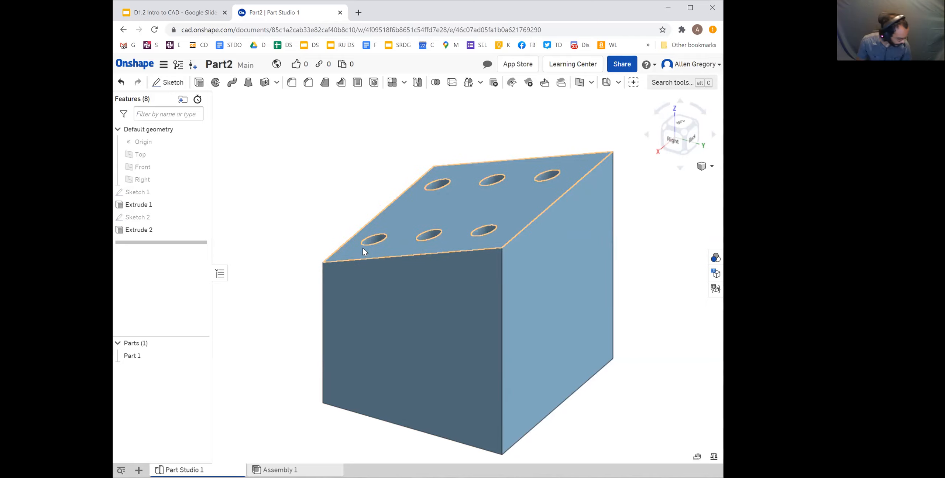
Switch to the Google Slides presentation and advance to the More to learn slide
click(192, 13)
click(461, 222)
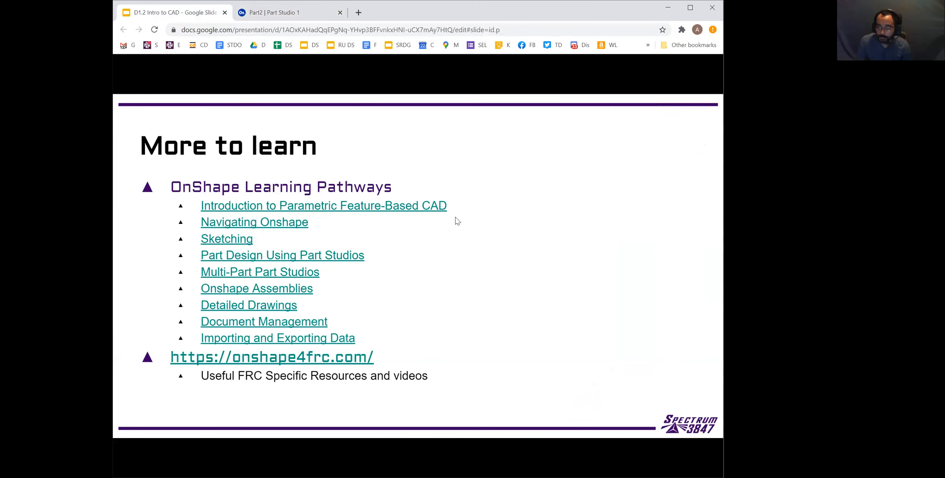